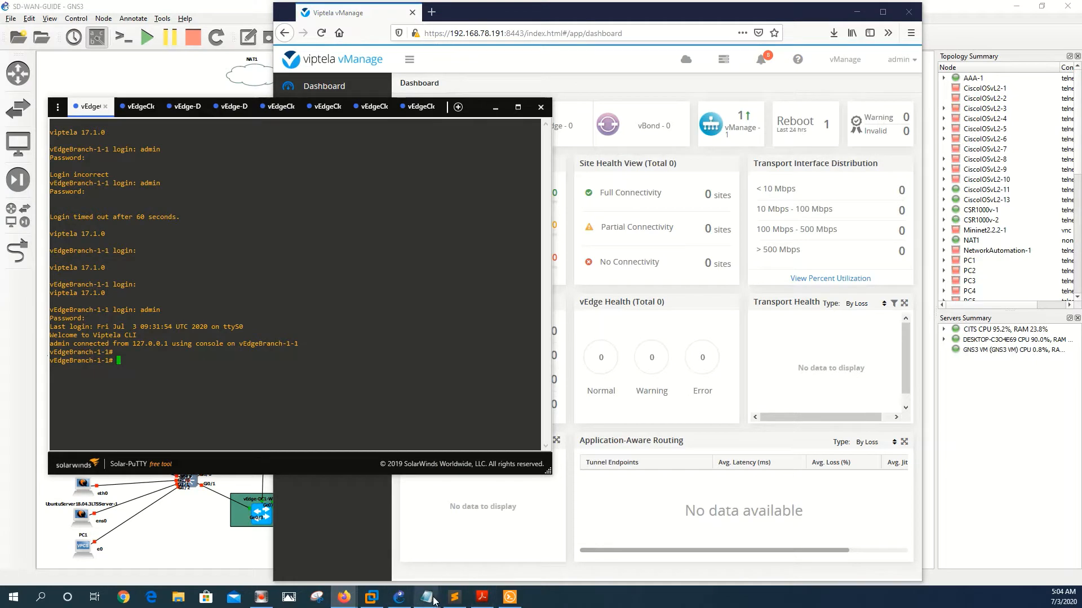
Step: Clear the old certificate text from the untitled Notepad document
{"action": "mouse_move", "coordinate": [426, 596]}
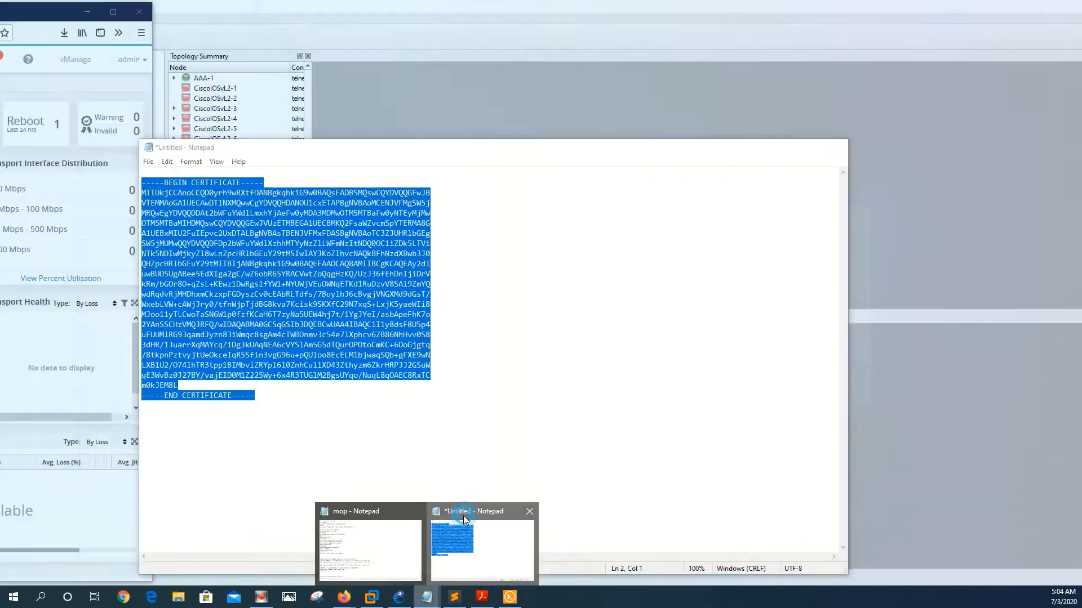
{"action": "left_click", "coordinate": [463, 515]}
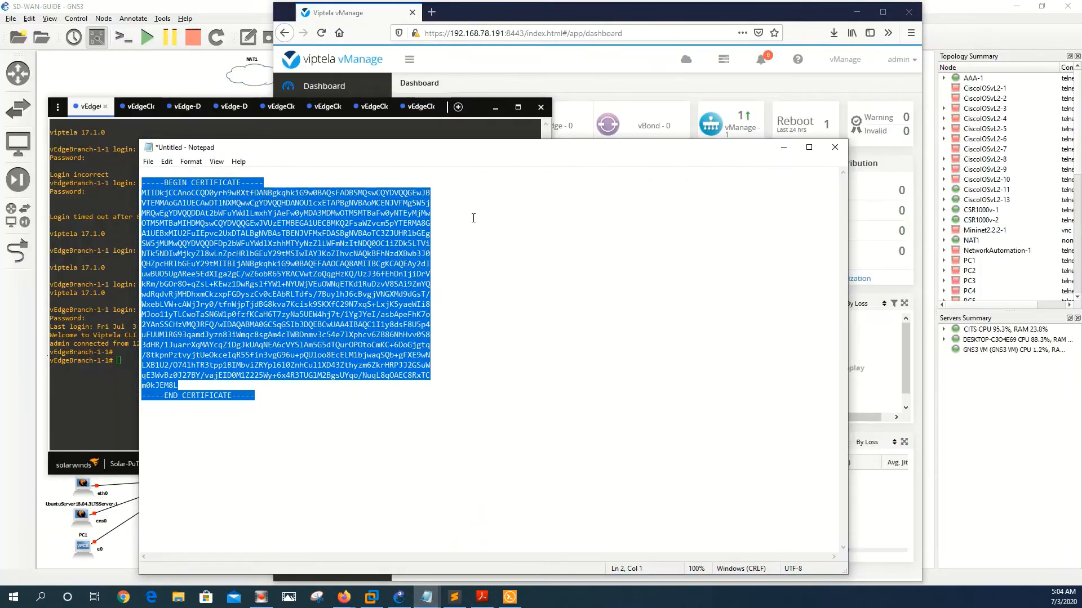
{"action": "left_click_drag", "start_coordinate": [446, 153], "coordinate": [549, 166]}
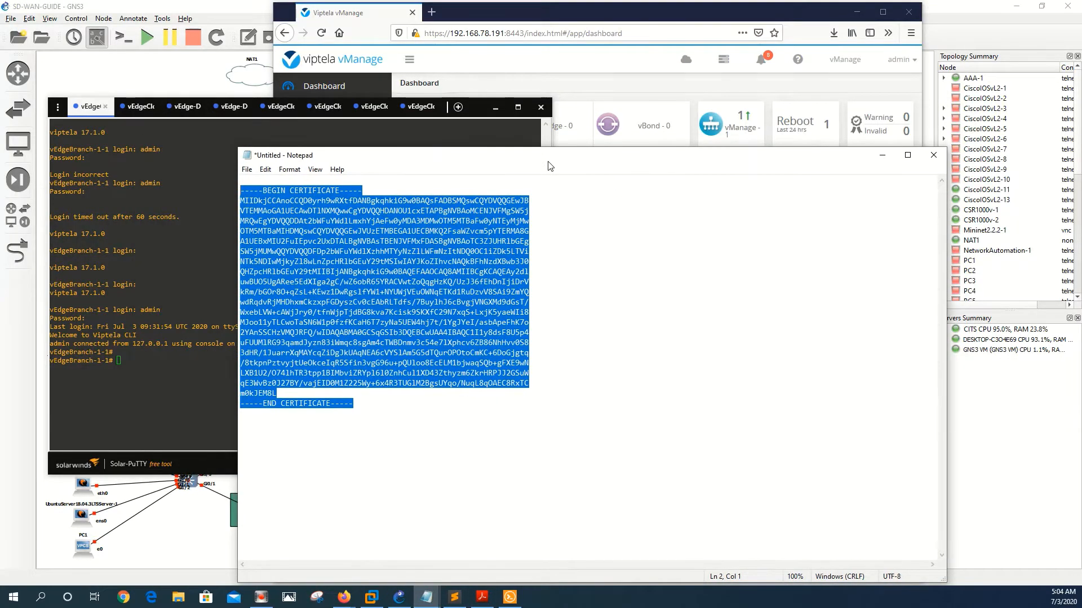
{"action": "left_click", "coordinate": [408, 345]}
{"action": "key", "text": "ctrl+a"}
{"action": "key", "text": "Delete"}
Step: Run 'show certificate serial' on vEdgeBranch-1-1 and copy its chassis and serial numbers
{"action": "left_click", "coordinate": [177, 378]}
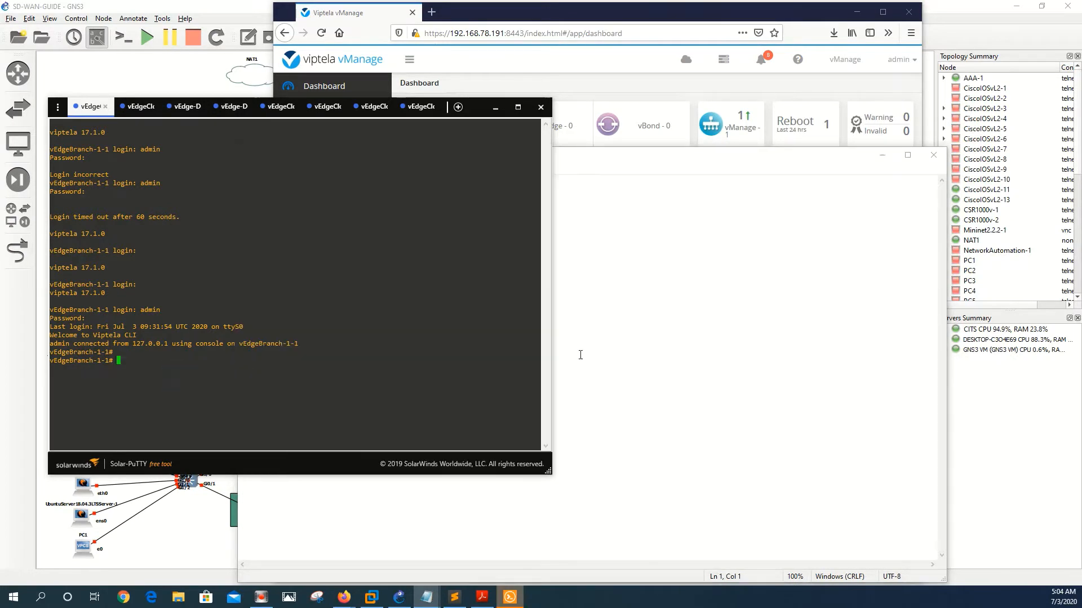
{"action": "type", "text": "show "}
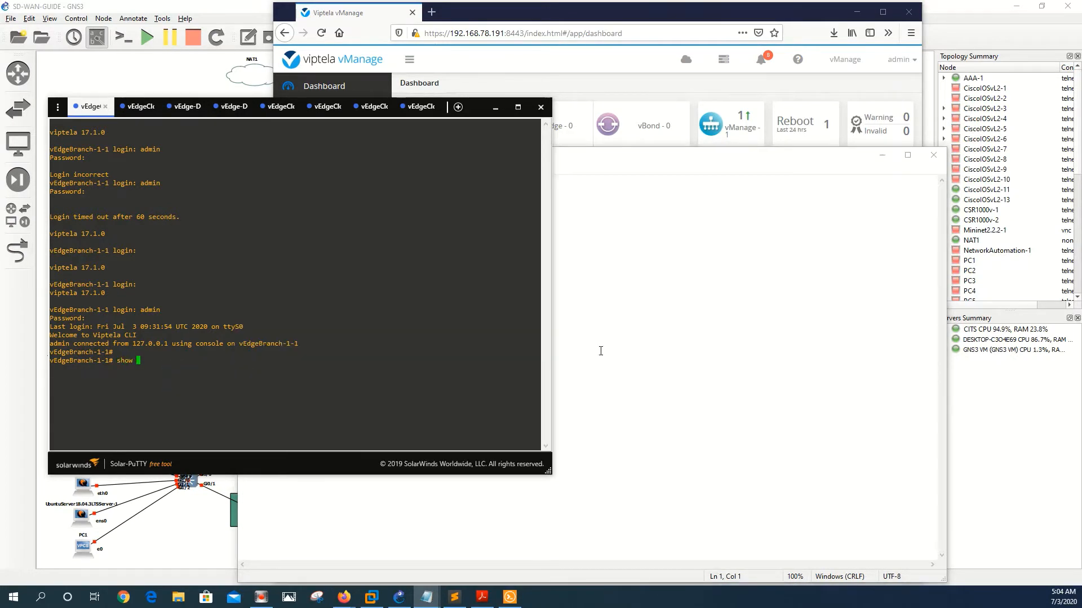
{"action": "type", "text": "certificate serial"}
{"action": "key", "text": "Return"}
{"action": "key", "text": "Return"}
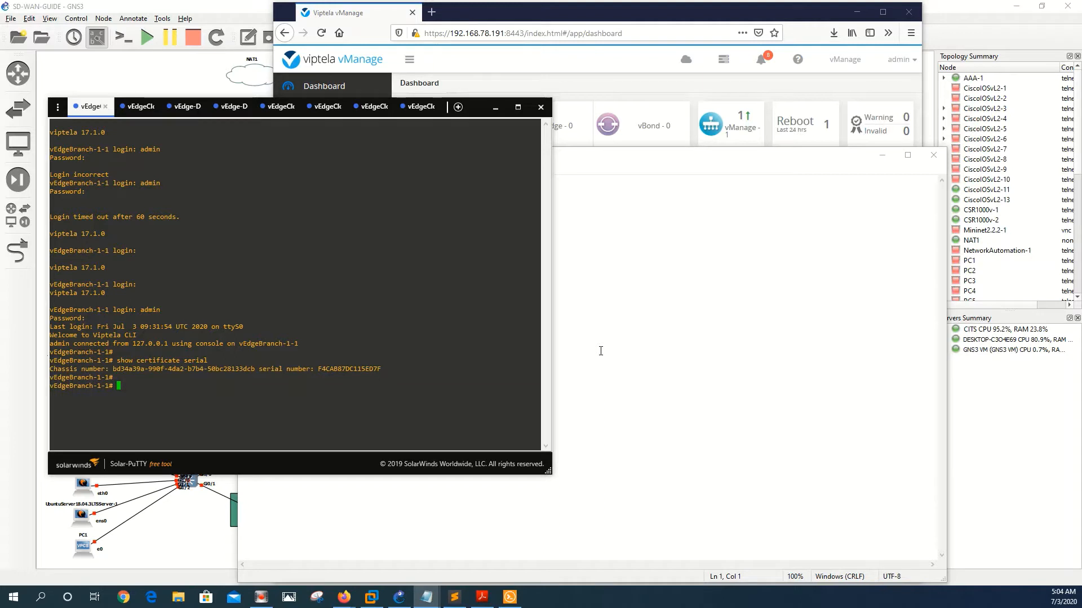
{"action": "left_click_drag", "start_coordinate": [381, 369], "coordinate": [116, 367]}
{"action": "triple_click", "coordinate": [116, 369]}
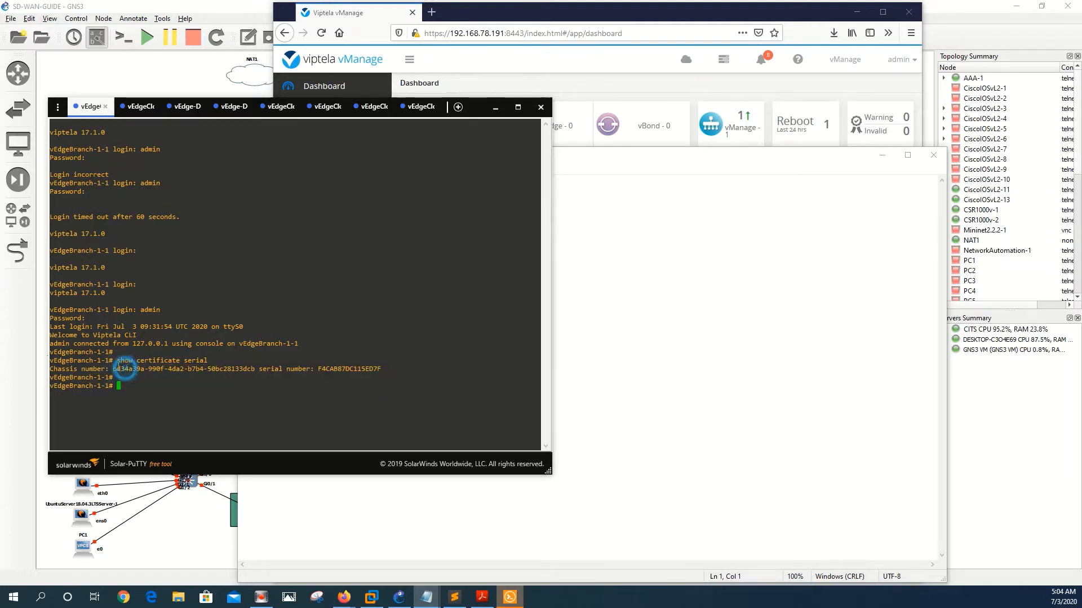
{"action": "triple_click", "coordinate": [112, 369]}
{"action": "left_click_drag", "start_coordinate": [112, 369], "coordinate": [382, 369]}
{"action": "key", "text": "ctrl+c"}
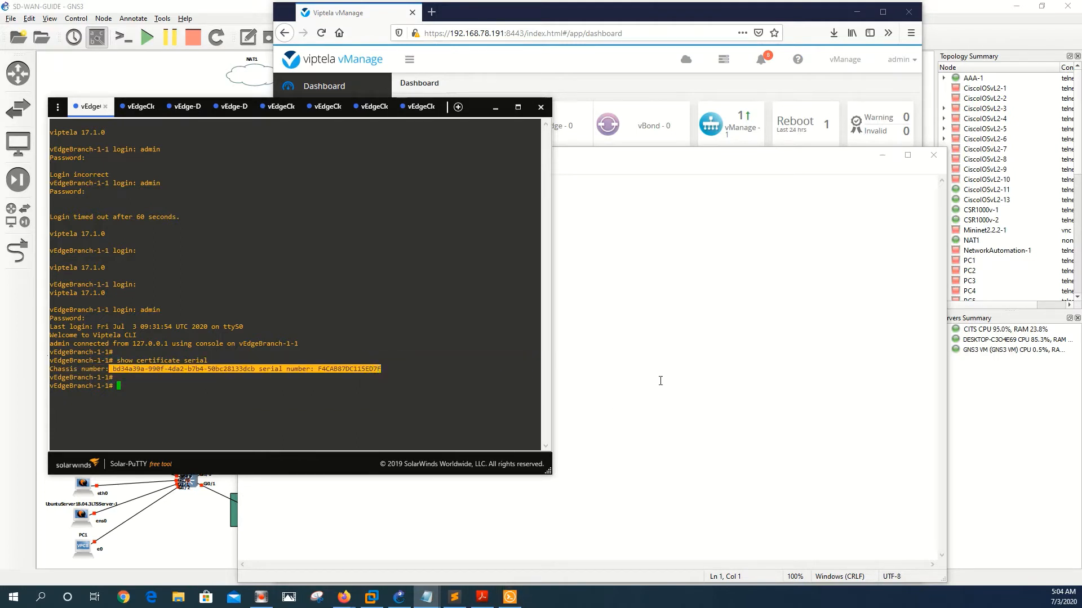
{"action": "left_click", "coordinate": [881, 303]}
Step: Paste the chassis and serial line into Notepad, replacing the serial number label with a comma
{"action": "key", "text": "ctrl+v"}
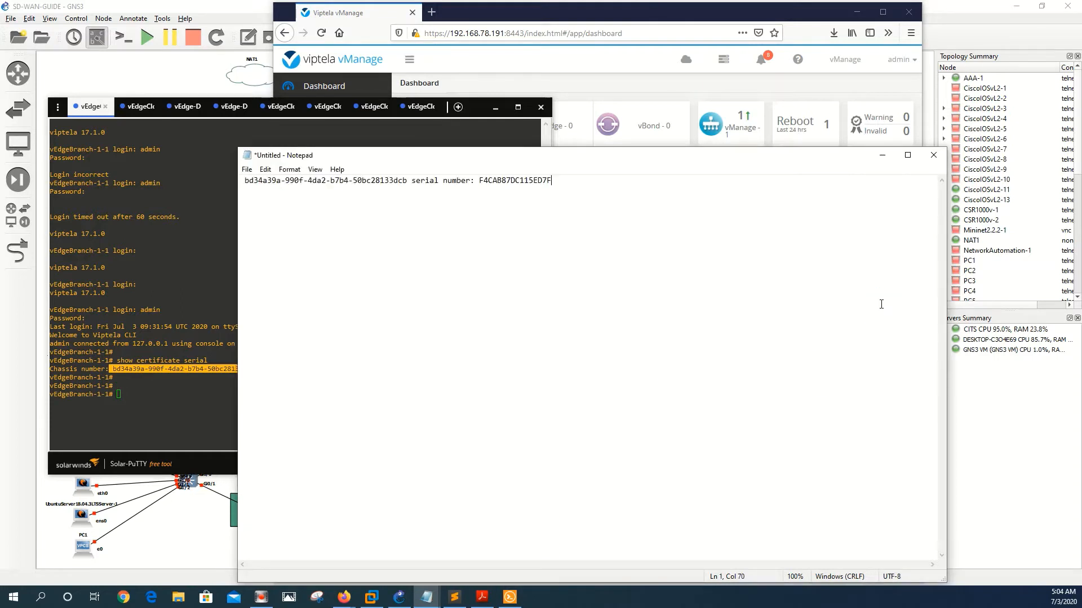
{"action": "left_click", "coordinate": [479, 180]}
{"action": "key", "text": "BackSpace"}
{"action": "key", "text": "BackSpace"}
{"action": "key", "text": "BackSpace"}
{"action": "key", "text": "BackSpace"}
{"action": "key", "text": "BackSpace"}
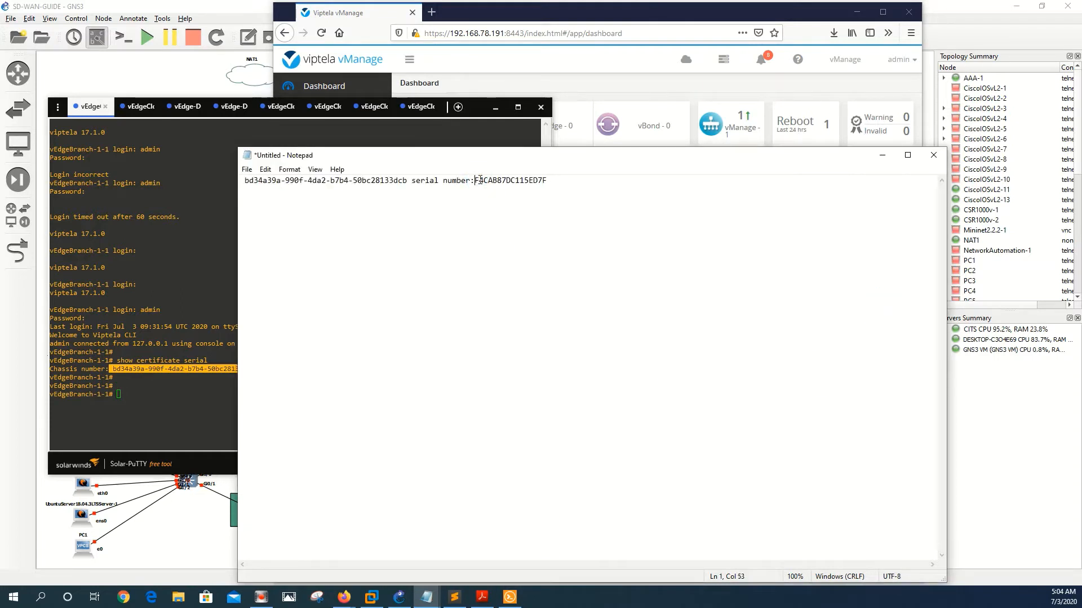
{"action": "key", "text": "BackSpace"}
{"action": "key", "text": "BackSpace"}
{"action": "key", "text": "BackSpace"}
{"action": "key", "text": "BackSpace"}
{"action": "key", "text": "BackSpace"}
{"action": "key", "text": "BackSpace"}
{"action": "key", "text": "BackSpace"}
{"action": "key", "text": "BackSpace"}
{"action": "key", "text": "BackSpace"}
{"action": "key", "text": "BackSpace"}
{"action": "key", "text": "BackSpace"}
{"action": "type", "text": ","}
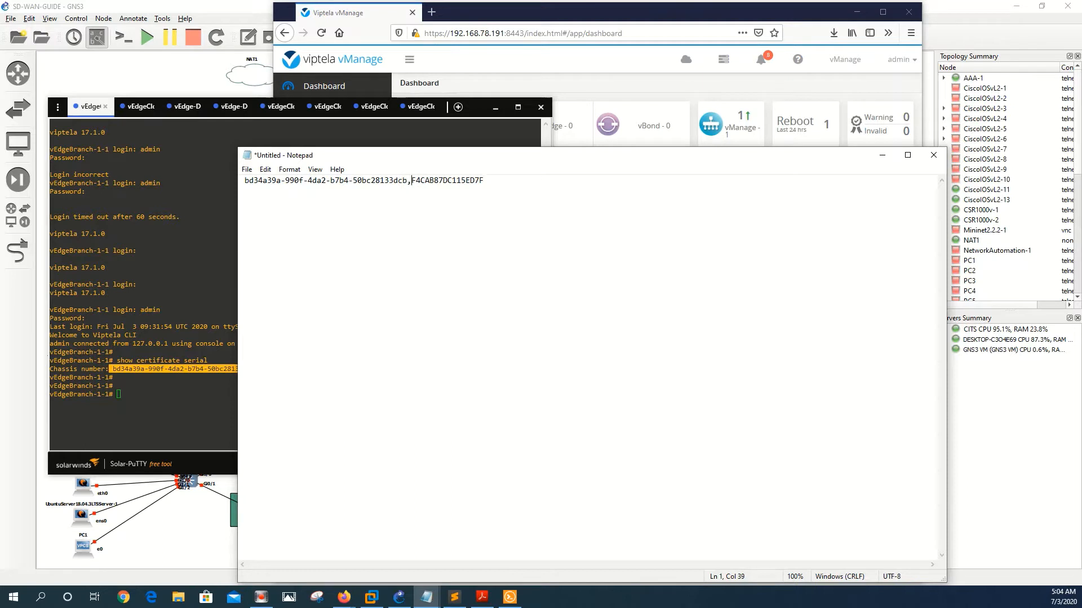
{"action": "left_click", "coordinate": [105, 368]}
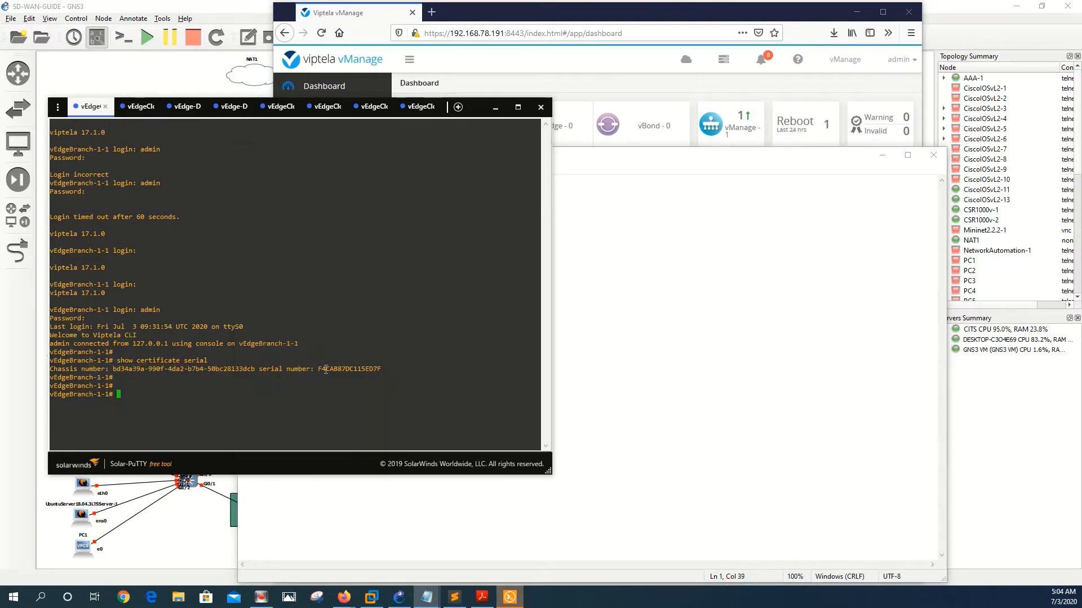
{"action": "left_click", "coordinate": [712, 313]}
Step: Save the document as vedges.csv in CONFIGS, replacing the existing file
{"action": "left_click", "coordinate": [247, 170]}
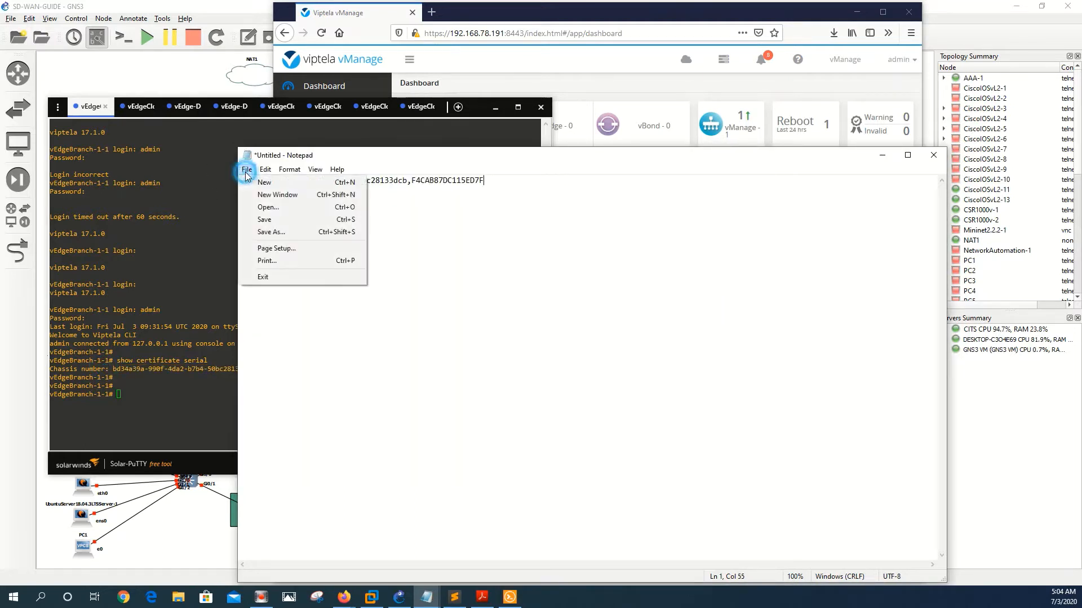
{"action": "left_click", "coordinate": [288, 233]}
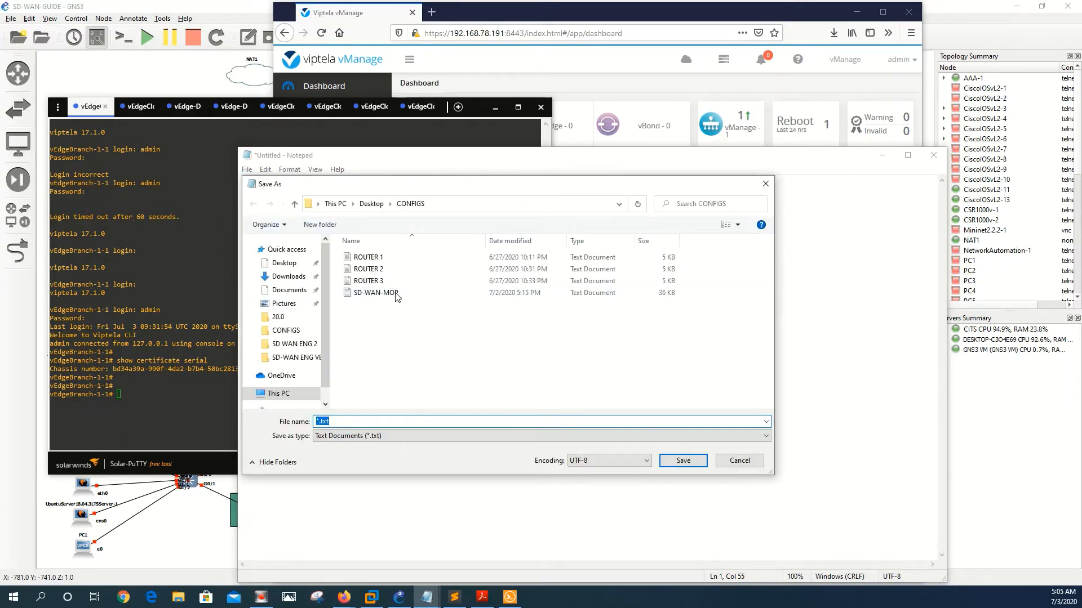
{"action": "type", "text": "vedg"}
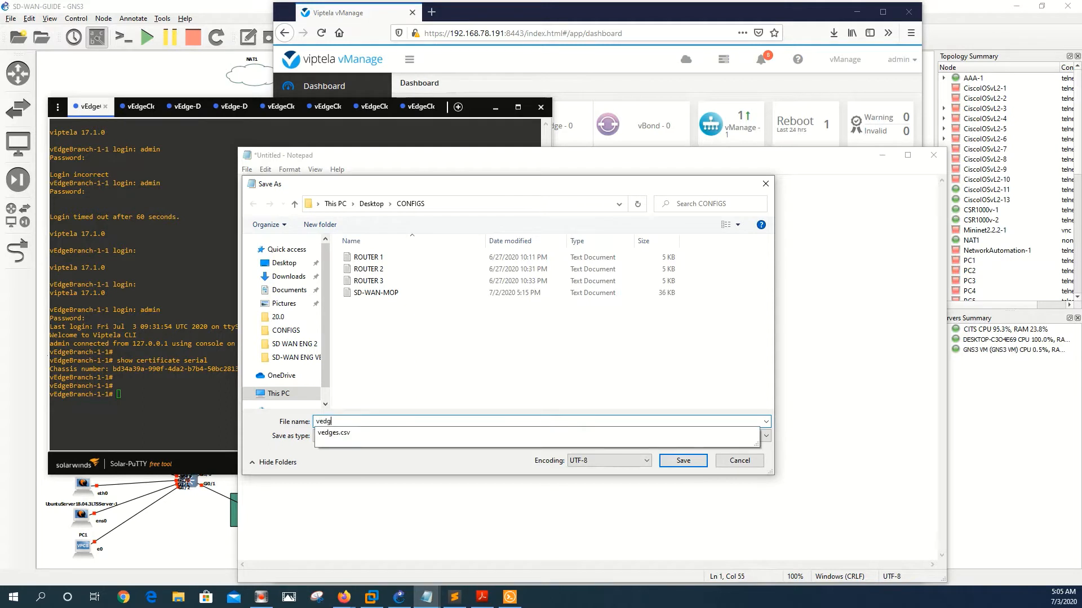
{"action": "left_click", "coordinate": [422, 433]}
{"action": "left_click", "coordinate": [682, 461]}
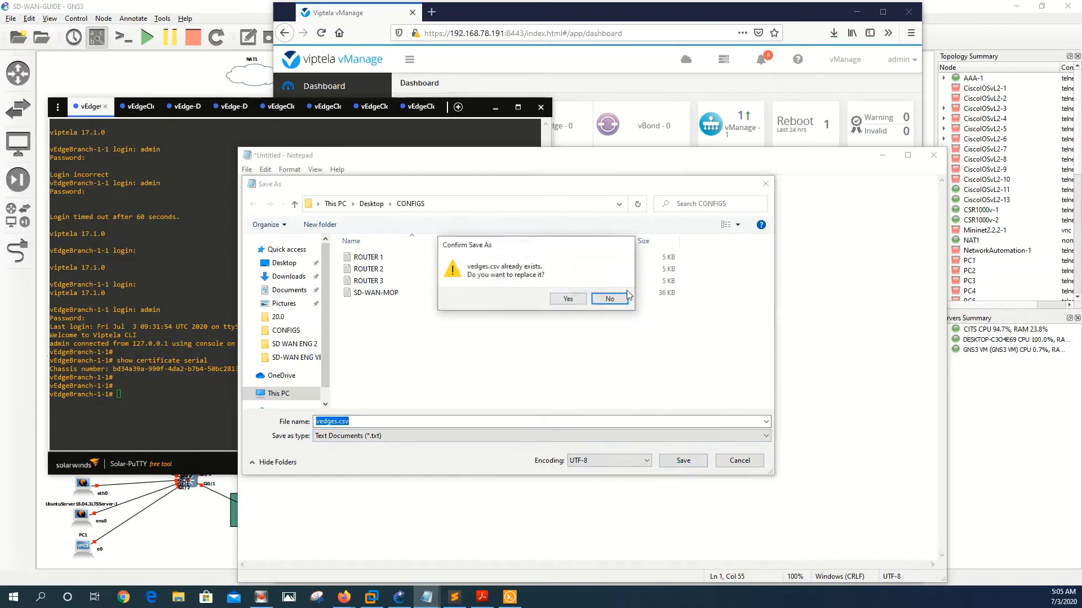
{"action": "left_click", "coordinate": [559, 299]}
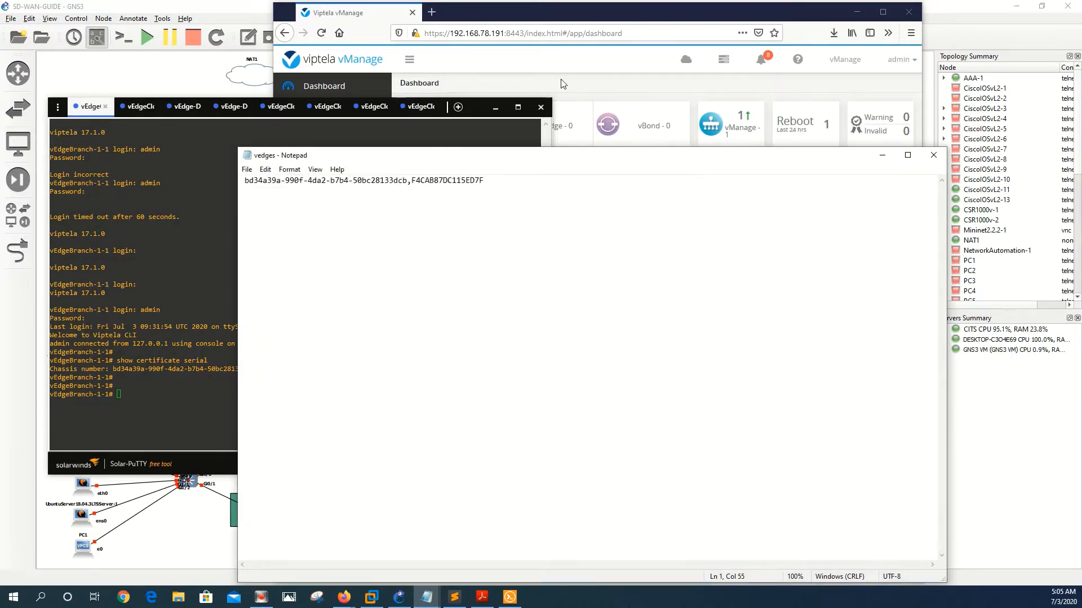
Step: Open Configuration > Devices in vManage to view the empty vEdge List, then return to GNS3
{"action": "left_click", "coordinate": [560, 79]}
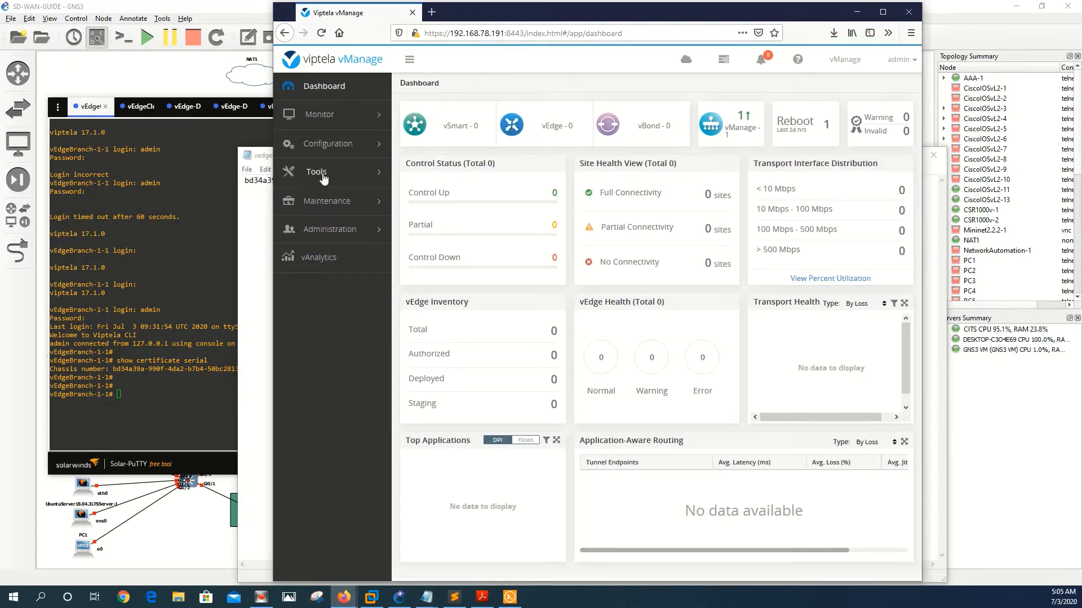
{"action": "left_click", "coordinate": [324, 146]}
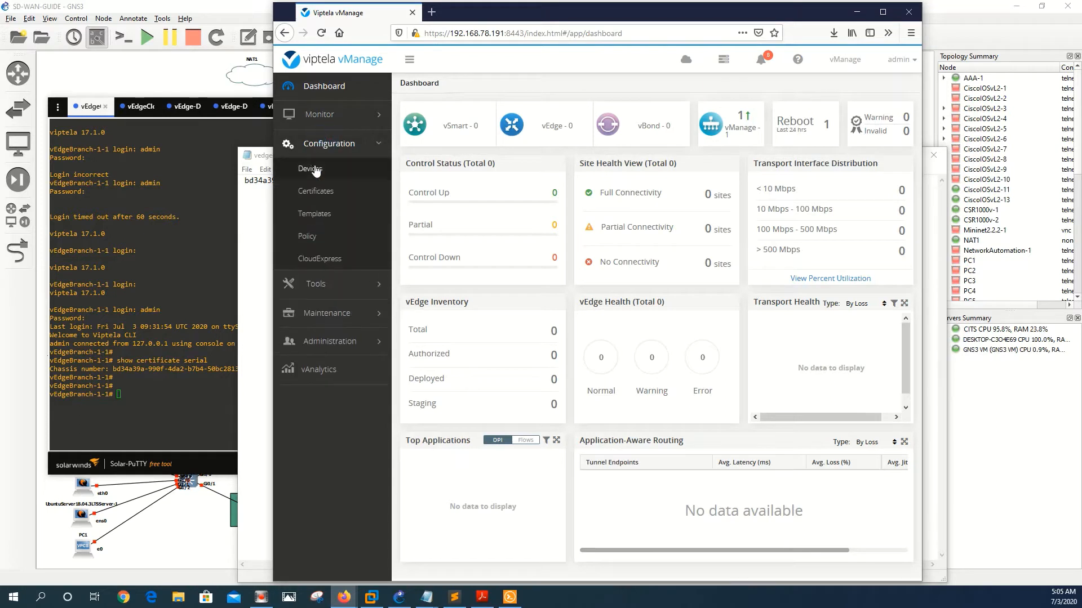
{"action": "left_click", "coordinate": [312, 169]}
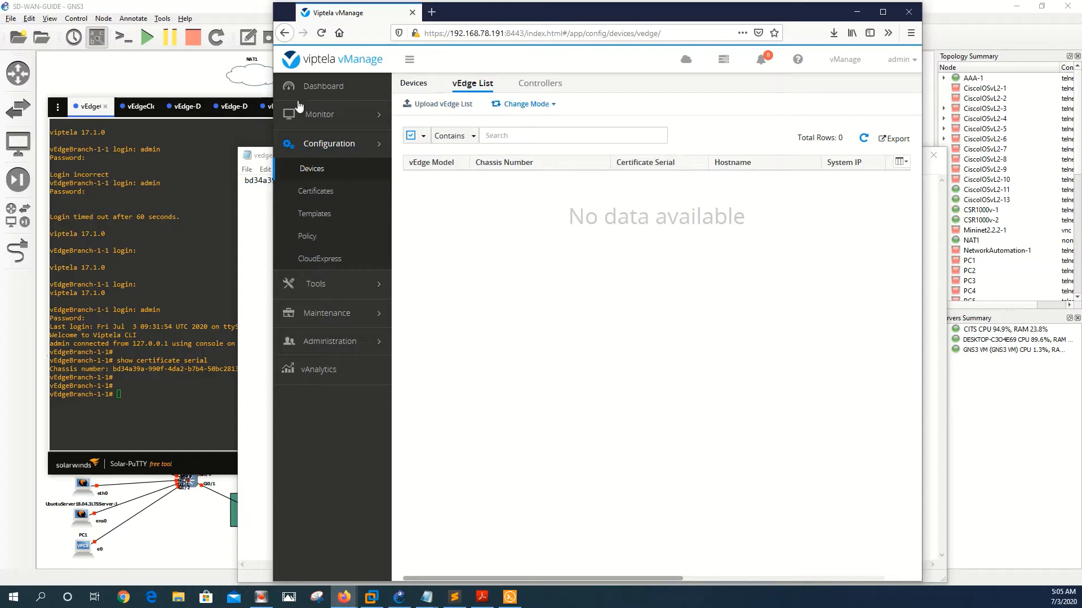
{"action": "left_click", "coordinate": [139, 75]}
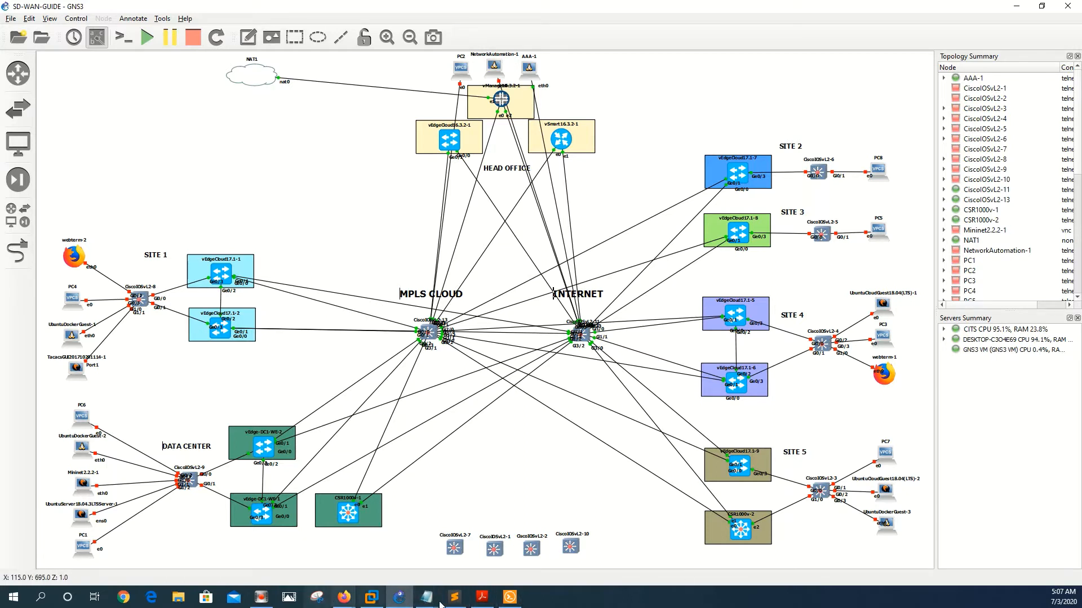
Step: Upload CONFIGS\vedges.csv to the vEdge List, adding the vedge-cloud entry with serial F4CAB87DC115ED7F
{"action": "left_click", "coordinate": [344, 597]}
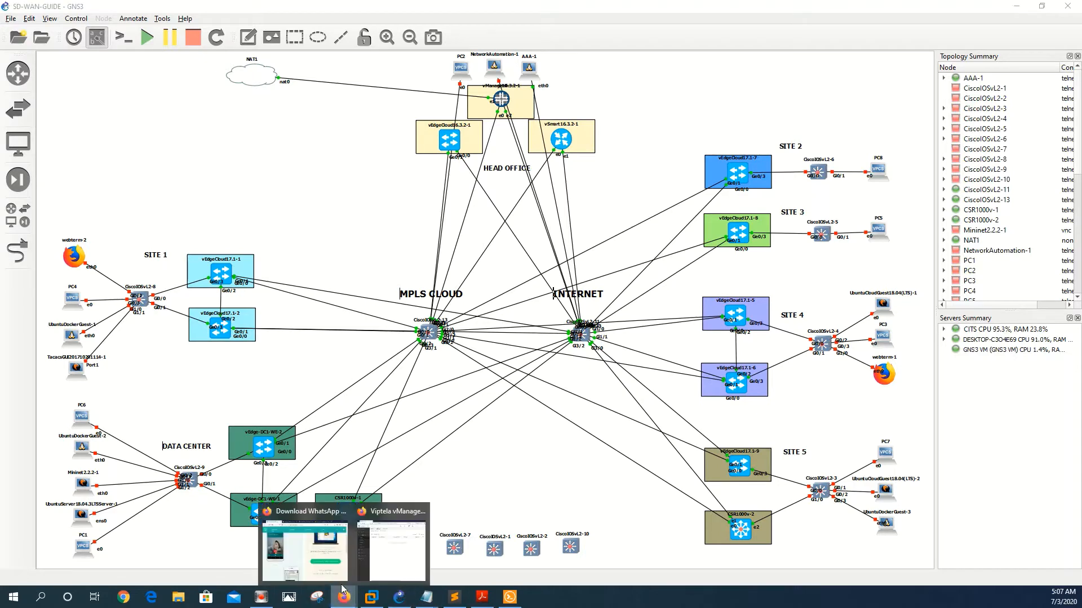
{"action": "left_click", "coordinate": [396, 514]}
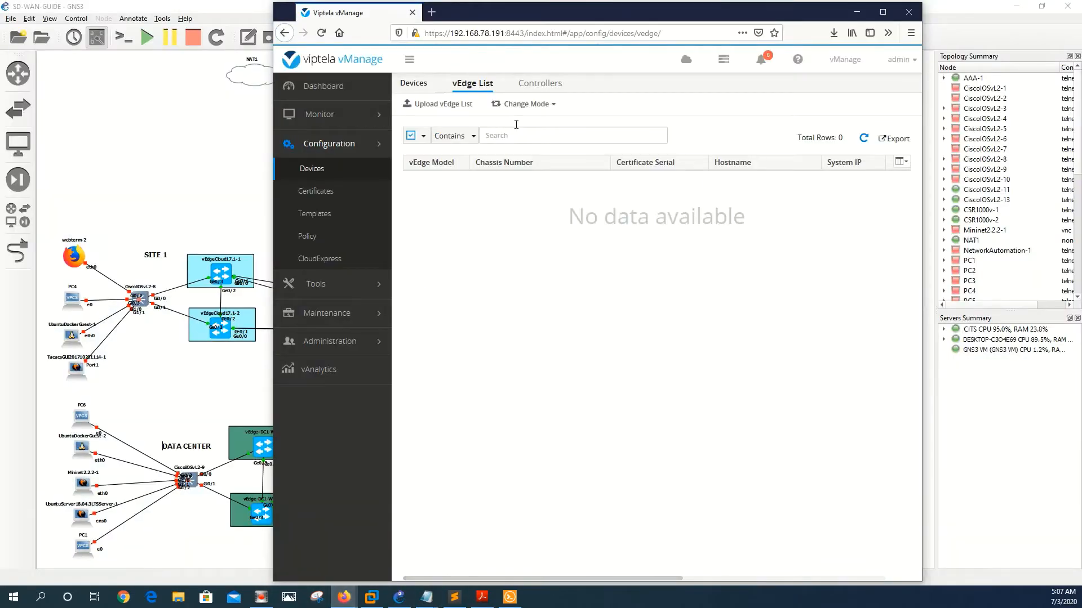
{"action": "left_click", "coordinate": [443, 105]}
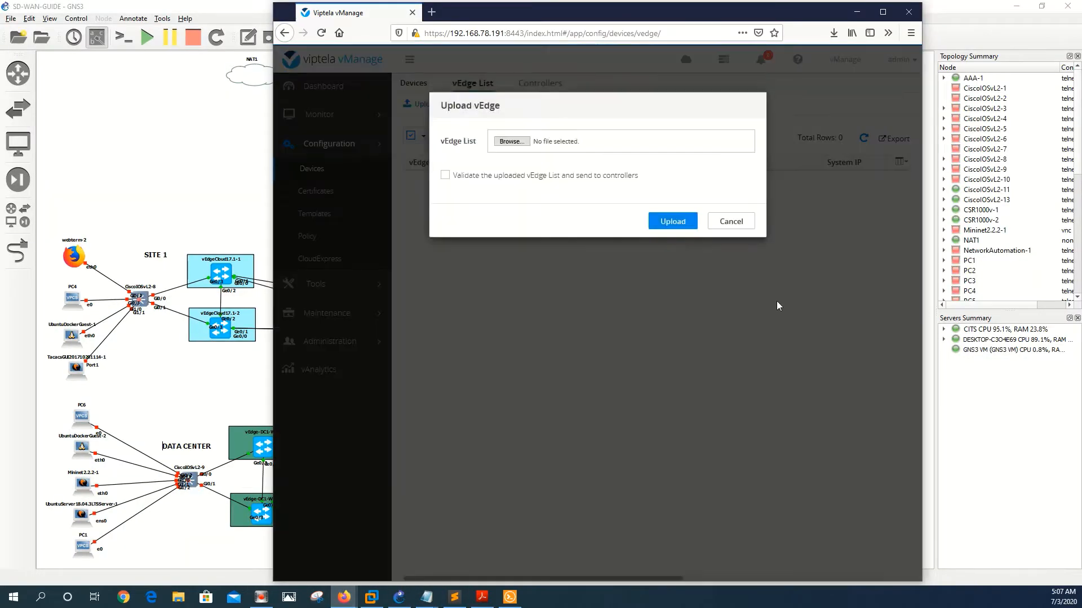
{"action": "left_click", "coordinate": [511, 150]}
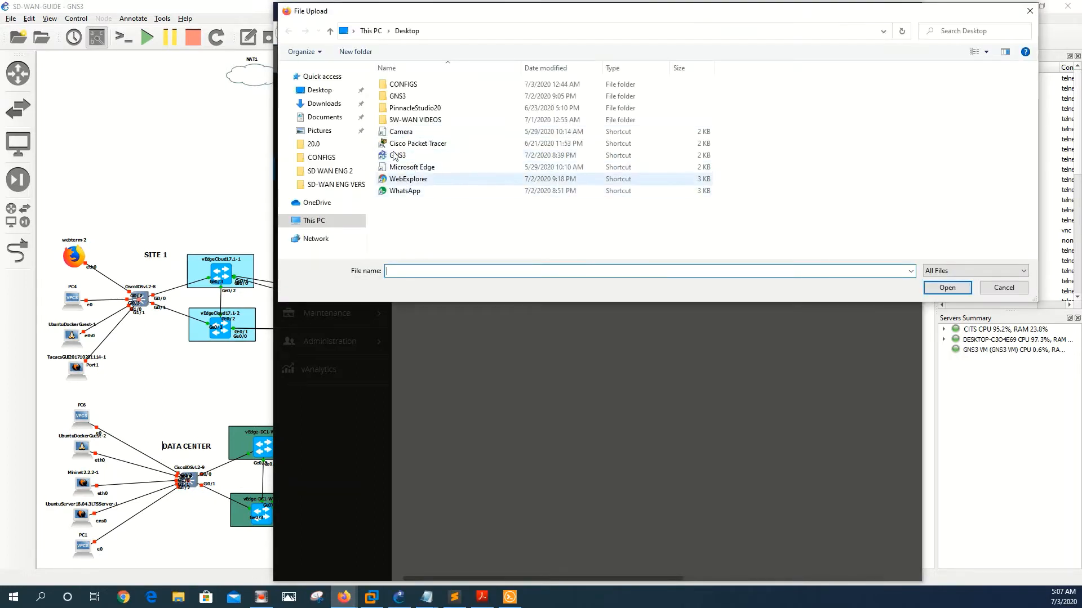
{"action": "left_click", "coordinate": [319, 158]}
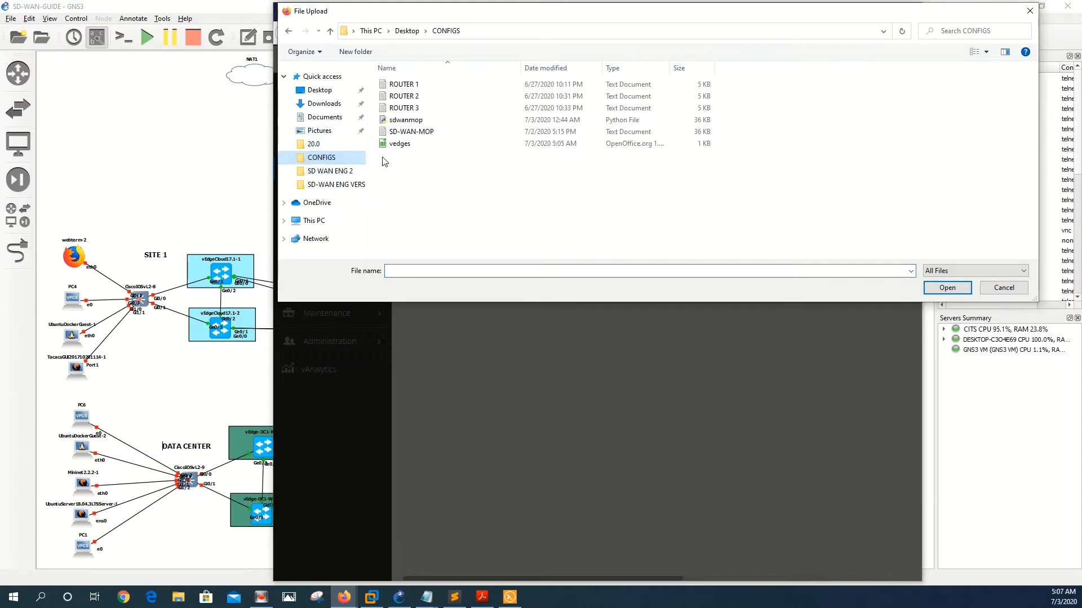
{"action": "double_click", "coordinate": [399, 145]}
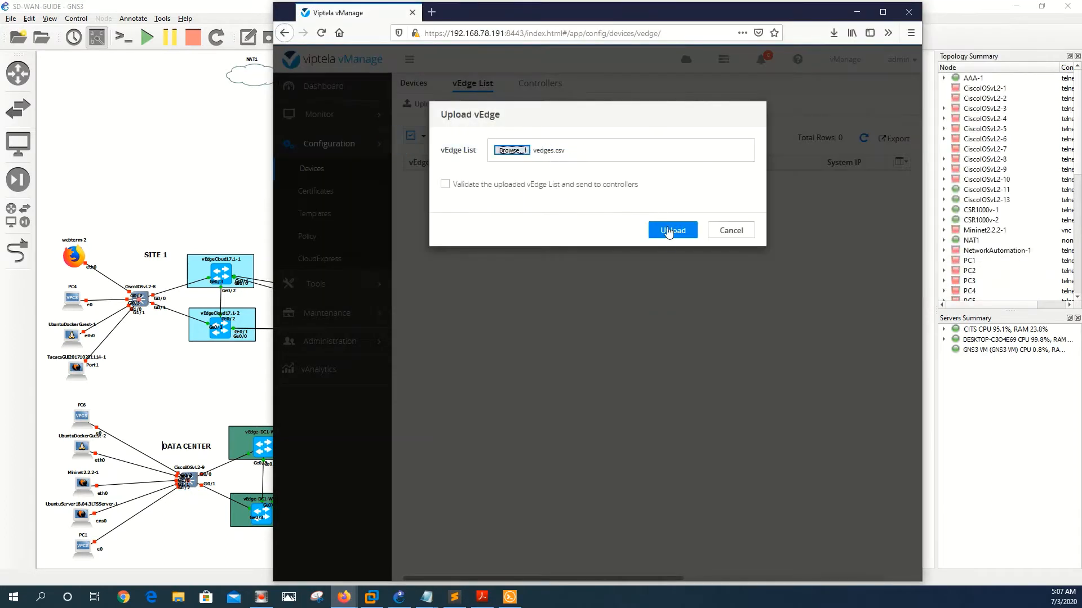
{"action": "left_click", "coordinate": [670, 235]}
{"action": "left_click", "coordinate": [683, 231]}
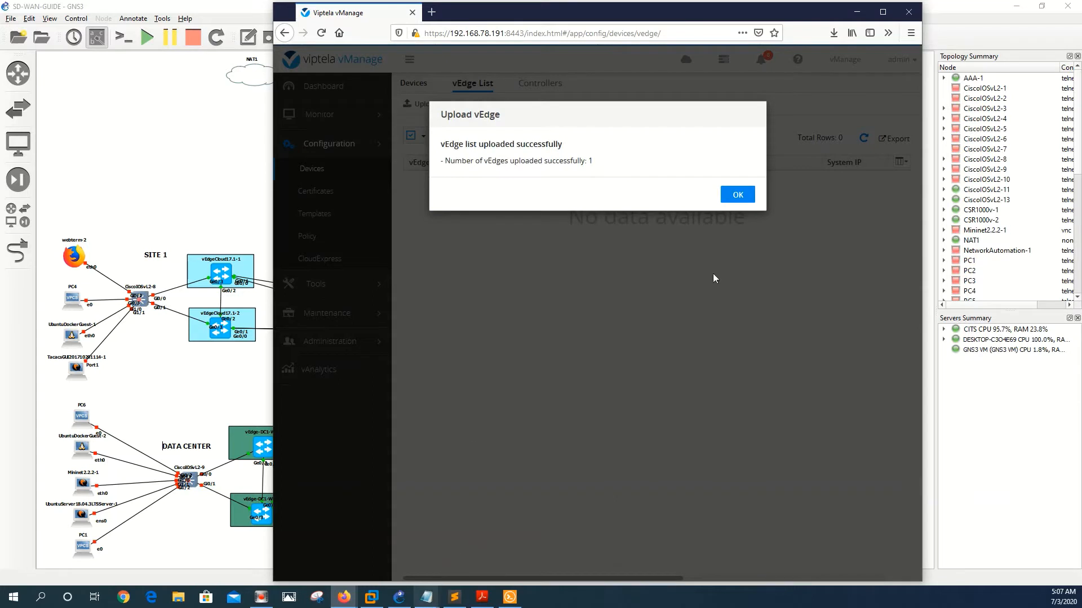
{"action": "left_click", "coordinate": [736, 196]}
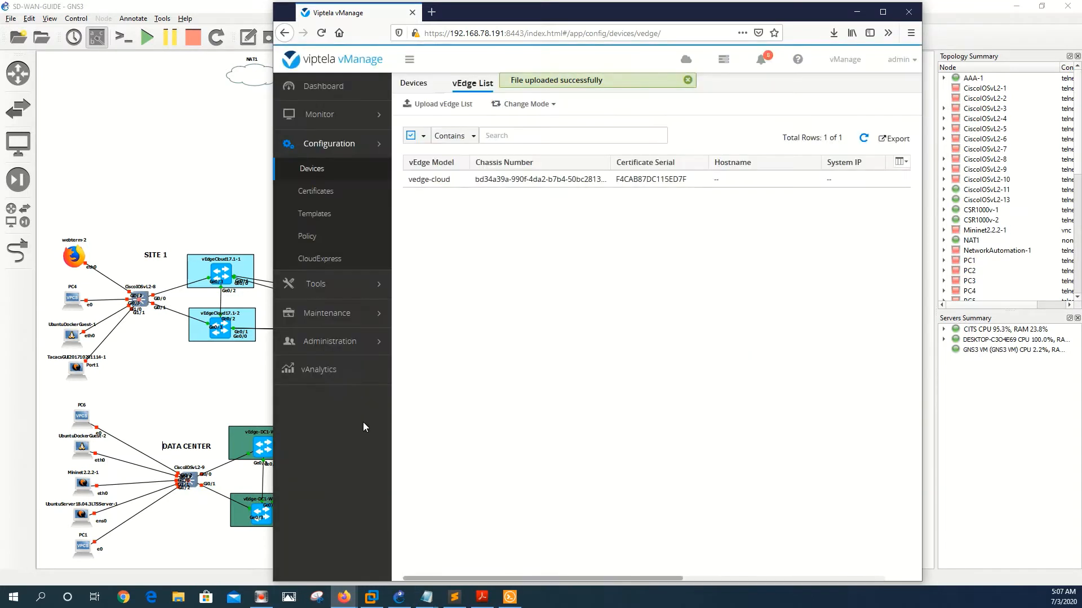
{"action": "left_click", "coordinate": [639, 1]}
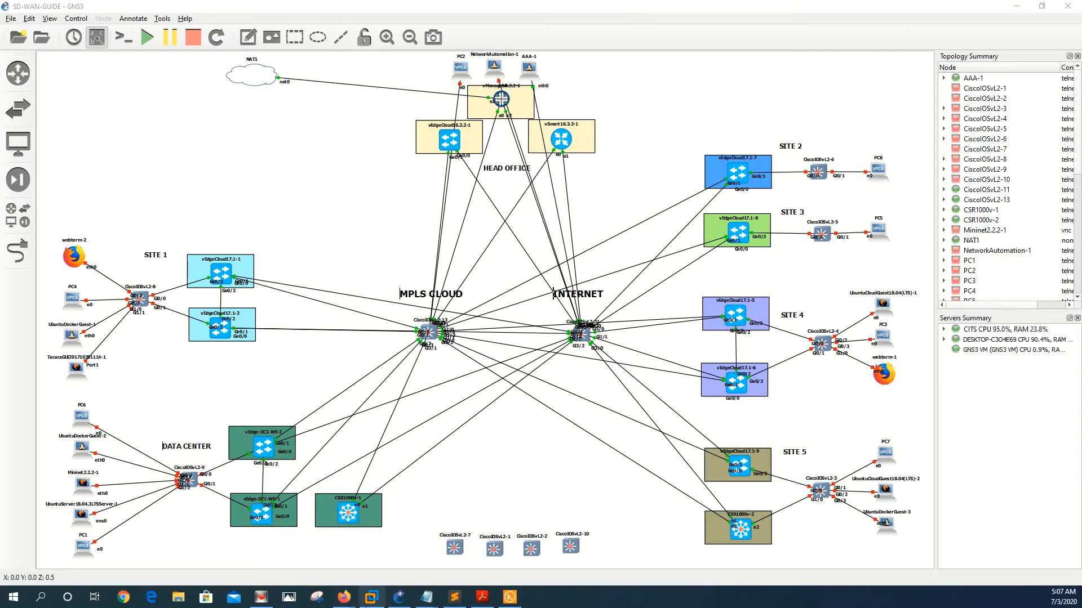
Step: Run 'show certificate serial' on vEdgeBranch-1-2 and select its chassis and serial output
{"action": "mouse_move", "coordinate": [344, 597]}
{"action": "left_click", "coordinate": [397, 526]}
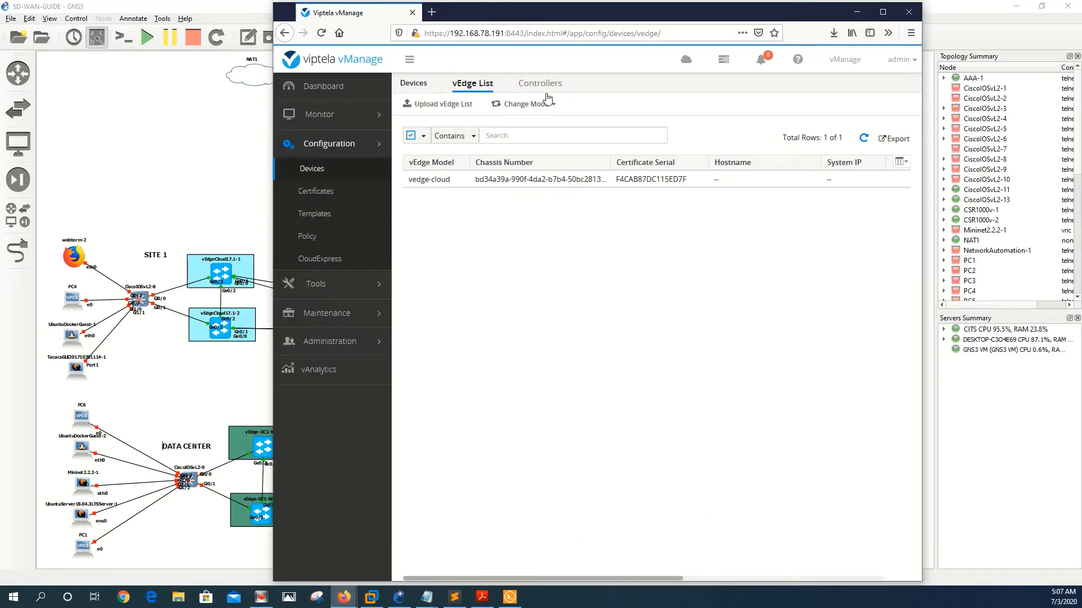
{"action": "left_click_drag", "start_coordinate": [548, 21], "coordinate": [634, 22]}
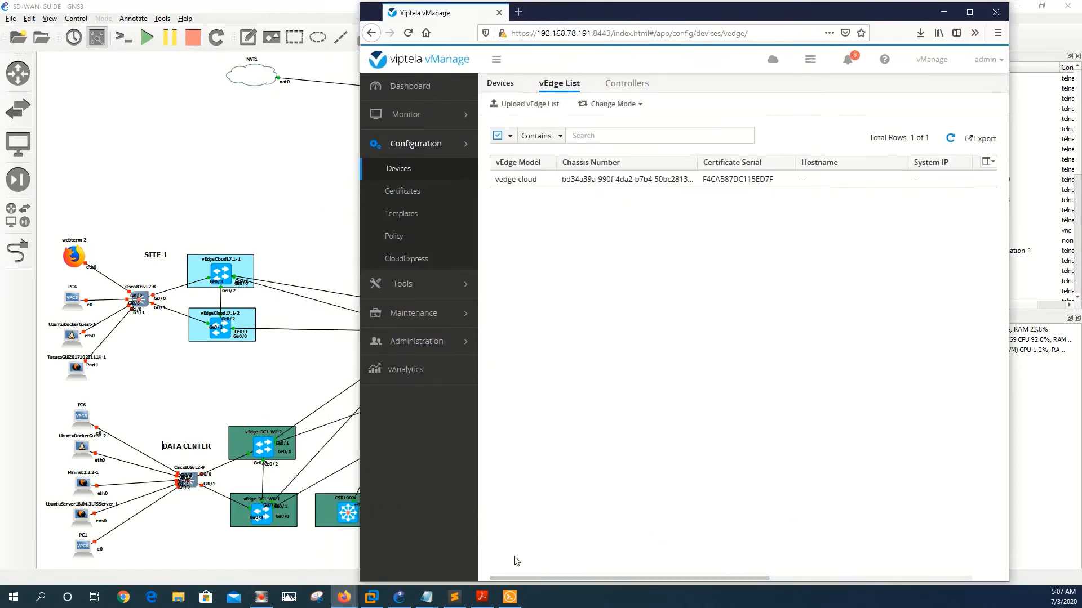
{"action": "left_click", "coordinate": [454, 600]}
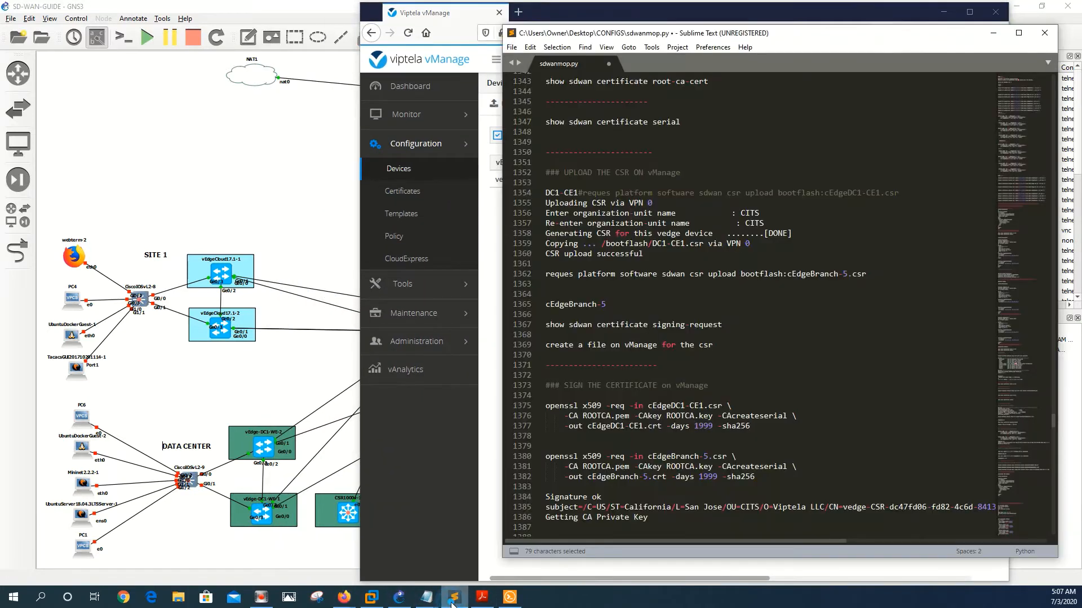
{"action": "left_click", "coordinate": [509, 597]}
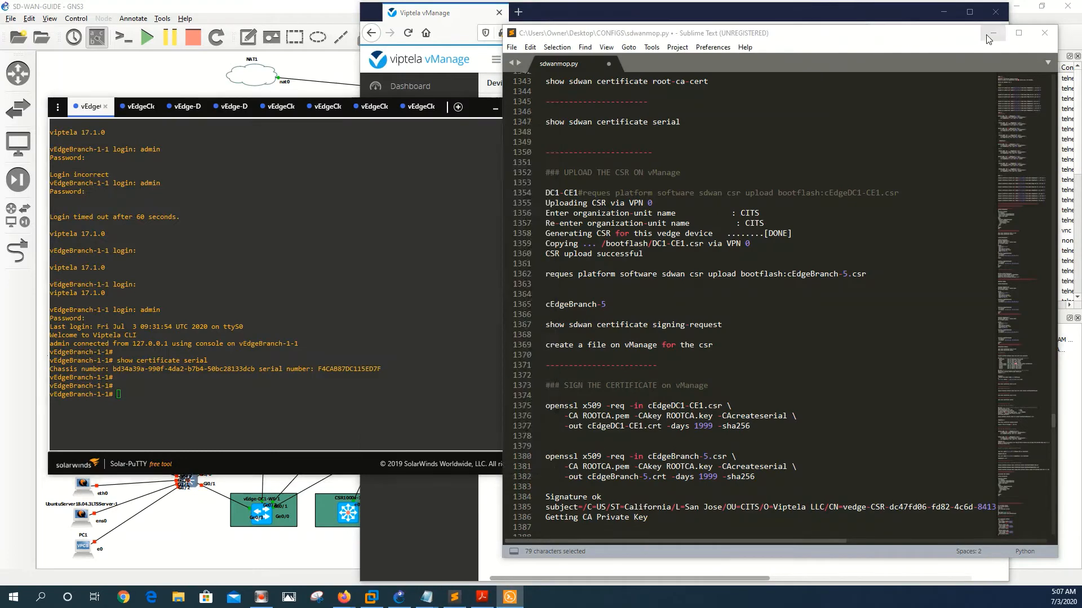
{"action": "left_click", "coordinate": [992, 33]}
{"action": "left_click", "coordinate": [140, 107]}
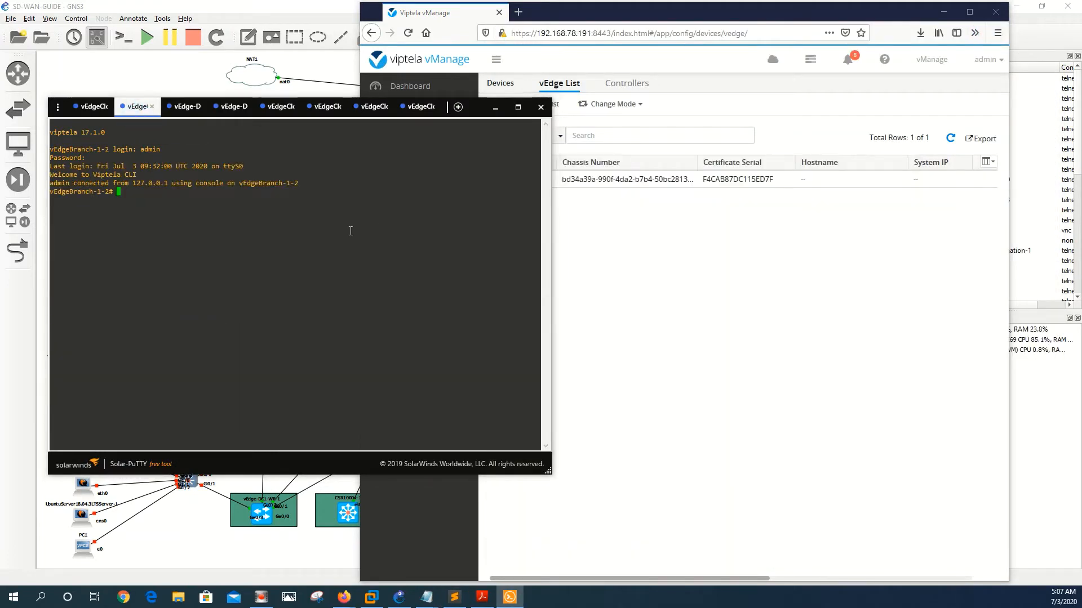
{"action": "key", "text": "Return"}
{"action": "key", "text": "Return"}
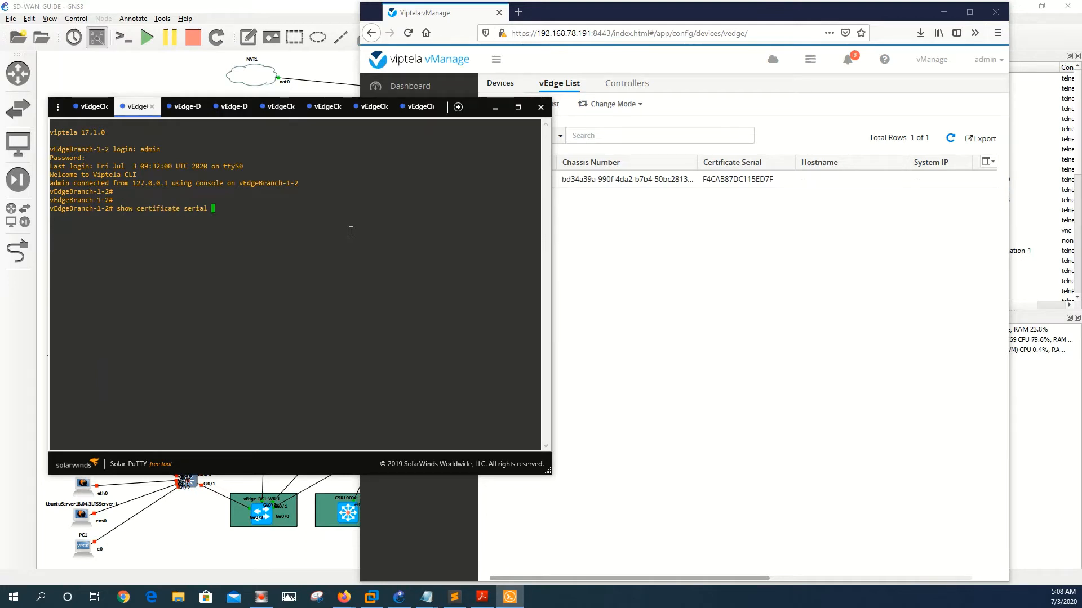
{"action": "type", "text": "show certificate serial"}
{"action": "key", "text": "Return"}
{"action": "key", "text": "Return"}
{"action": "key", "text": "Return"}
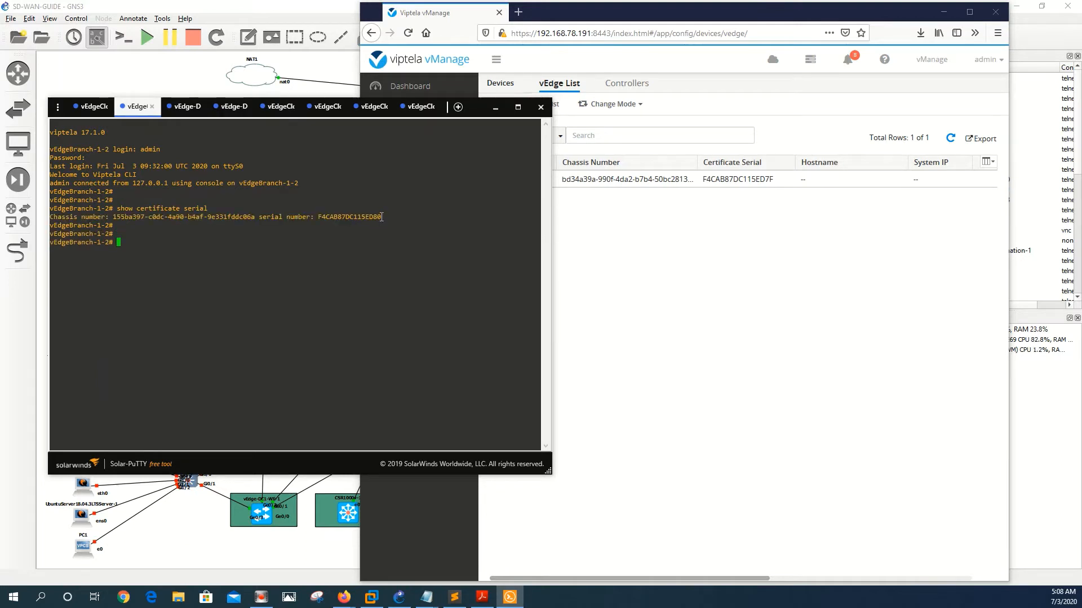
{"action": "left_click_drag", "start_coordinate": [382, 217], "coordinate": [113, 217]}
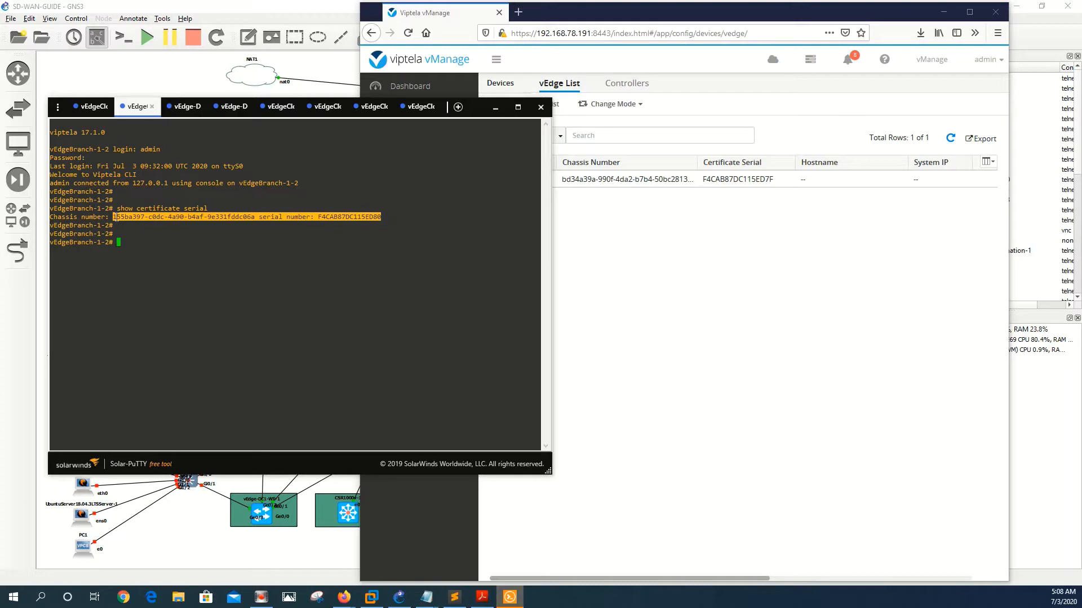
{"action": "key", "text": "Return"}
Step: Replace the vedges line with the comma-separated chassis and serial F4CAB87DC115ED80, and save
{"action": "left_click", "coordinate": [427, 597]}
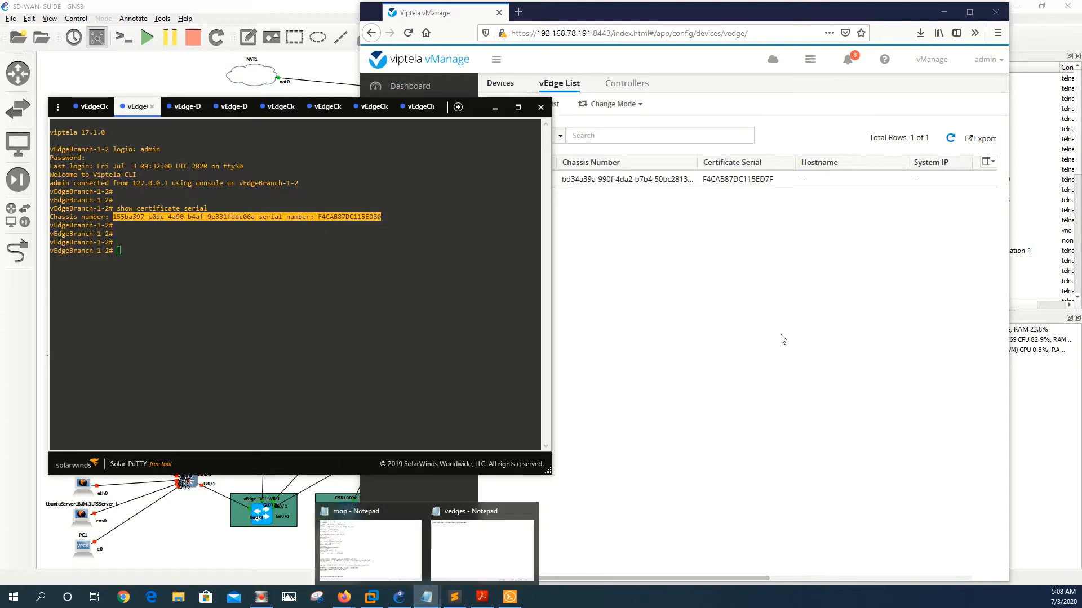
{"action": "left_click", "coordinate": [443, 558]}
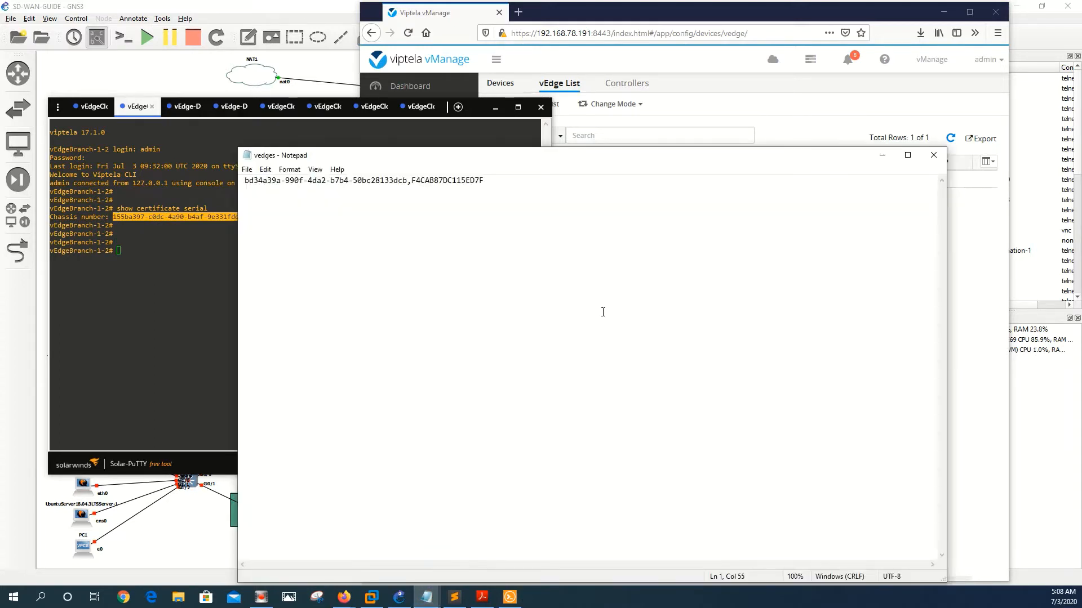
{"action": "key", "text": "ctrl+a"}
{"action": "key", "text": "Delete"}
{"action": "key", "text": "ctrl+v"}
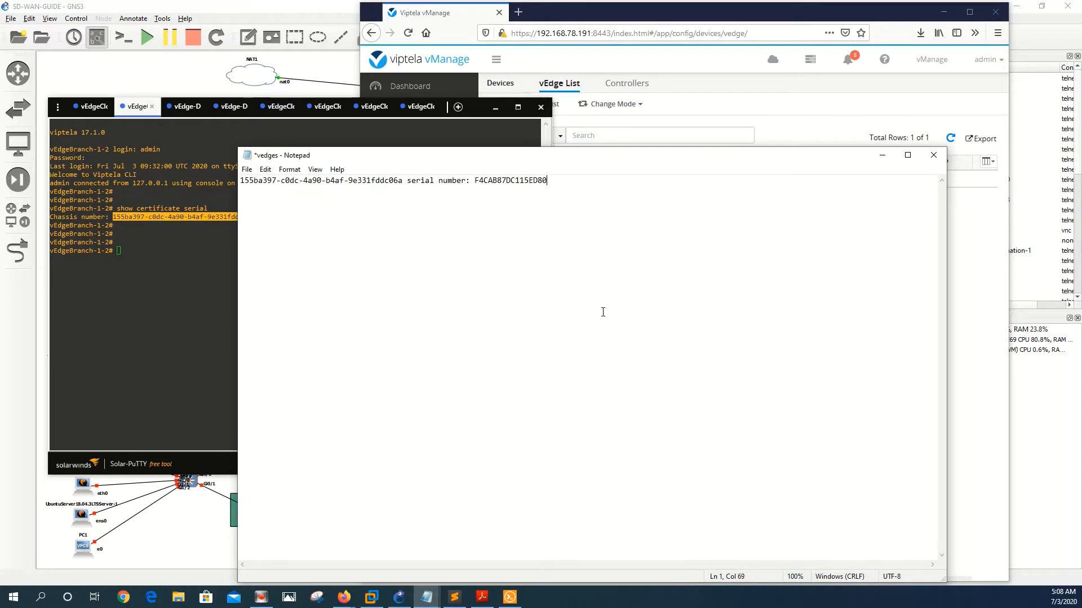
{"action": "left_click", "coordinate": [475, 183]}
{"action": "key", "text": "BackSpace"}
{"action": "key", "text": "BackSpace"}
{"action": "key", "text": "BackSpace"}
{"action": "key", "text": "BackSpace"}
{"action": "key", "text": "BackSpace"}
{"action": "key", "text": "BackSpace"}
{"action": "key", "text": "BackSpace"}
{"action": "key", "text": "BackSpace"}
{"action": "key", "text": "BackSpace"}
{"action": "key", "text": "BackSpace"}
{"action": "key", "text": "BackSpace"}
{"action": "key", "text": "BackSpace"}
{"action": "key", "text": "BackSpace"}
{"action": "key", "text": "BackSpace"}
{"action": "key", "text": "BackSpace"}
{"action": "key", "text": "BackSpace"}
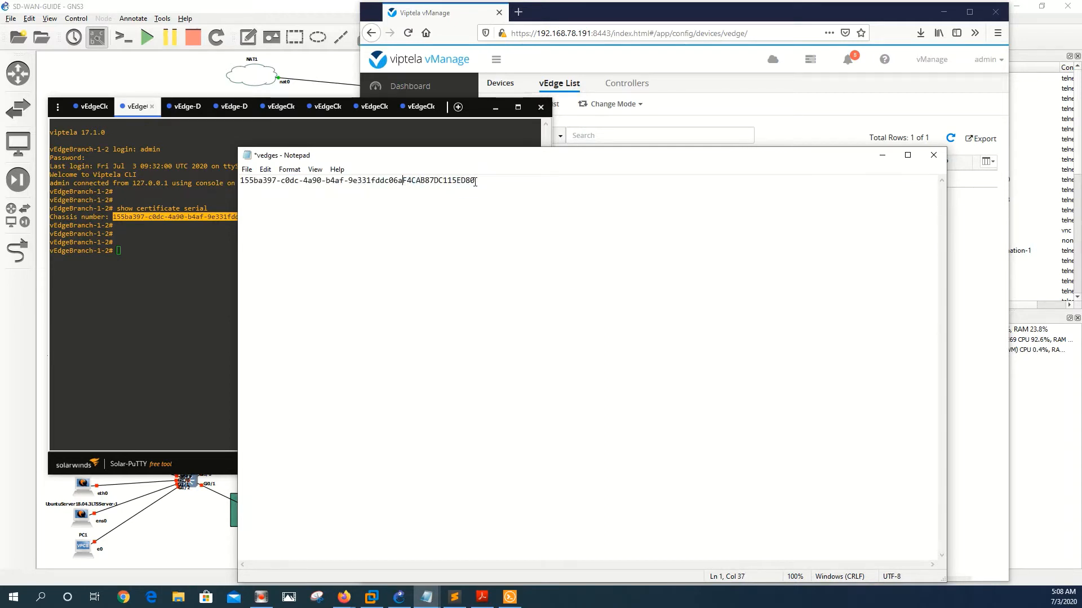
{"action": "type", "text": ","}
{"action": "left_click", "coordinate": [246, 170]}
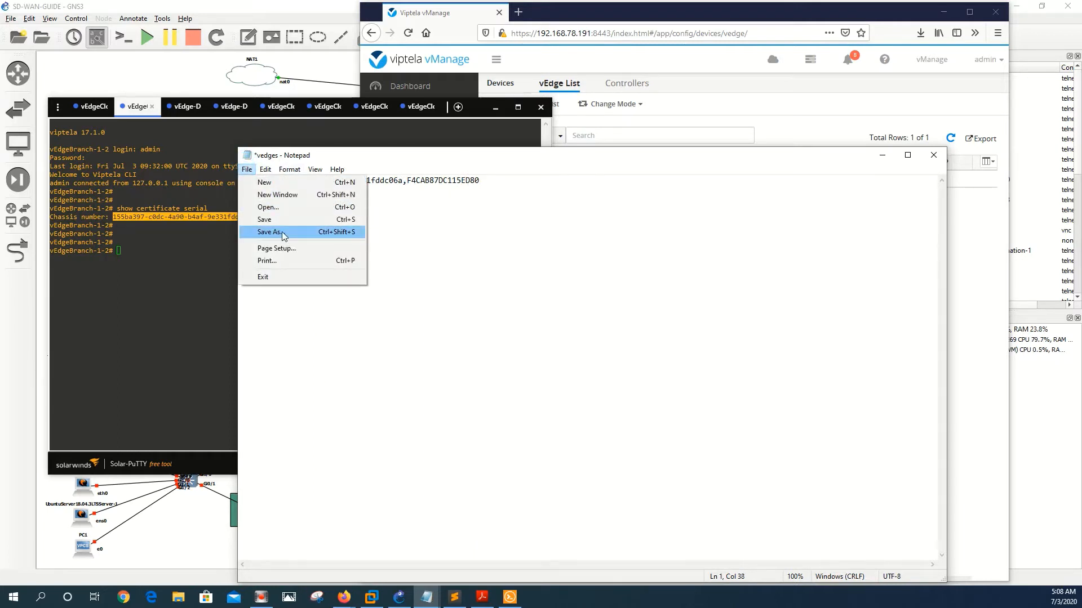
{"action": "left_click", "coordinate": [265, 219]}
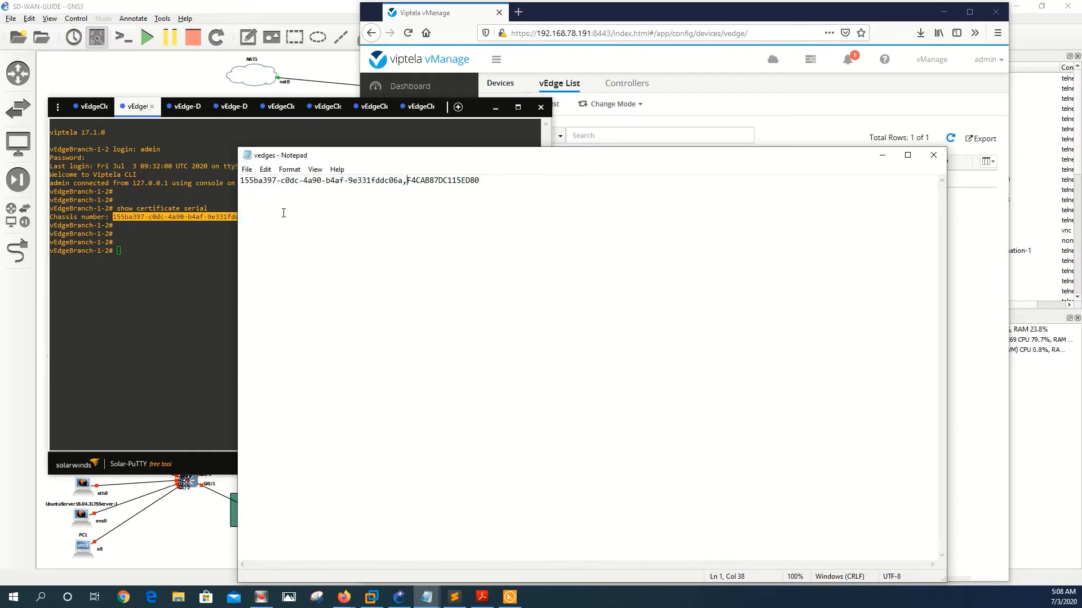
{"action": "left_click", "coordinate": [545, 55]}
{"action": "left_click", "coordinate": [526, 105]}
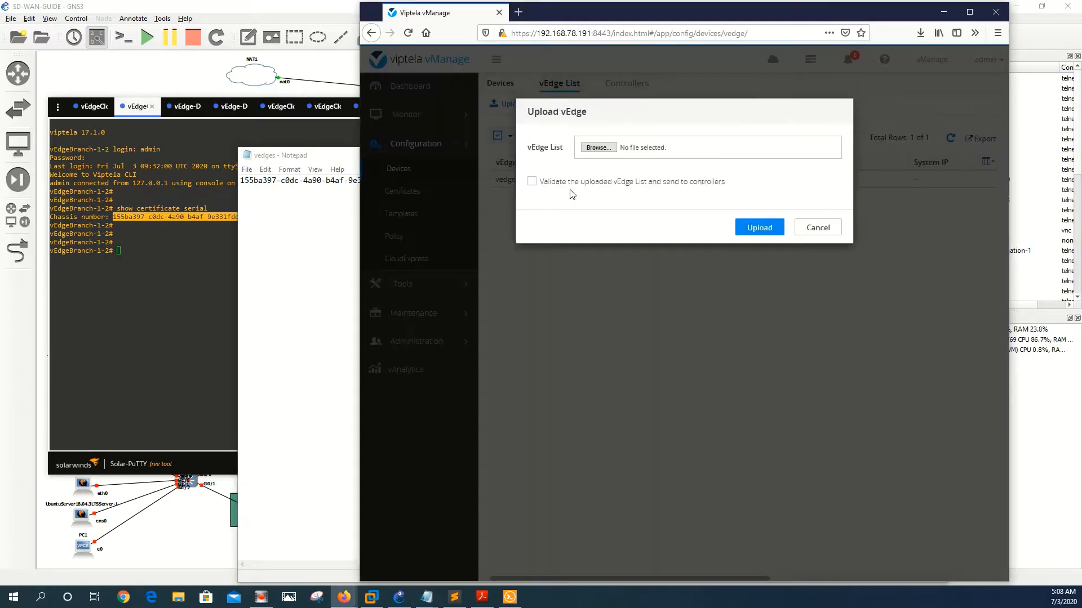
{"action": "left_click", "coordinate": [599, 150]}
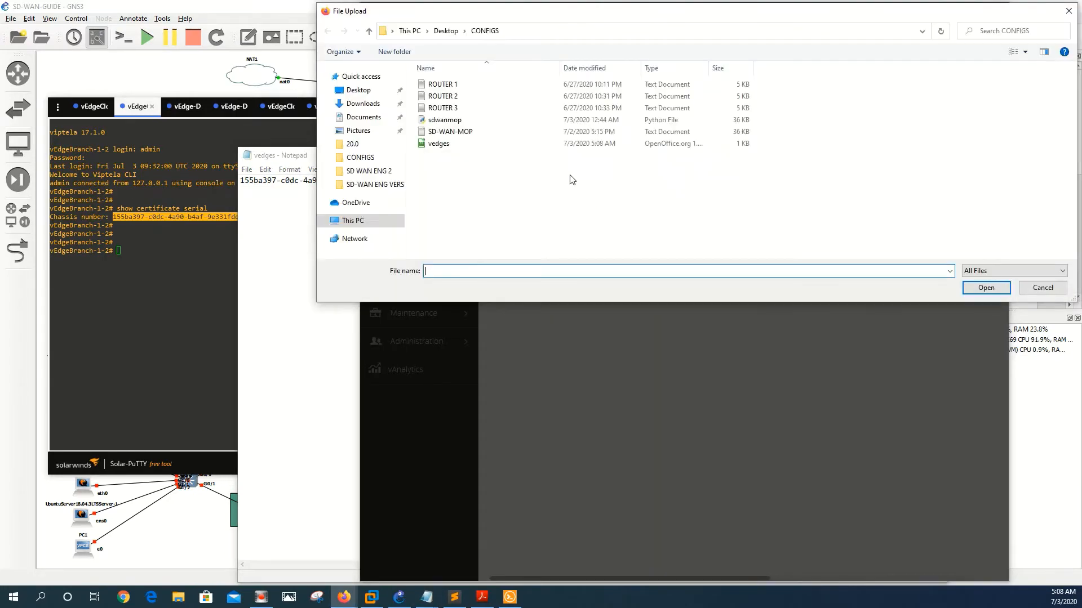
{"action": "double_click", "coordinate": [484, 146]}
{"action": "left_click", "coordinate": [767, 241]}
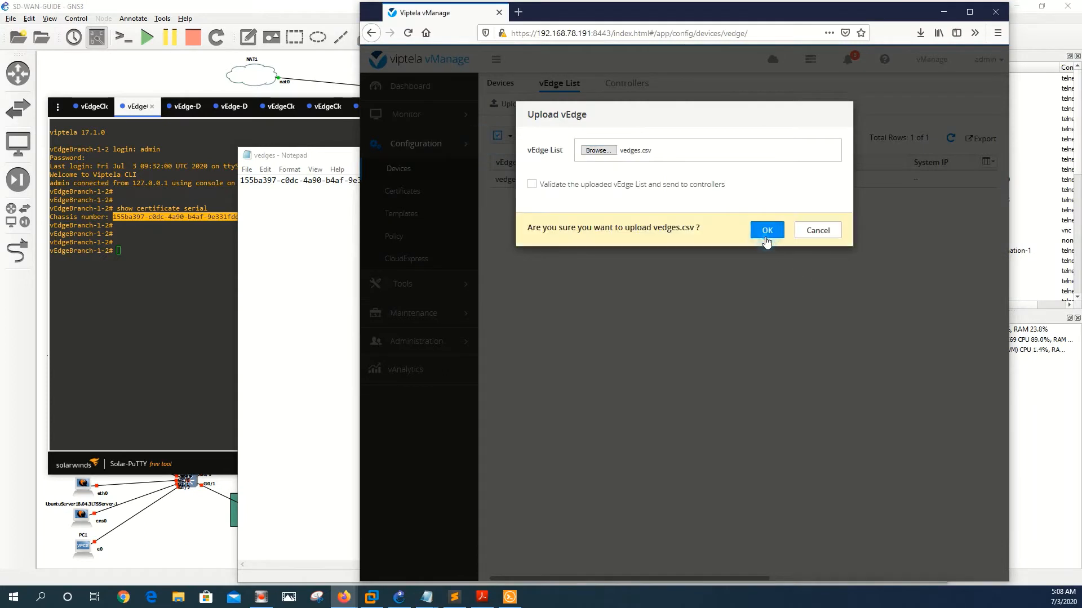
{"action": "left_click", "coordinate": [770, 237]}
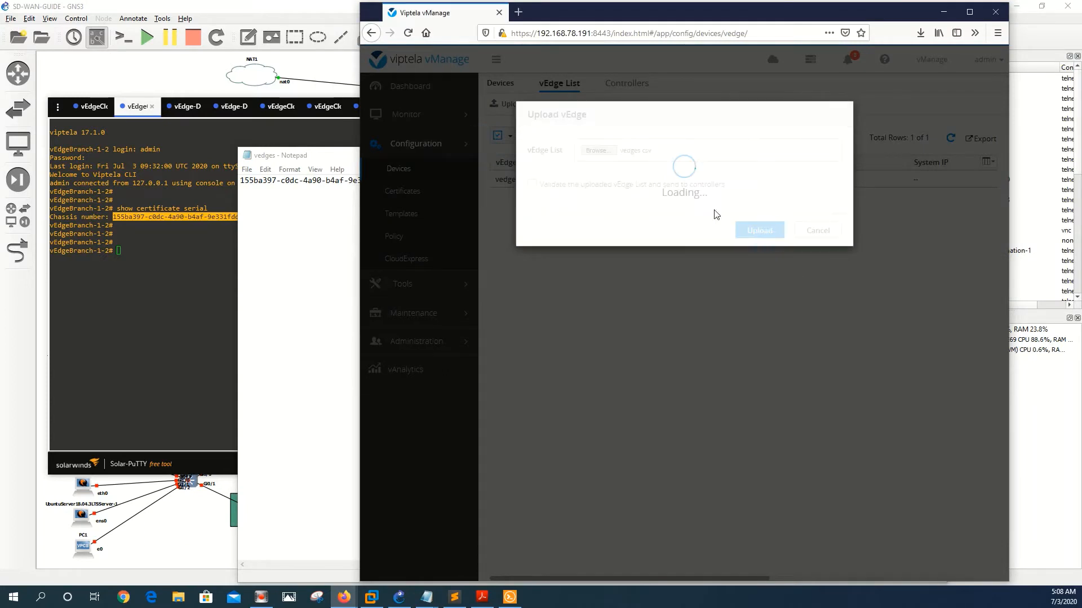
{"action": "left_click", "coordinate": [804, 195]}
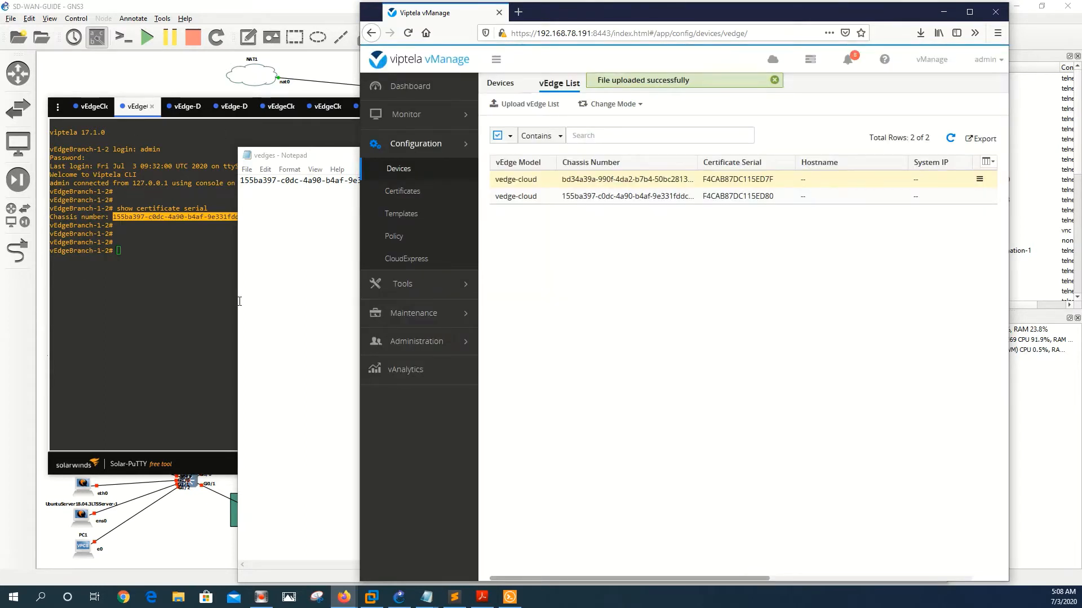
{"action": "left_click", "coordinate": [239, 302]}
Step: Run 'show certificate serial' on vEdge-DC1-WE-2 and copy its chassis and serial numbers
{"action": "left_click", "coordinate": [182, 106]}
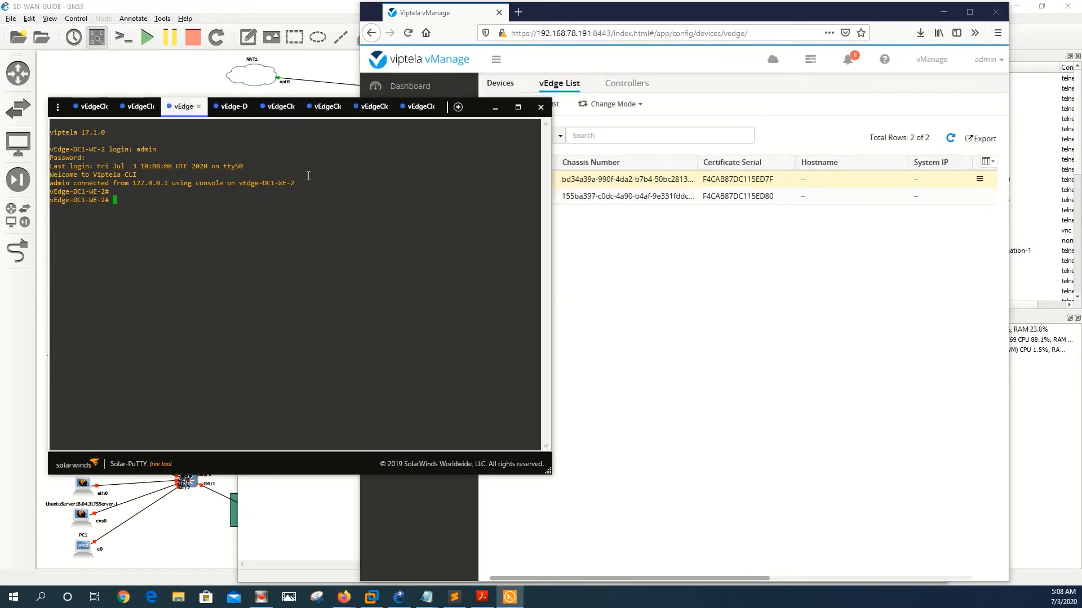
{"action": "key", "text": "Return"}
{"action": "type", "text": "s"}
{"action": "key", "text": "Return"}
{"action": "key", "text": "Return"}
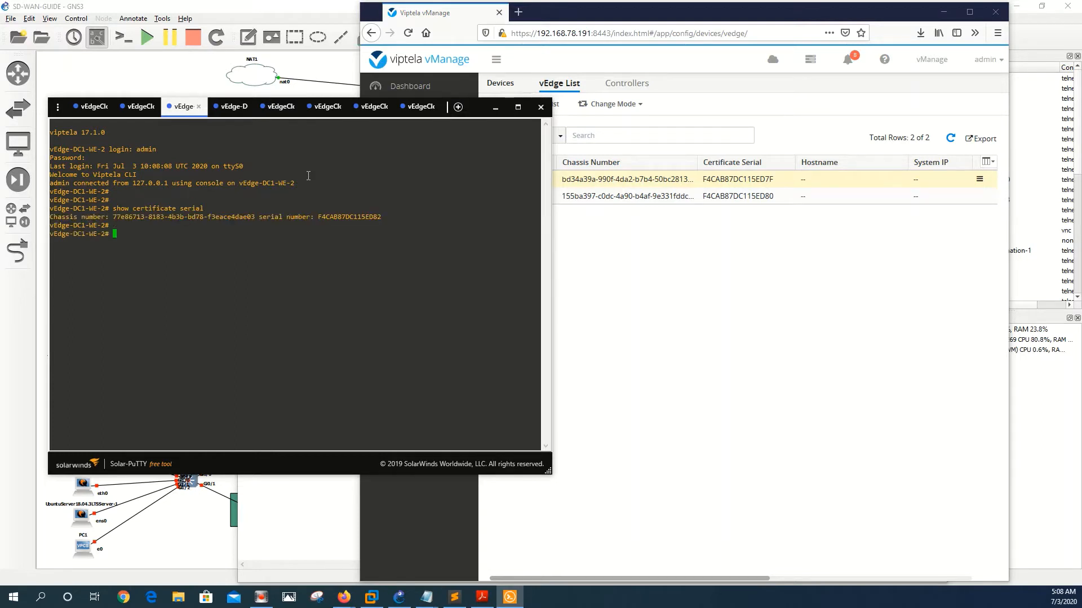
{"action": "left_click_drag", "start_coordinate": [382, 217], "coordinate": [117, 218]}
{"action": "key", "text": "ctrl+c"}
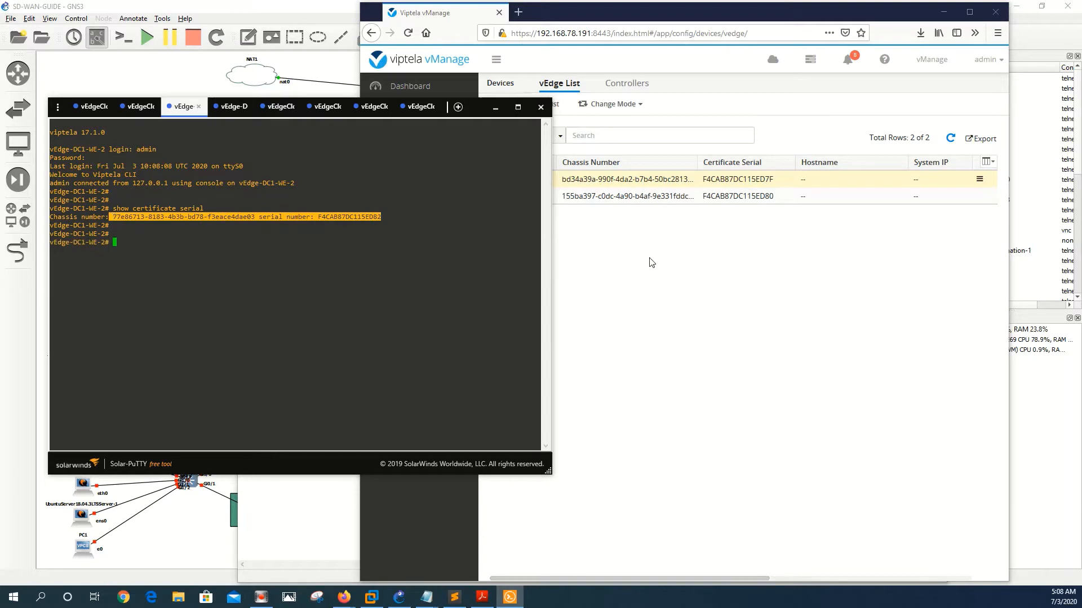
{"action": "left_click", "coordinate": [651, 260]}
{"action": "mouse_move", "coordinate": [428, 597]}
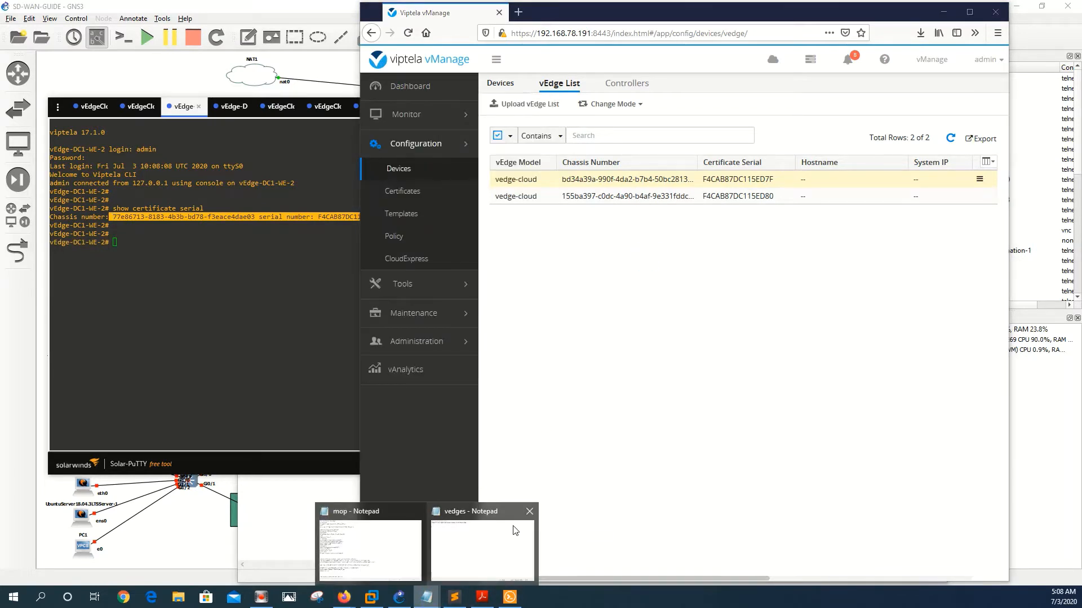
{"action": "left_click", "coordinate": [514, 532]}
{"action": "key", "text": "ctrl+a"}
{"action": "key", "text": "Delete"}
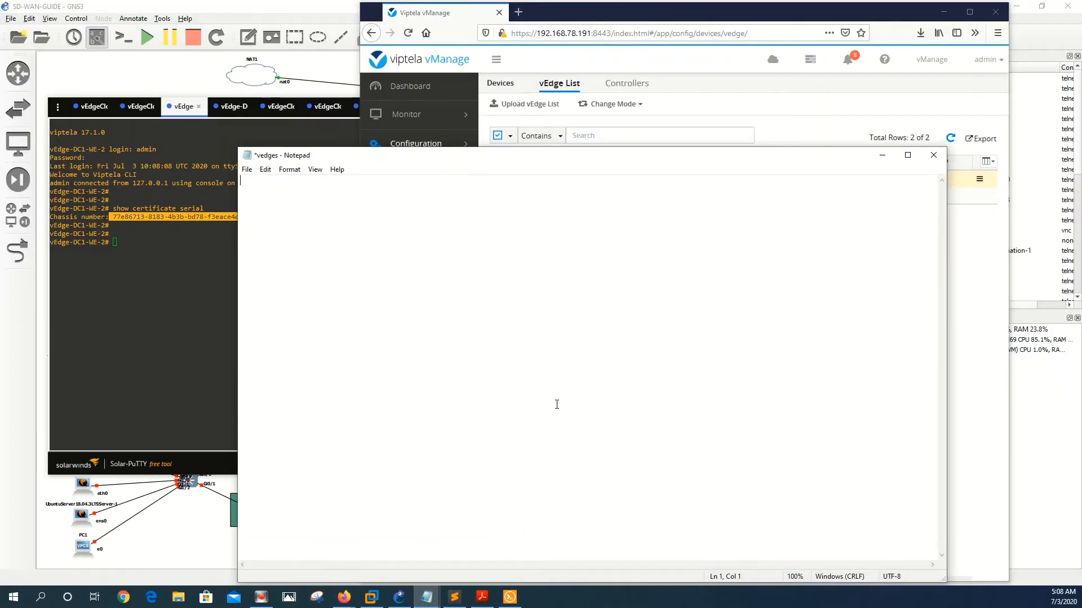
{"action": "key", "text": "ctrl+v"}
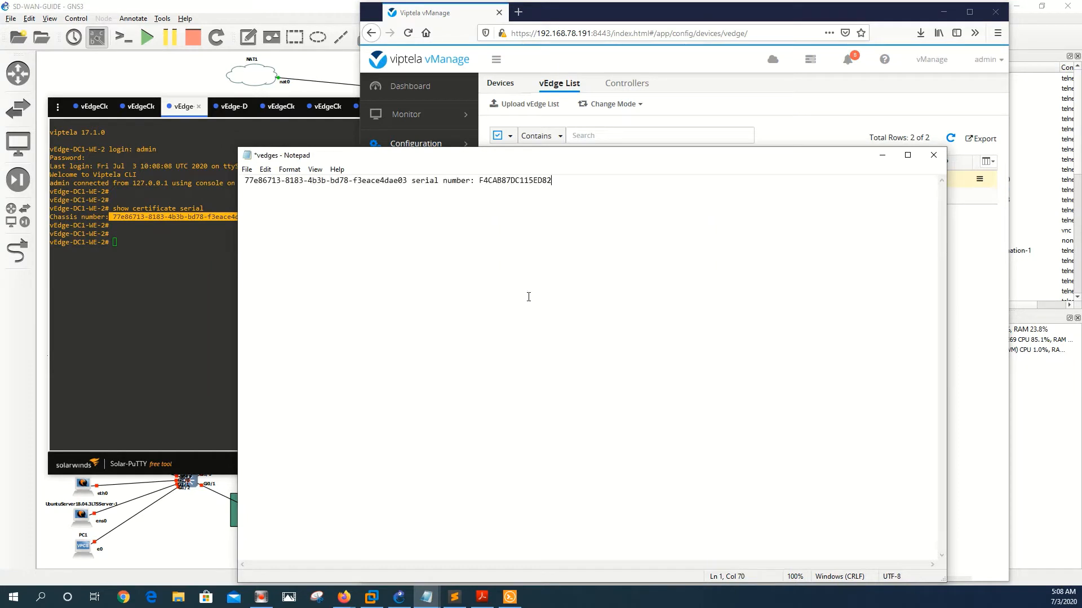
{"action": "left_click", "coordinate": [480, 181]}
{"action": "key", "text": "BackSpace"}
{"action": "key", "text": "BackSpace"}
{"action": "key", "text": "BackSpace"}
{"action": "key", "text": "BackSpace"}
{"action": "key", "text": "BackSpace"}
{"action": "key", "text": "BackSpace"}
{"action": "key", "text": "BackSpace"}
{"action": "key", "text": "BackSpace"}
{"action": "key", "text": "BackSpace"}
{"action": "key", "text": "BackSpace"}
{"action": "key", "text": "BackSpace"}
{"action": "key", "text": "BackSpace"}
{"action": "key", "text": "BackSpace"}
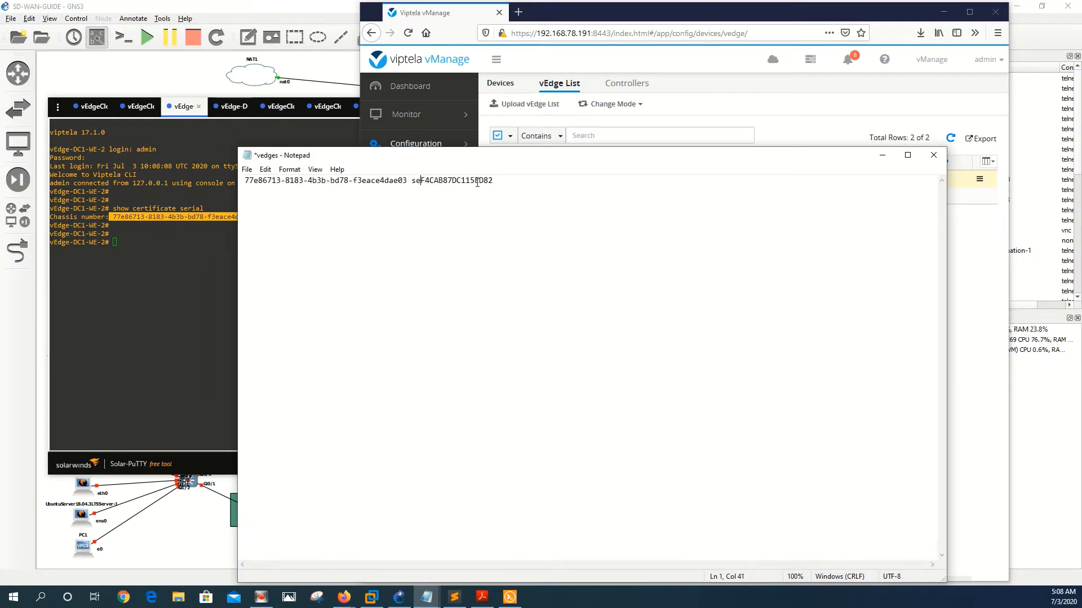
{"action": "key", "text": "BackSpace"}
{"action": "key", "text": "BackSpace"}
{"action": "key", "text": "BackSpace"}
{"action": "type", "text": ","}
{"action": "left_click", "coordinate": [251, 173]}
{"action": "left_click", "coordinate": [538, 317]}
{"action": "left_click", "coordinate": [246, 170]}
{"action": "left_click", "coordinate": [266, 220]}
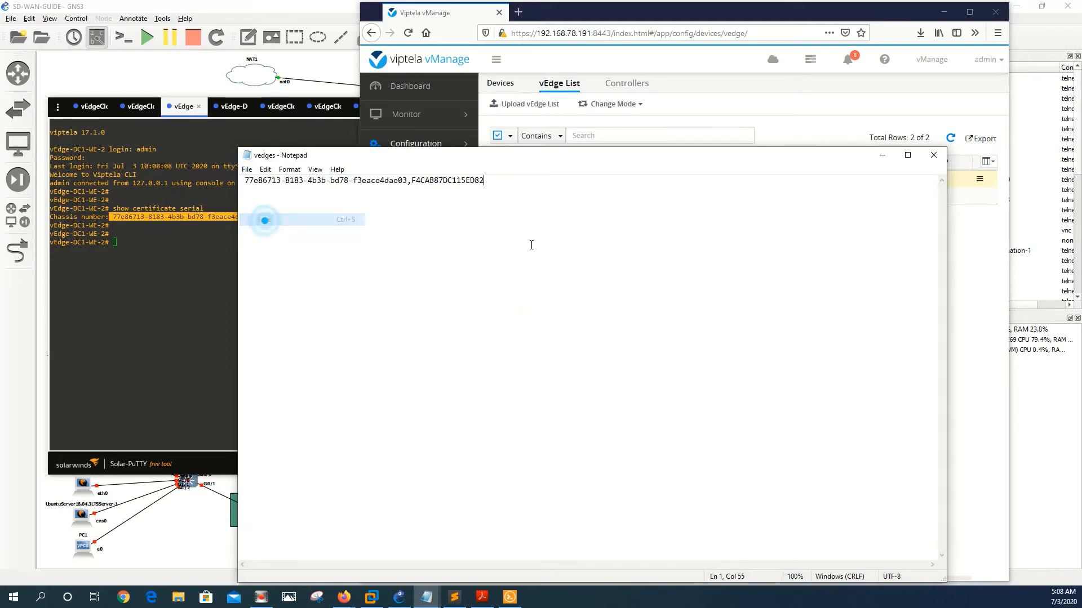
Step: Upload vedges.csv to add serial F4CAB87DC115ED82 as the third vEdge List entry
{"action": "left_click", "coordinate": [599, 62]}
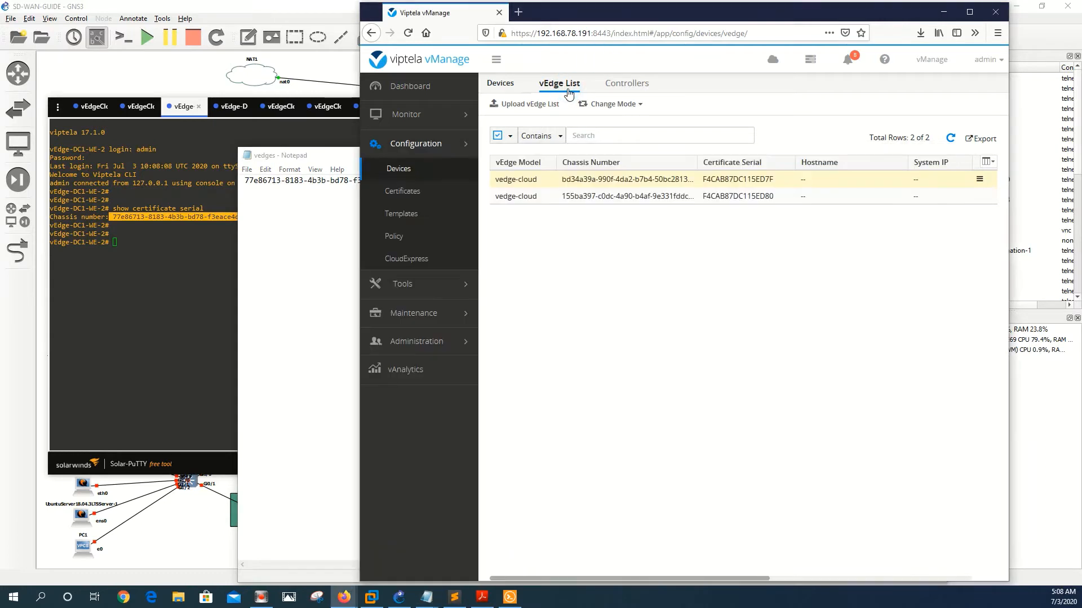
{"action": "left_click", "coordinate": [517, 105]}
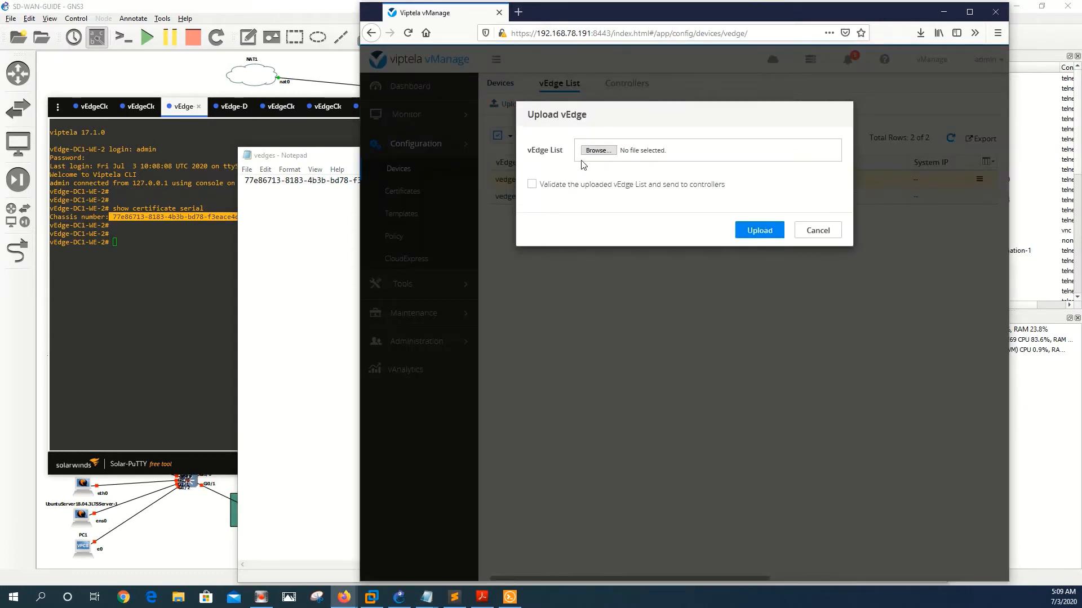
{"action": "left_click", "coordinate": [599, 151]}
{"action": "double_click", "coordinate": [451, 145]}
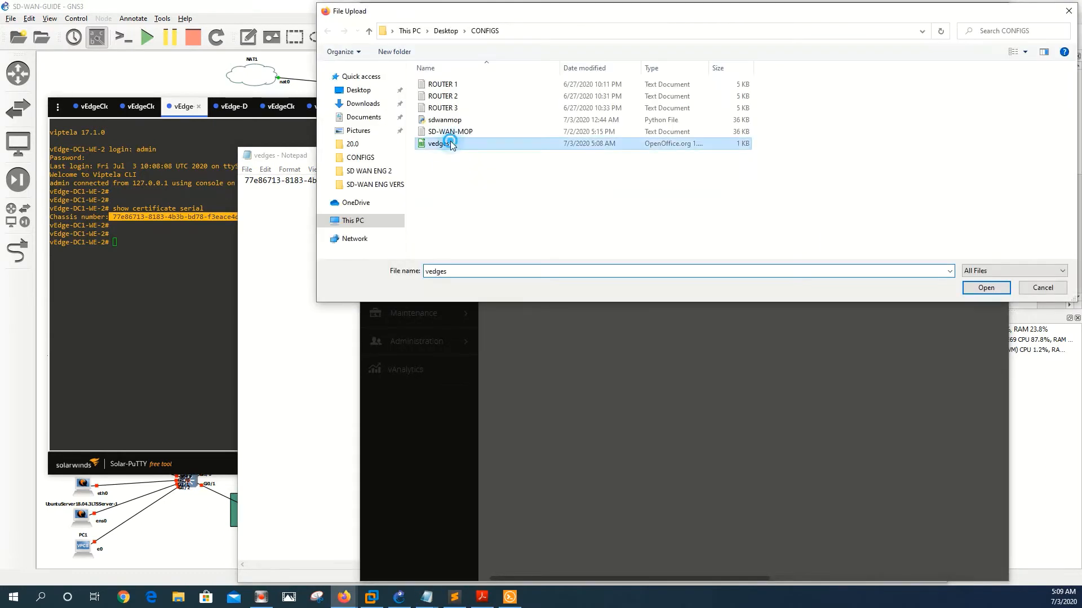
{"action": "left_click", "coordinate": [762, 231]}
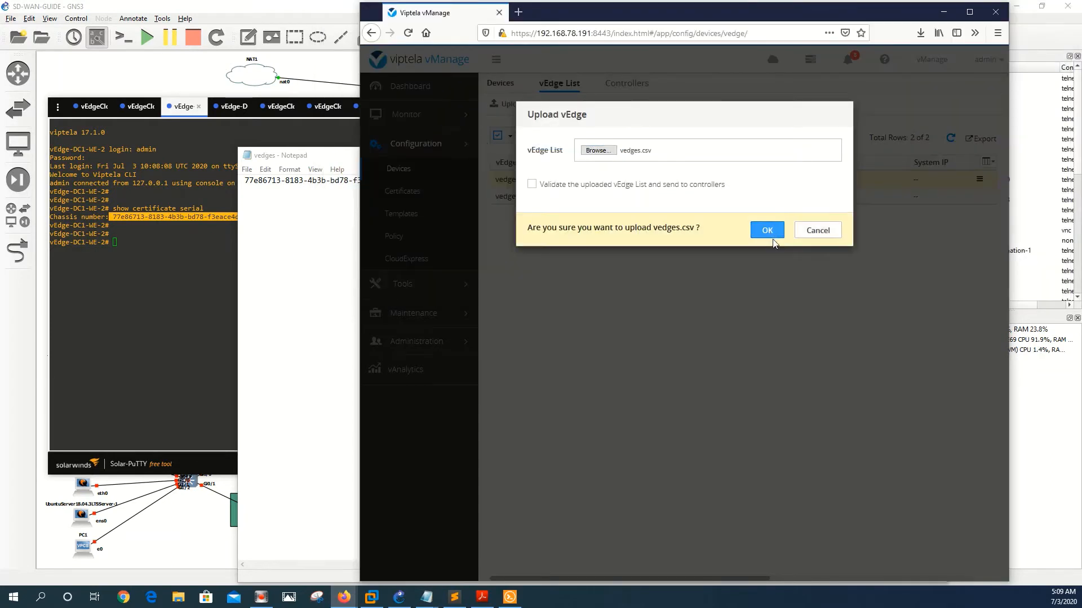
{"action": "left_click", "coordinate": [763, 230]}
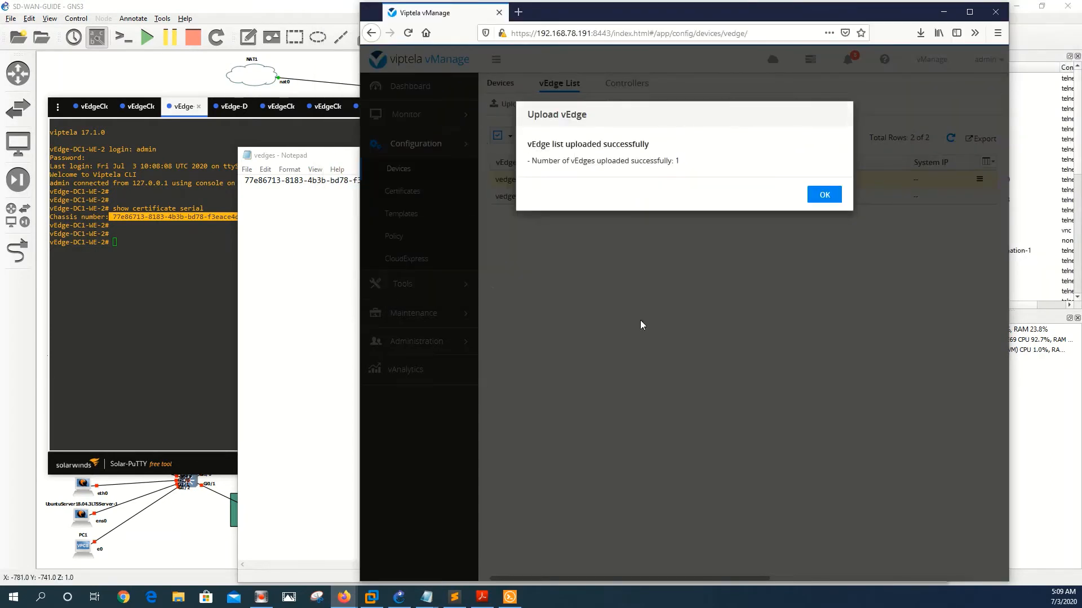
{"action": "left_click", "coordinate": [822, 195]}
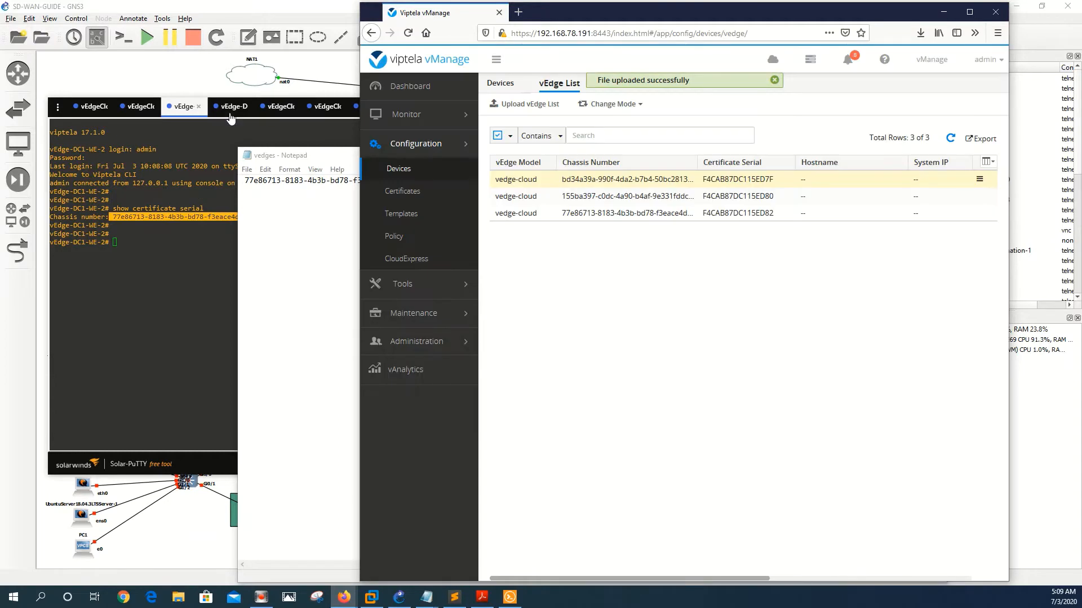
{"action": "left_click", "coordinate": [229, 113]}
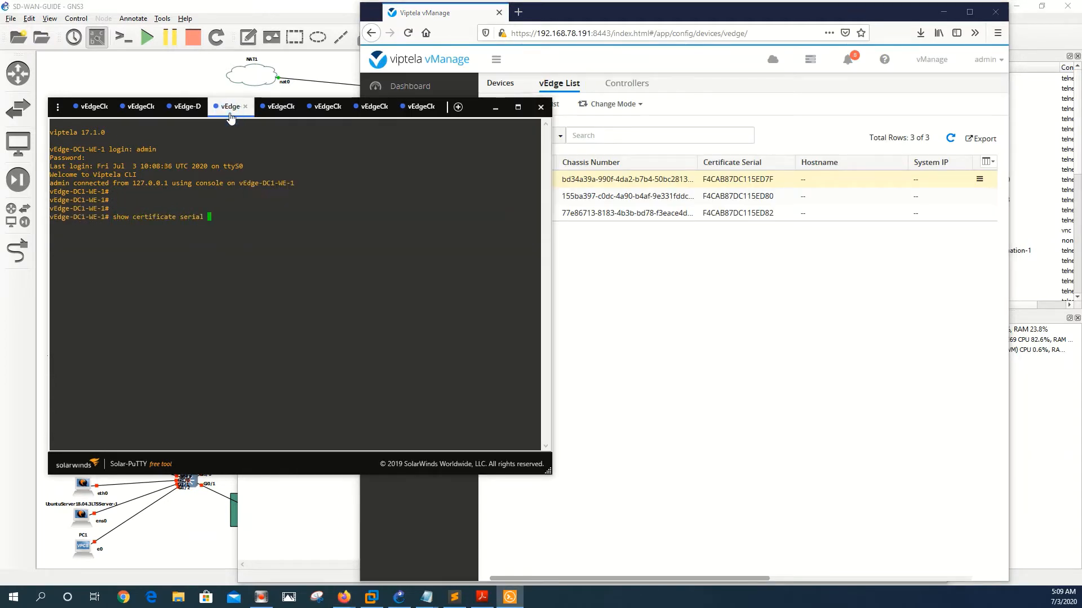
Step: Show the certificate serial on vEdge-DC1-WE-1 and copy its chassis and serial numbers
{"action": "key", "text": "Return"}
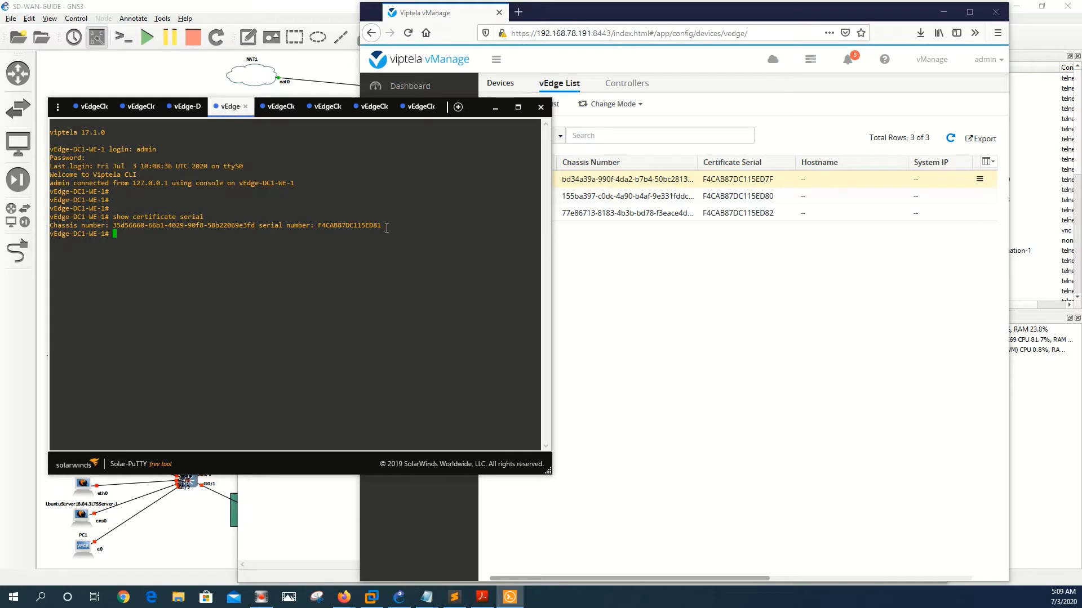
{"action": "left_click_drag", "start_coordinate": [380, 226], "coordinate": [113, 225]}
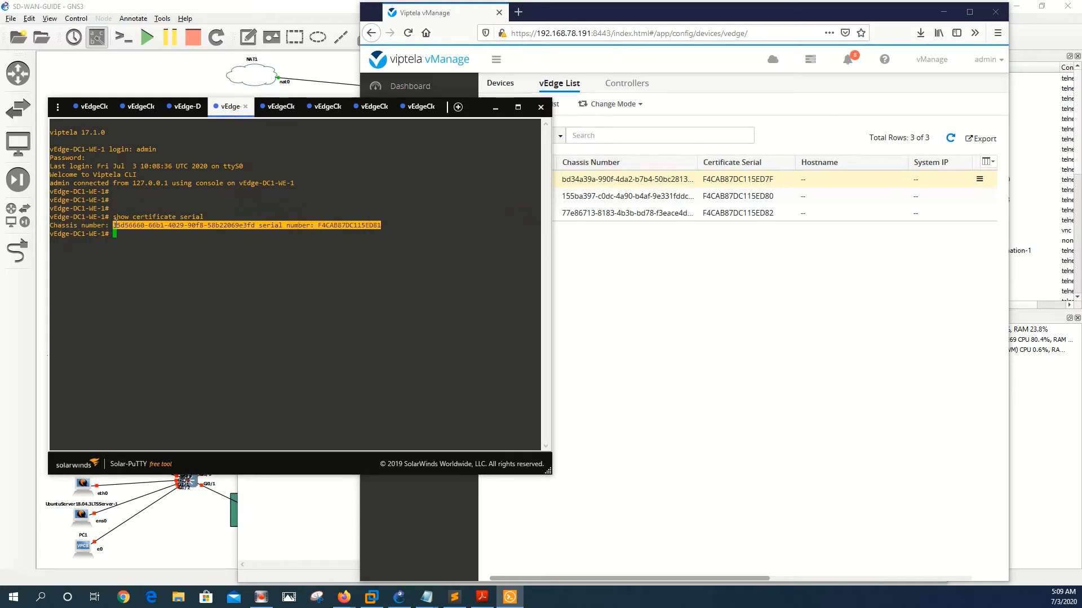
{"action": "key", "text": "ctrl+c"}
Step: Replace the vedges line with the comma-separated chassis and serial F4CAB87DC115ED81, and save
{"action": "left_click", "coordinate": [723, 325]}
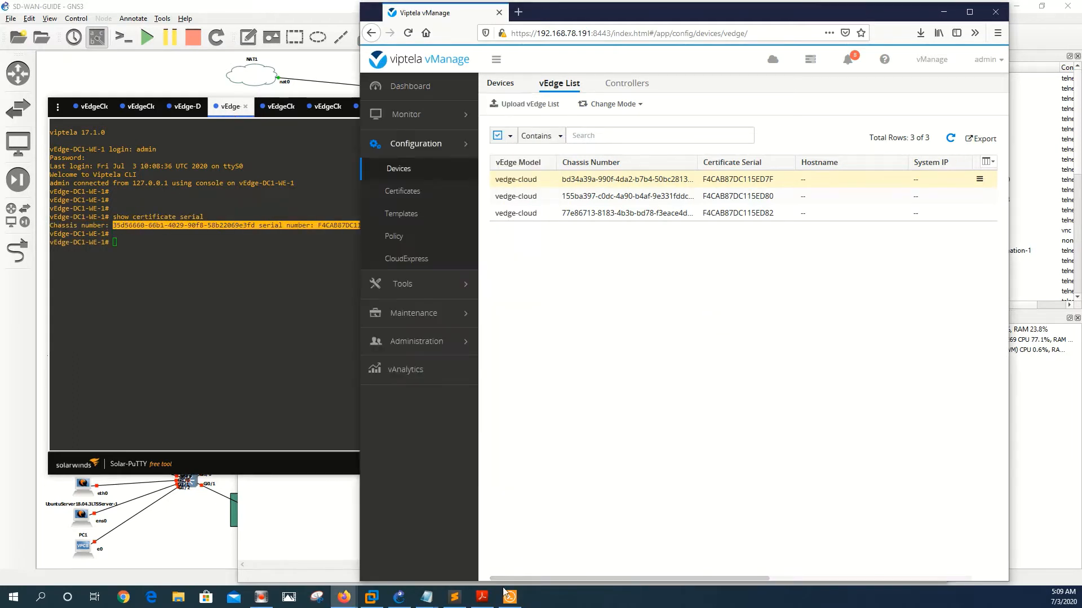
{"action": "left_click", "coordinate": [427, 597]}
{"action": "left_click", "coordinate": [488, 572]}
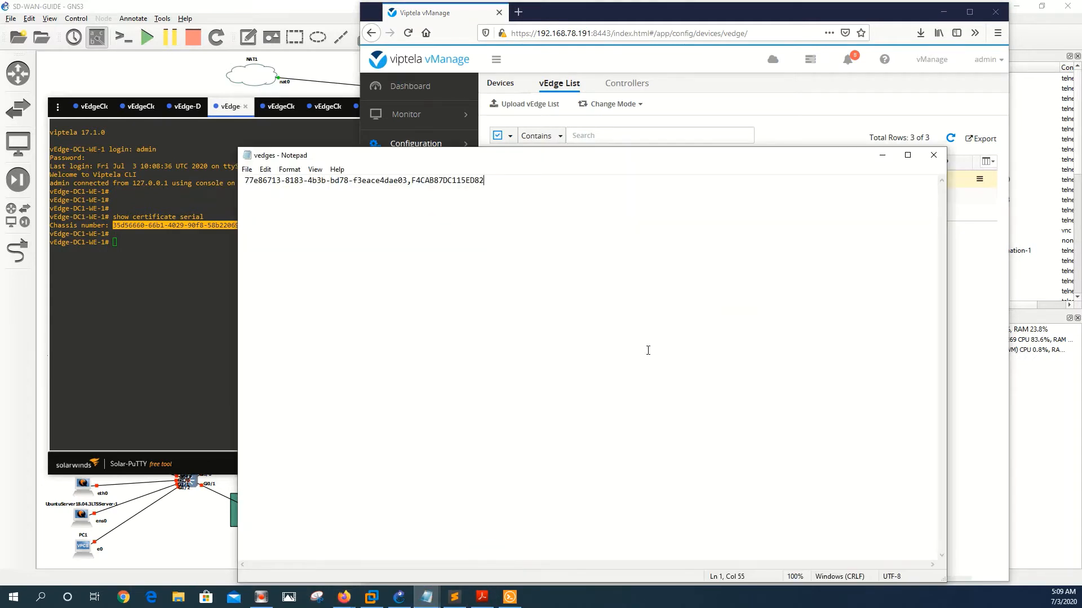
{"action": "key", "text": "ctrl+a"}
{"action": "key", "text": "BackSpace"}
{"action": "key", "text": "ctrl+v"}
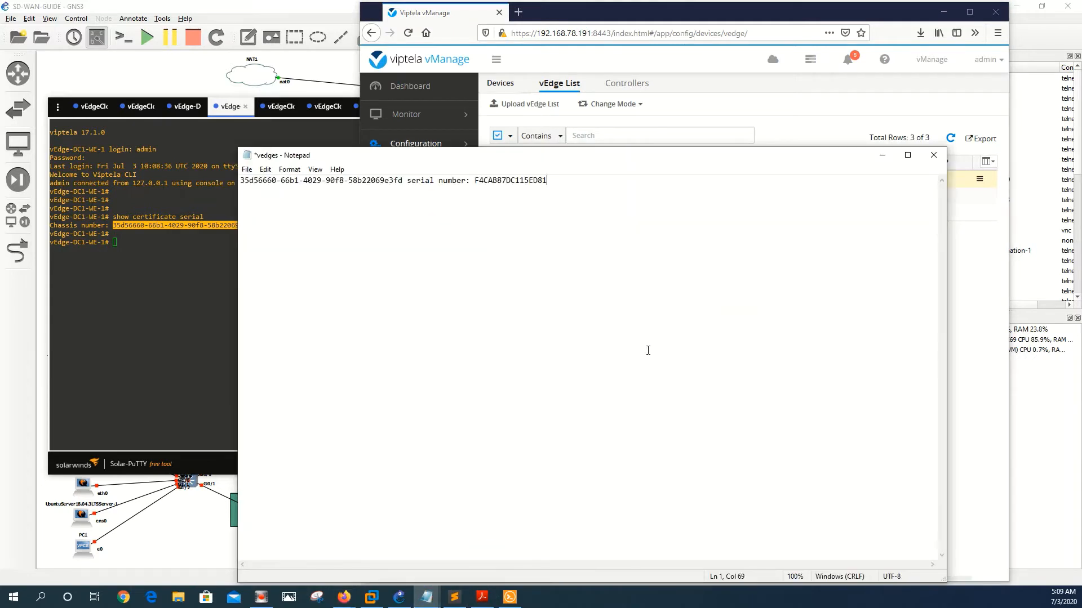
{"action": "left_click", "coordinate": [474, 185]}
{"action": "key", "text": "BackSpace"}
{"action": "key", "text": "BackSpace"}
{"action": "key", "text": "BackSpace"}
{"action": "key", "text": "BackSpace"}
{"action": "key", "text": "BackSpace"}
{"action": "key", "text": "BackSpace"}
{"action": "key", "text": "BackSpace"}
{"action": "key", "text": "BackSpace"}
{"action": "key", "text": "BackSpace"}
{"action": "key", "text": "BackSpace"}
{"action": "key", "text": "BackSpace"}
{"action": "key", "text": "BackSpace"}
{"action": "key", "text": "BackSpace"}
{"action": "key", "text": "BackSpace"}
{"action": "key", "text": "BackSpace"}
{"action": "key", "text": "BackSpace"}
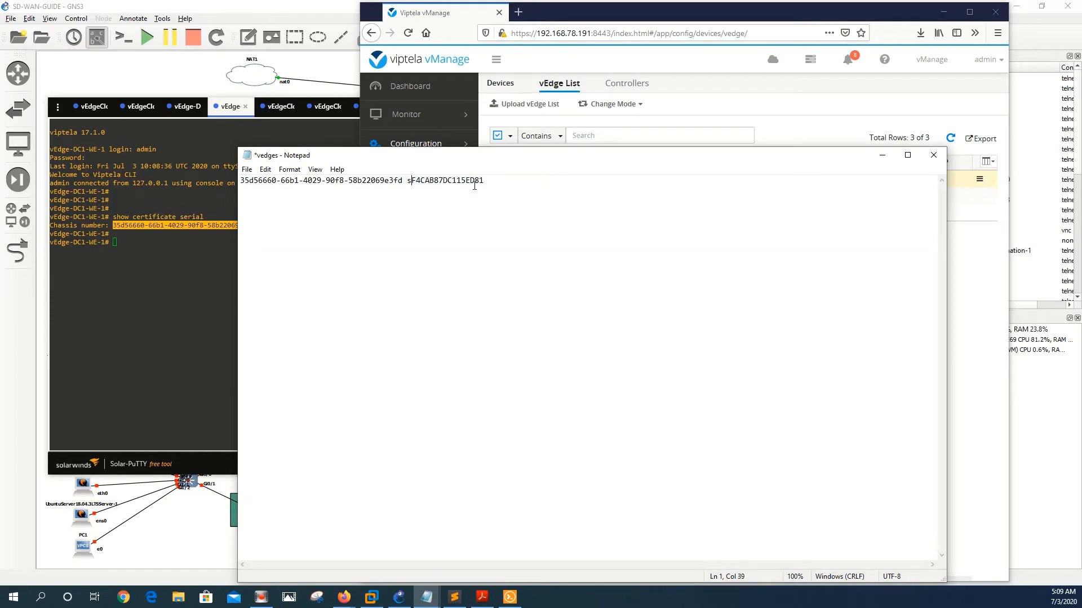
{"action": "type", "text": ","}
{"action": "left_click", "coordinate": [247, 169]}
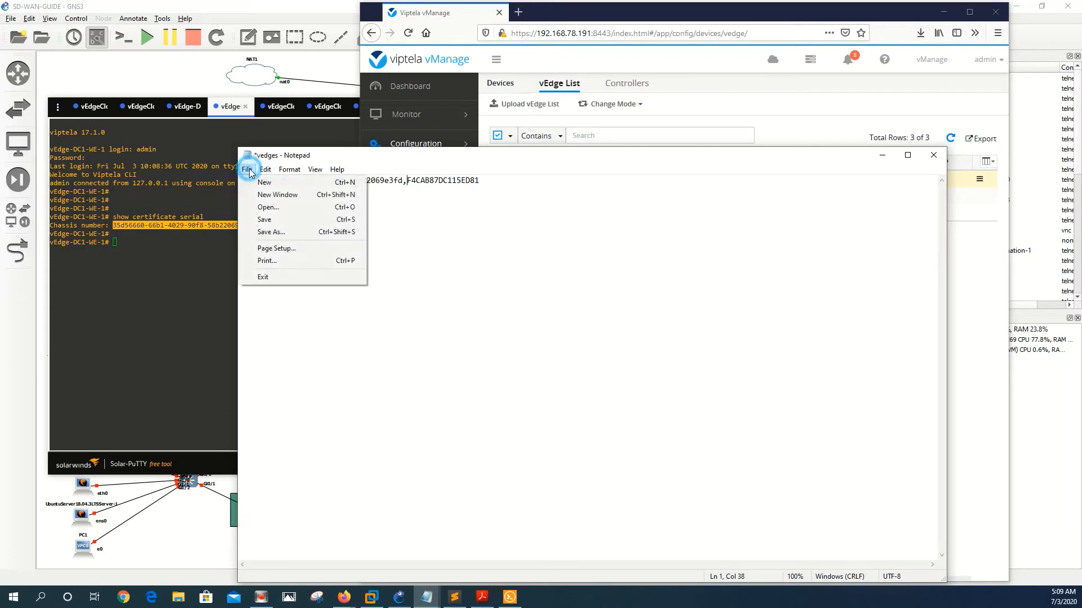
{"action": "left_click", "coordinate": [268, 220]}
Step: Upload the updated vedges.csv, adding serial F4CAB87DC115ED81 as the fourth vEdge List row
{"action": "left_click", "coordinate": [598, 59]}
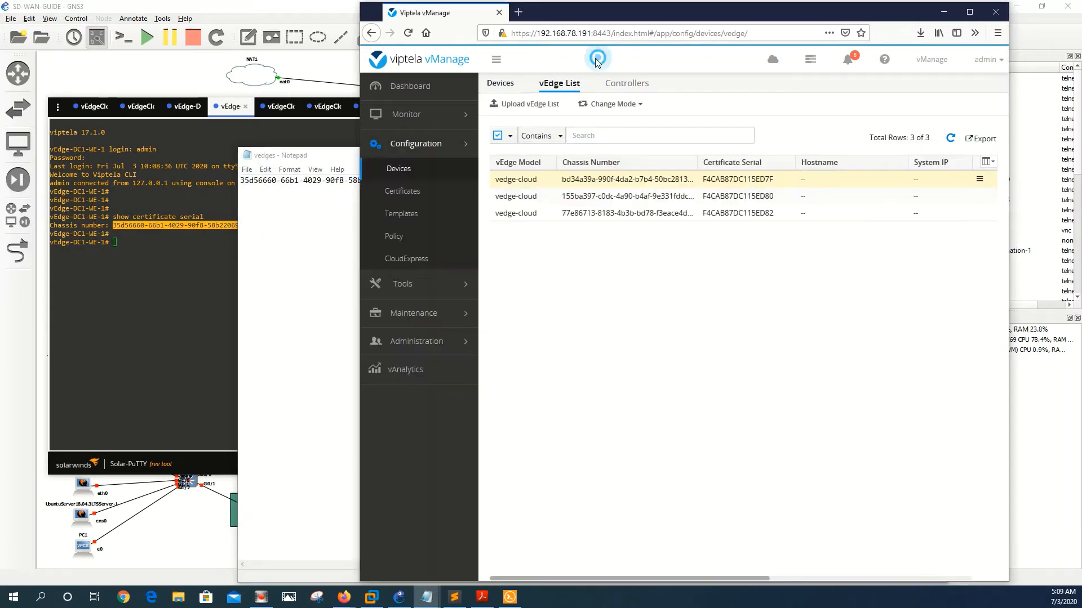
{"action": "left_click", "coordinate": [531, 103]}
{"action": "left_click", "coordinate": [598, 149]}
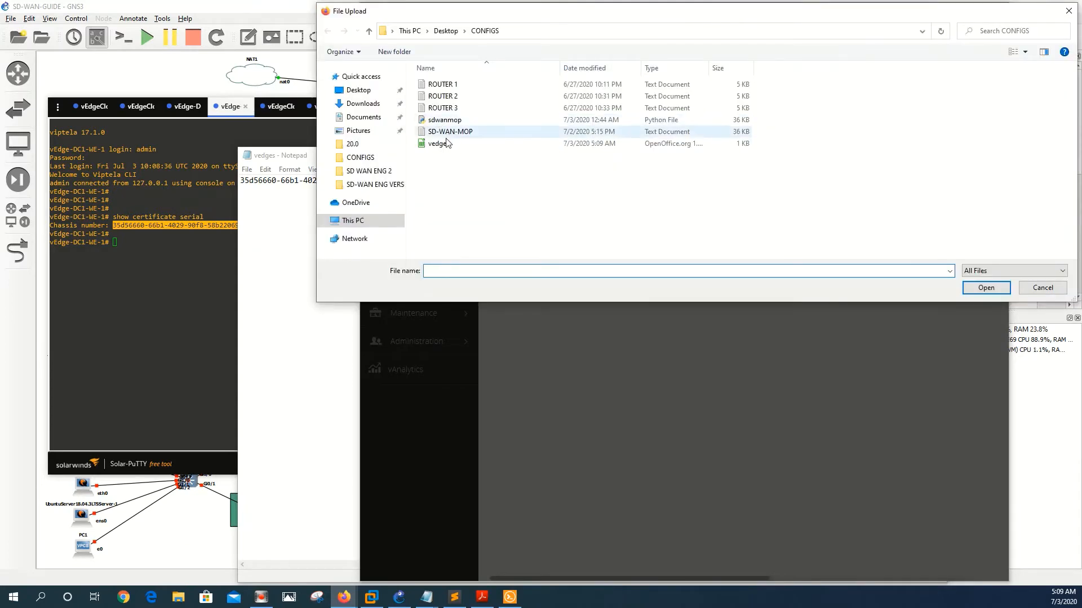
{"action": "double_click", "coordinate": [446, 145]}
{"action": "left_click", "coordinate": [758, 230]}
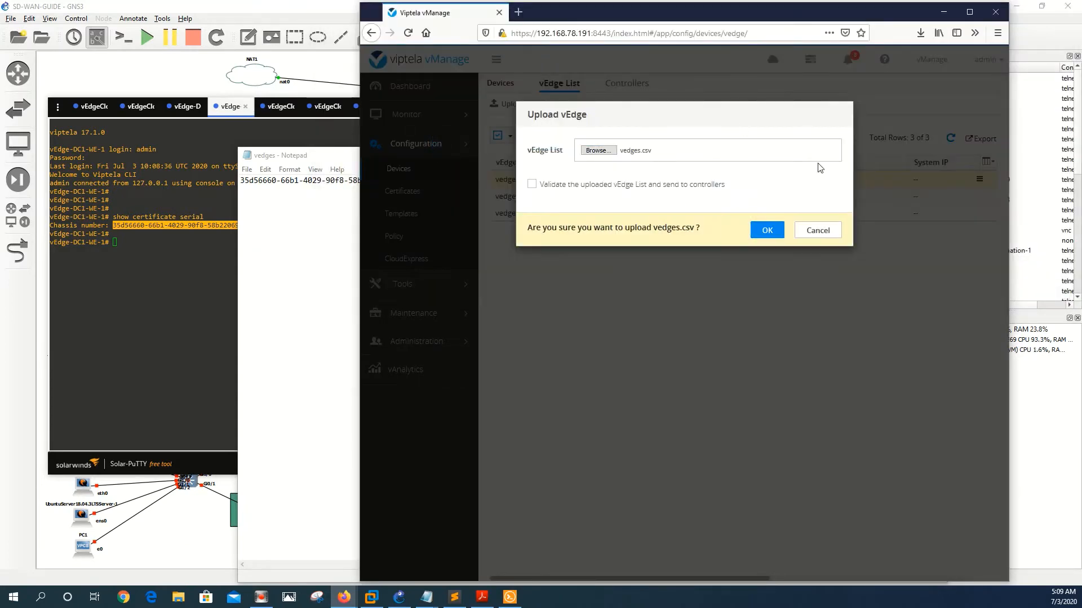
{"action": "left_click", "coordinate": [767, 231]}
{"action": "left_click", "coordinate": [203, 310]}
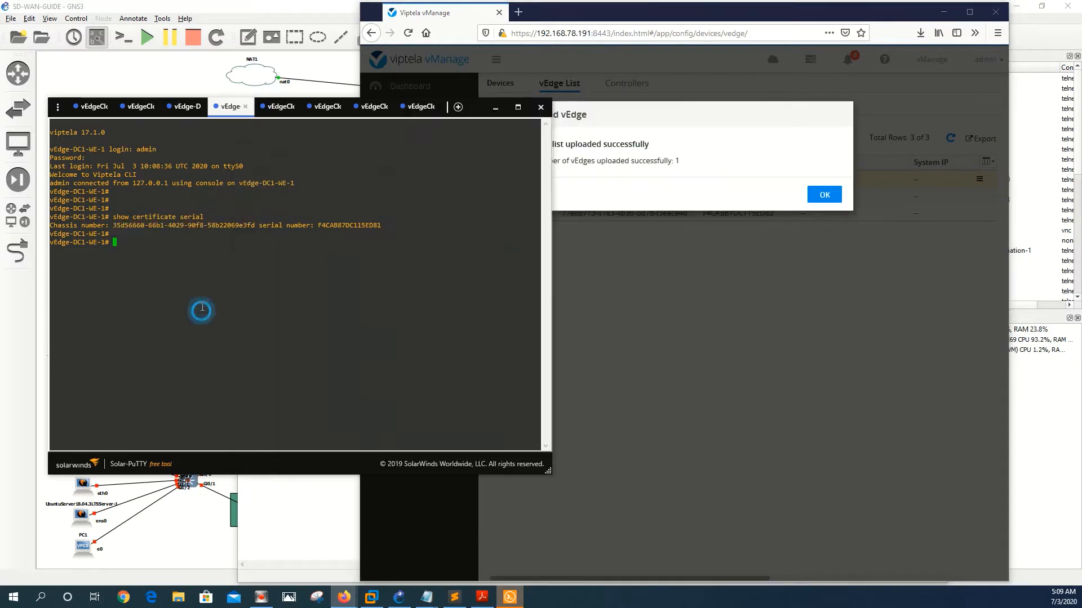
{"action": "left_click", "coordinate": [824, 194]}
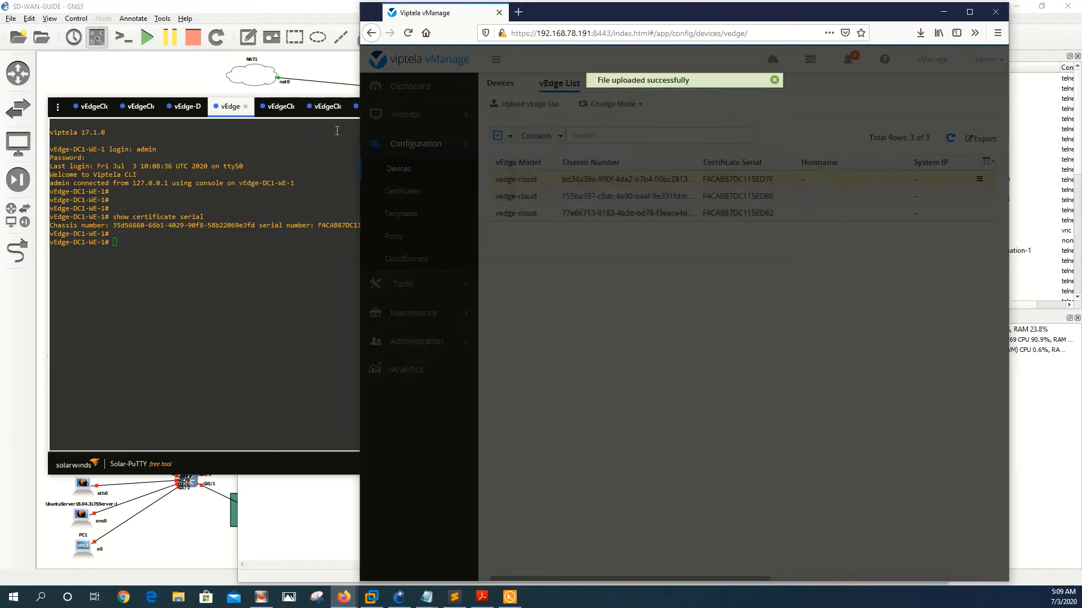
{"action": "left_click", "coordinate": [280, 116]}
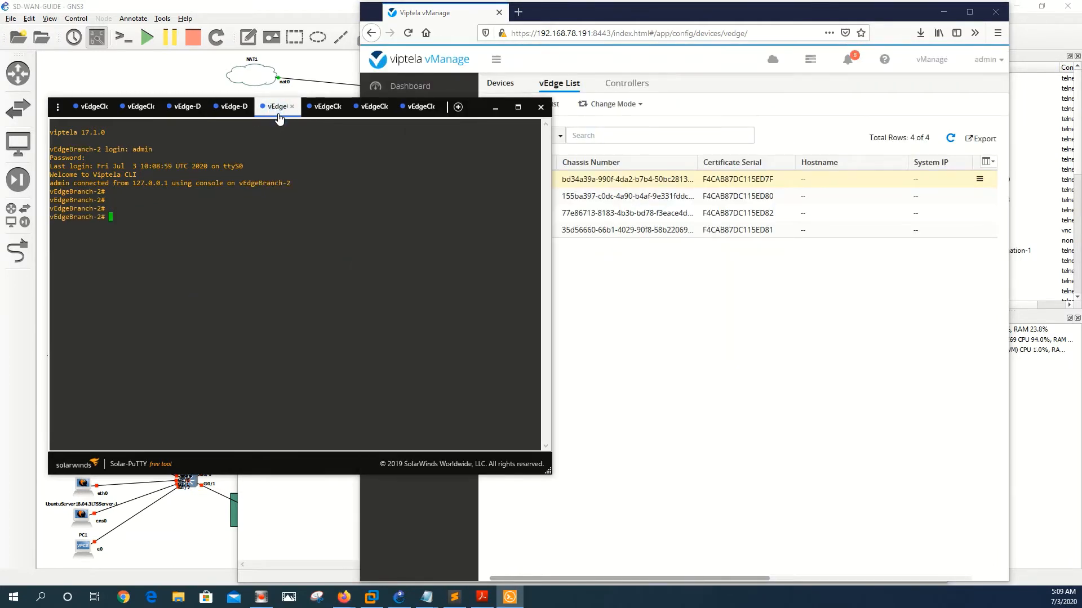
Step: Run 'show certificate serial' on vEdgeBranch-2 and copy its chassis and serial output
{"action": "type", "text": "show certificate se"}
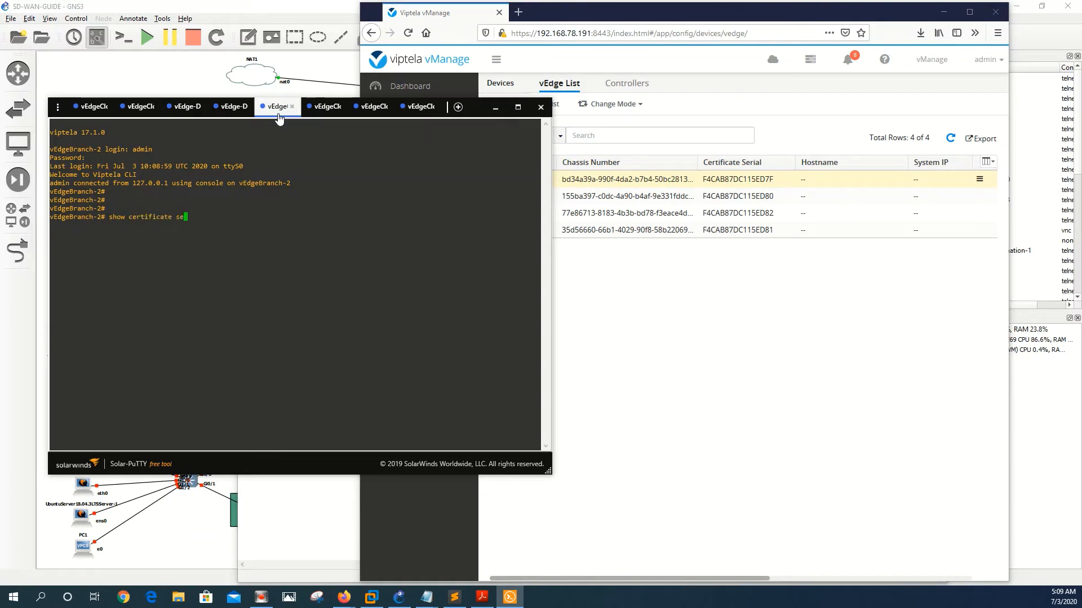
{"action": "key", "text": "Return"}
{"action": "key", "text": "Return"}
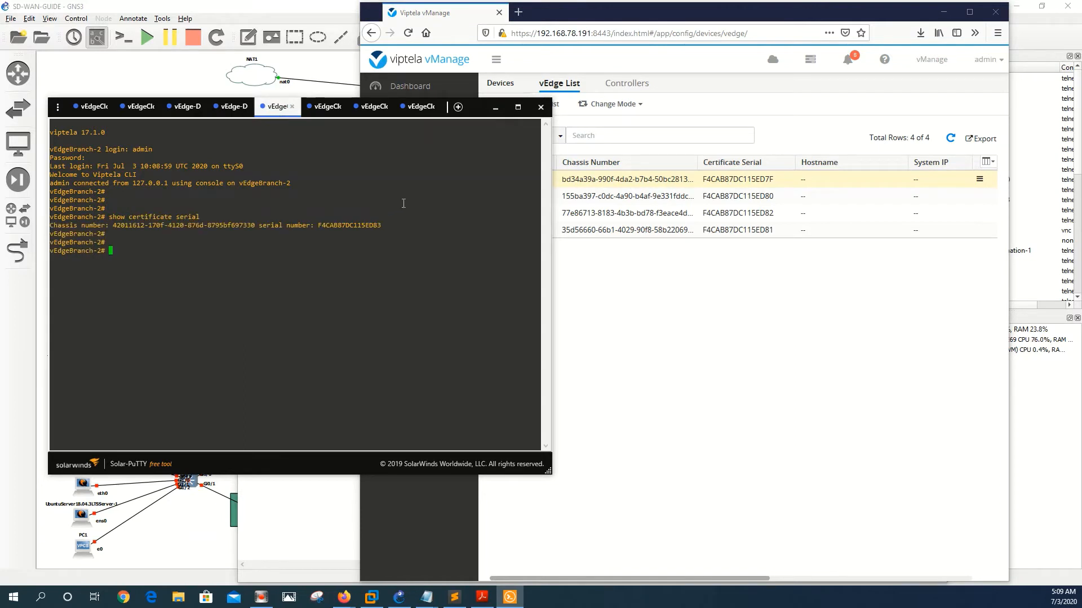
{"action": "left_click_drag", "start_coordinate": [381, 225], "coordinate": [113, 225]}
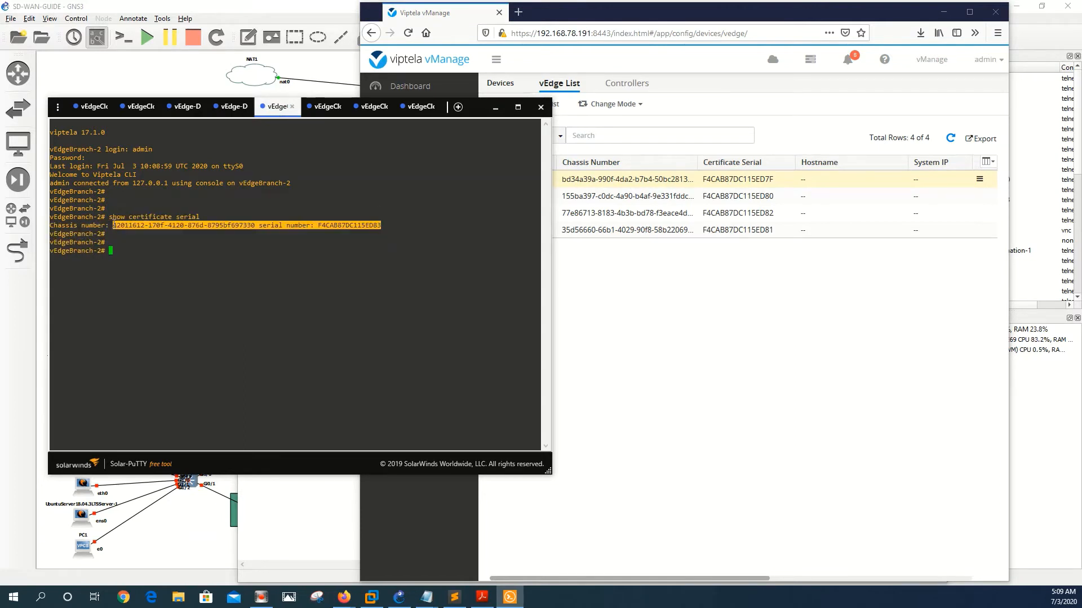
{"action": "key", "text": "ctrl+c"}
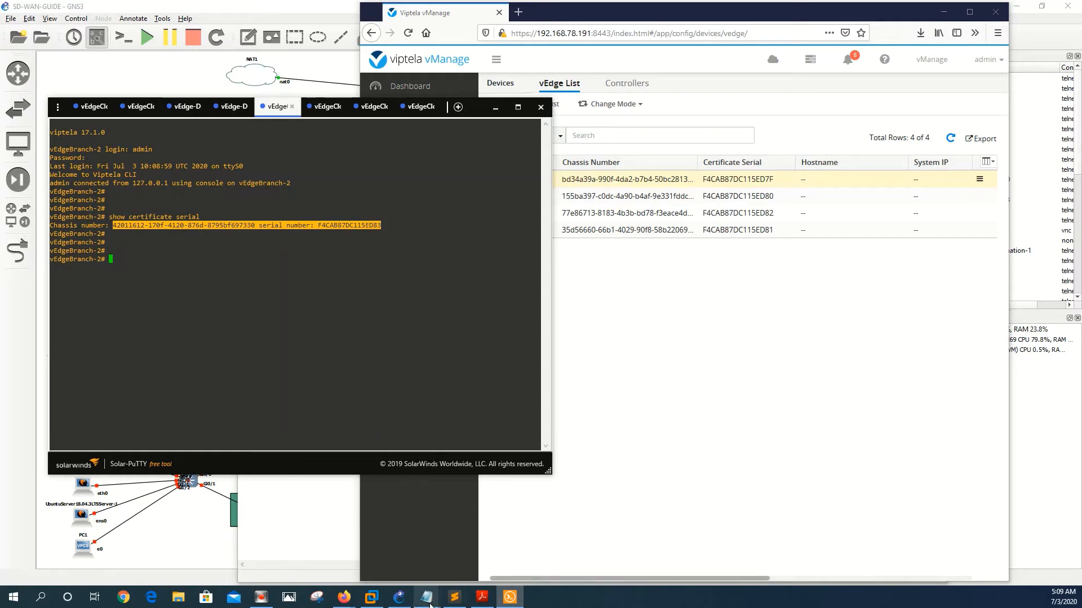
Step: Replace the vedges line with the copied output, swapping ' serial number: ' for a comma
{"action": "mouse_move", "coordinate": [426, 596]}
{"action": "left_click", "coordinate": [476, 559]}
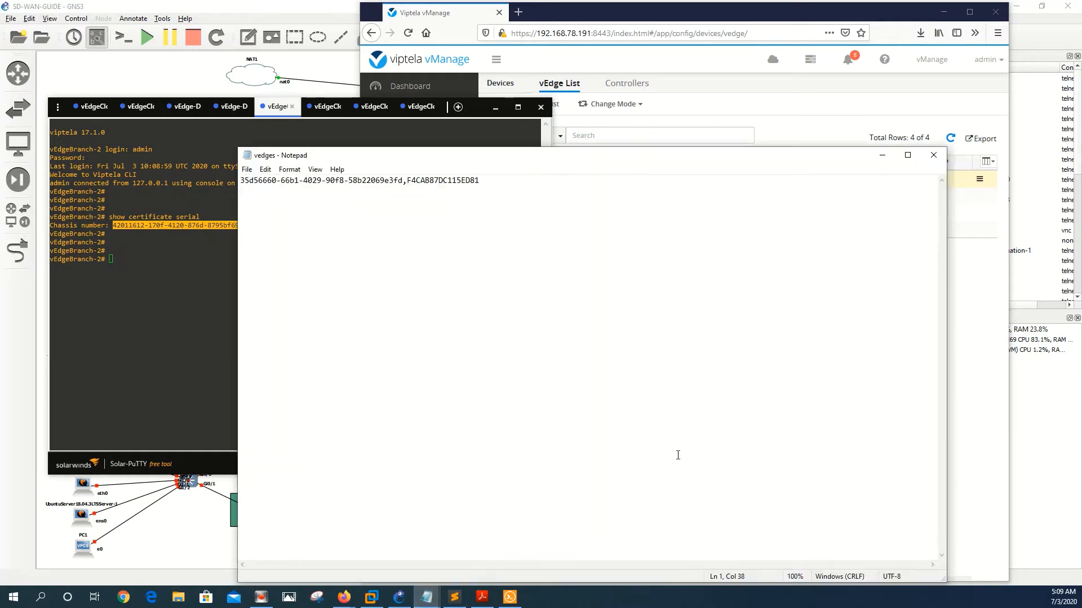
{"action": "key", "text": "ctrl+a"}
{"action": "key", "text": "Delete"}
{"action": "key", "text": "ctrl+v"}
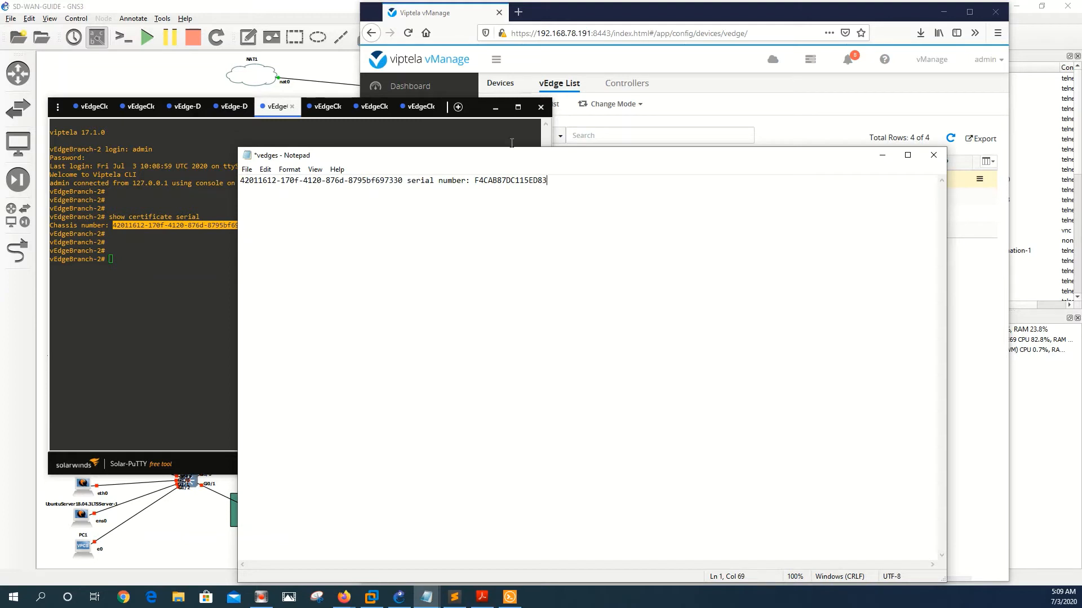
{"action": "left_click_drag", "start_coordinate": [476, 181], "coordinate": [406, 180]}
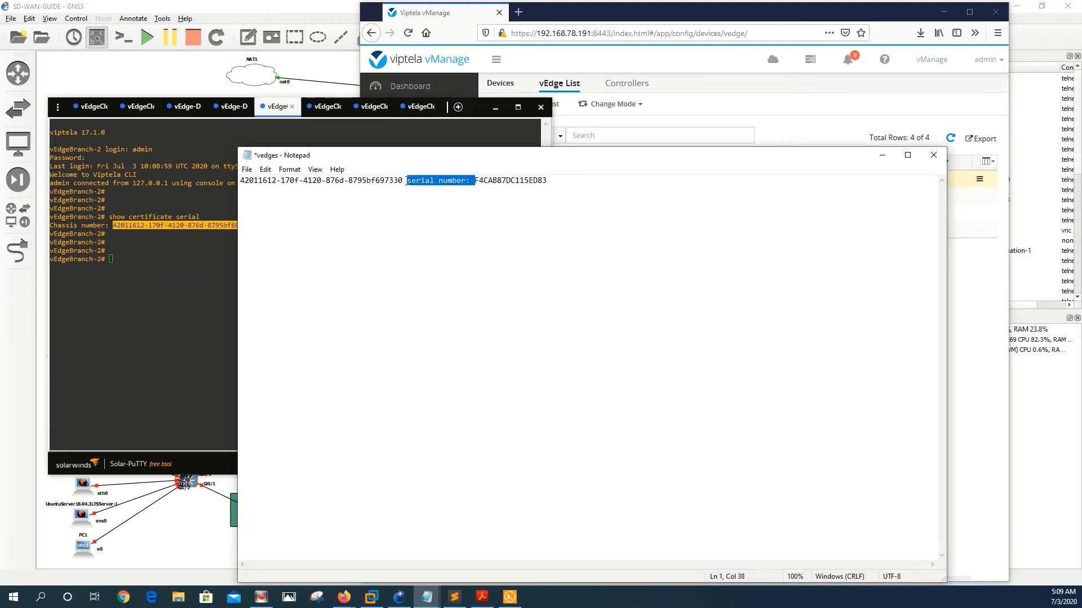
{"action": "key", "text": "Delete"}
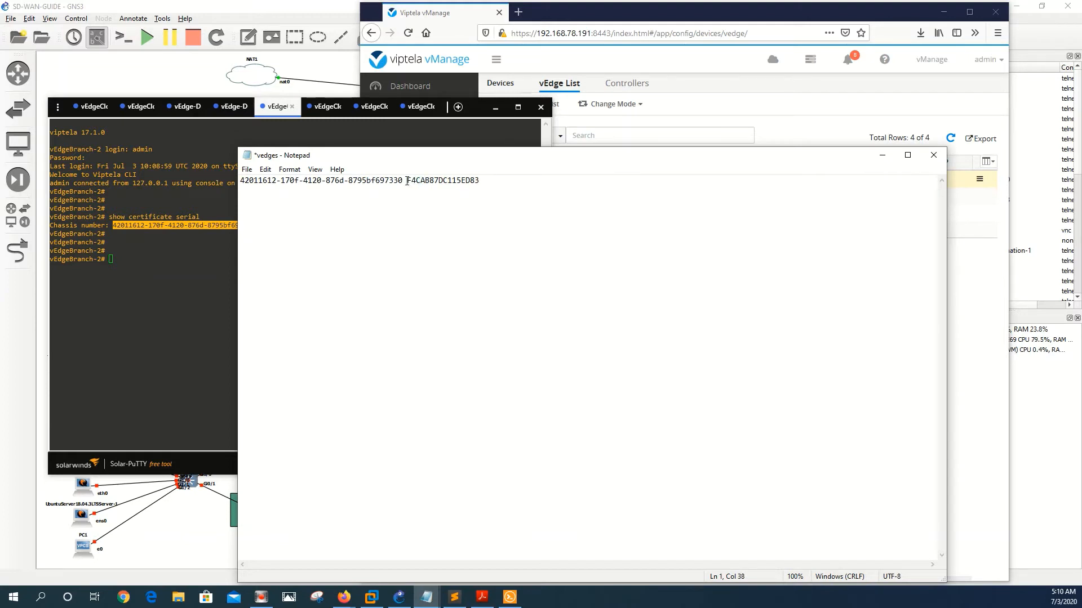
{"action": "key", "text": "BackSpace"}
{"action": "type", "text": ","}
{"action": "left_click_drag", "start_coordinate": [546, 148], "coordinate": [552, 271]}
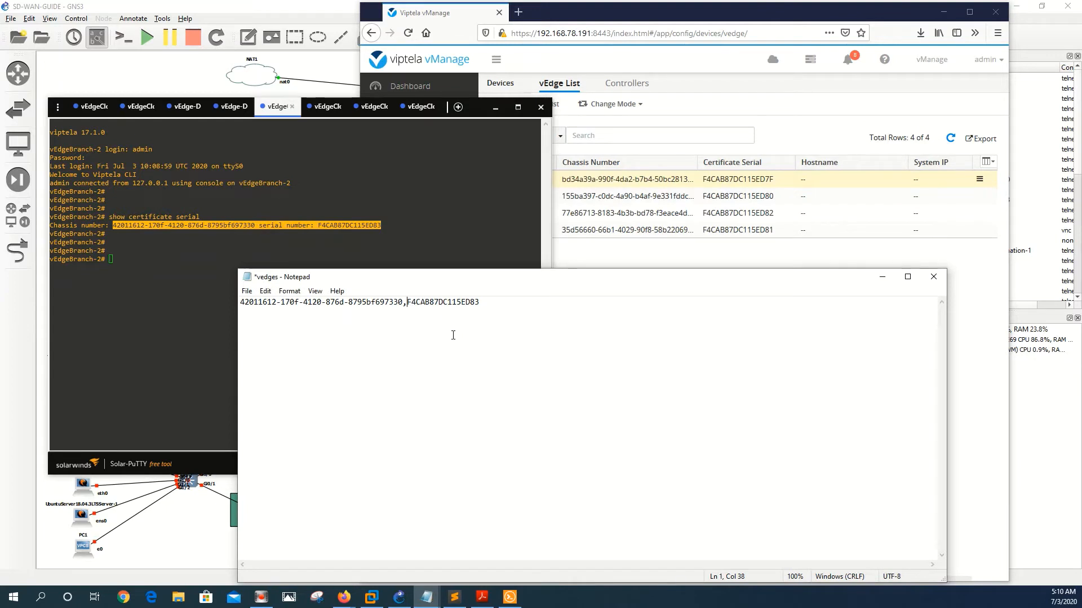
Step: Save vedges.csv, upload it to the vEdge List, confirm, and dismiss the success message
{"action": "left_click", "coordinate": [247, 291]}
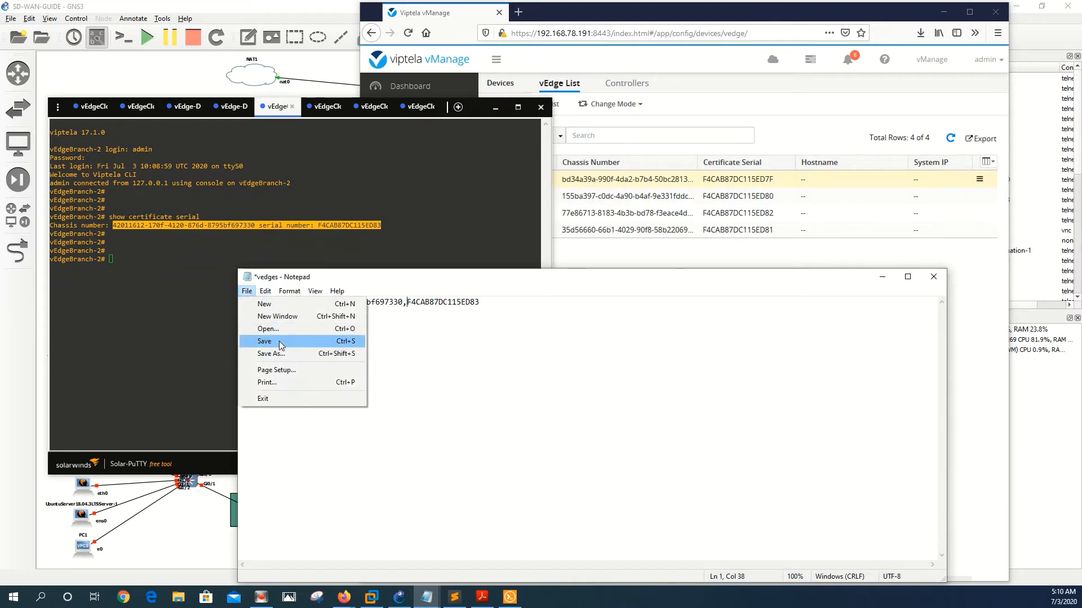
{"action": "left_click", "coordinate": [279, 341]}
{"action": "left_click", "coordinate": [586, 63]}
{"action": "left_click", "coordinate": [519, 105]}
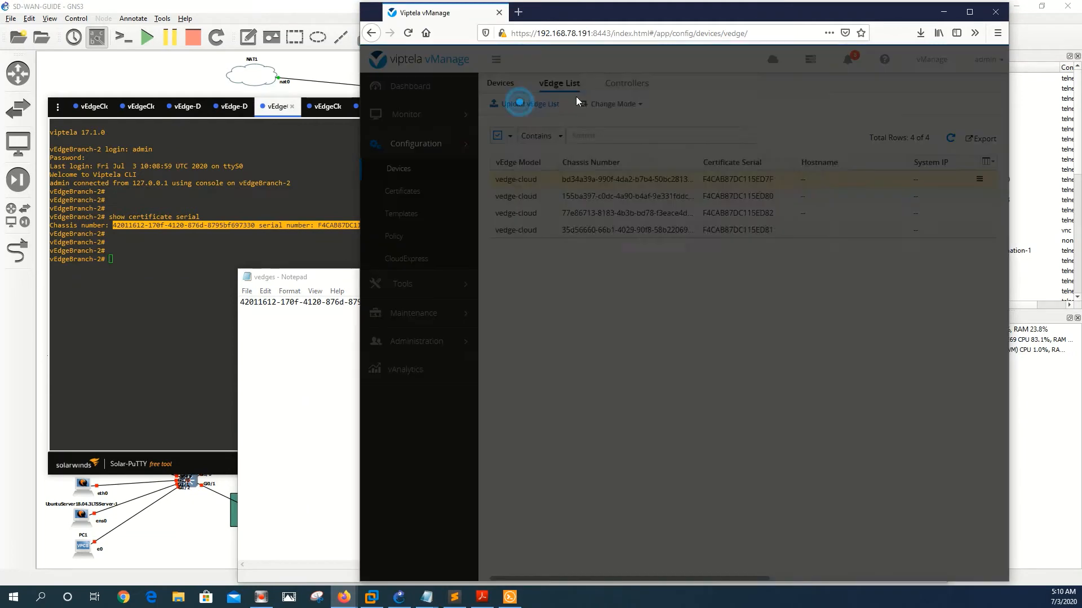
{"action": "left_click", "coordinate": [598, 150]}
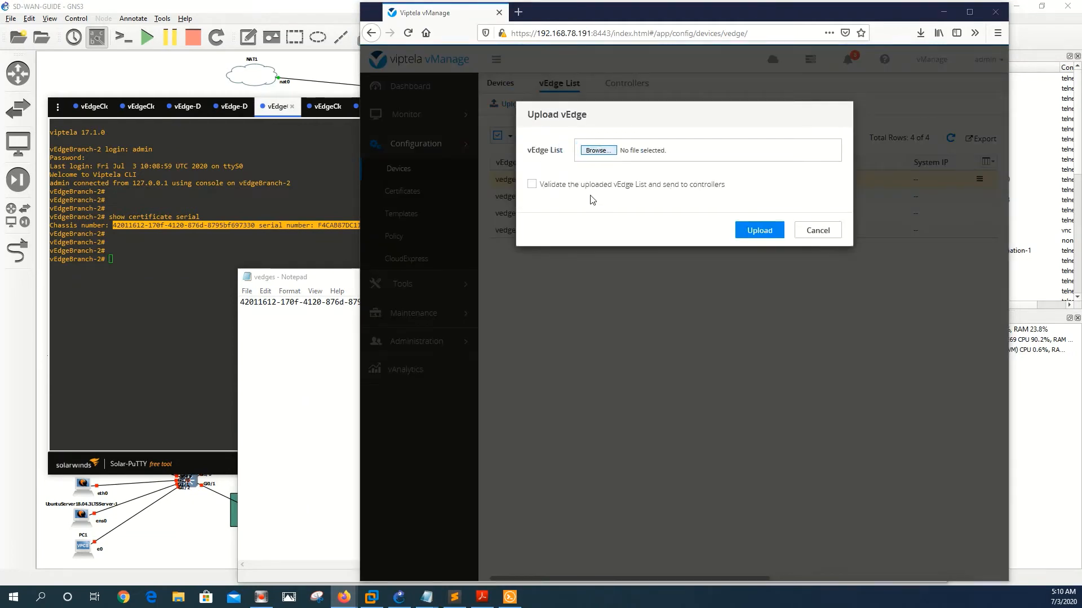
{"action": "double_click", "coordinate": [439, 143]}
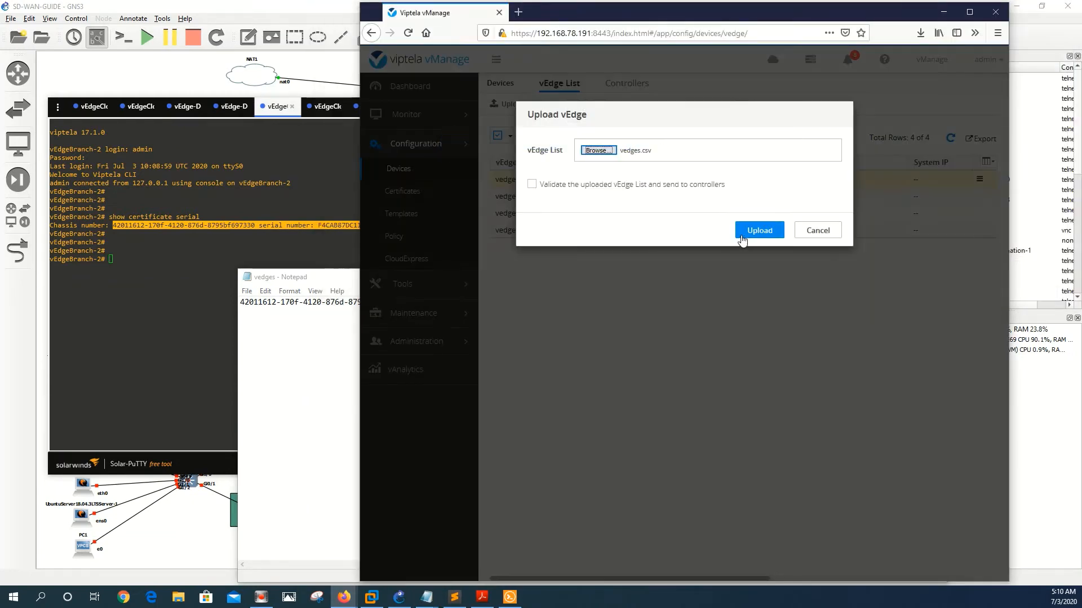
{"action": "left_click", "coordinate": [767, 230]}
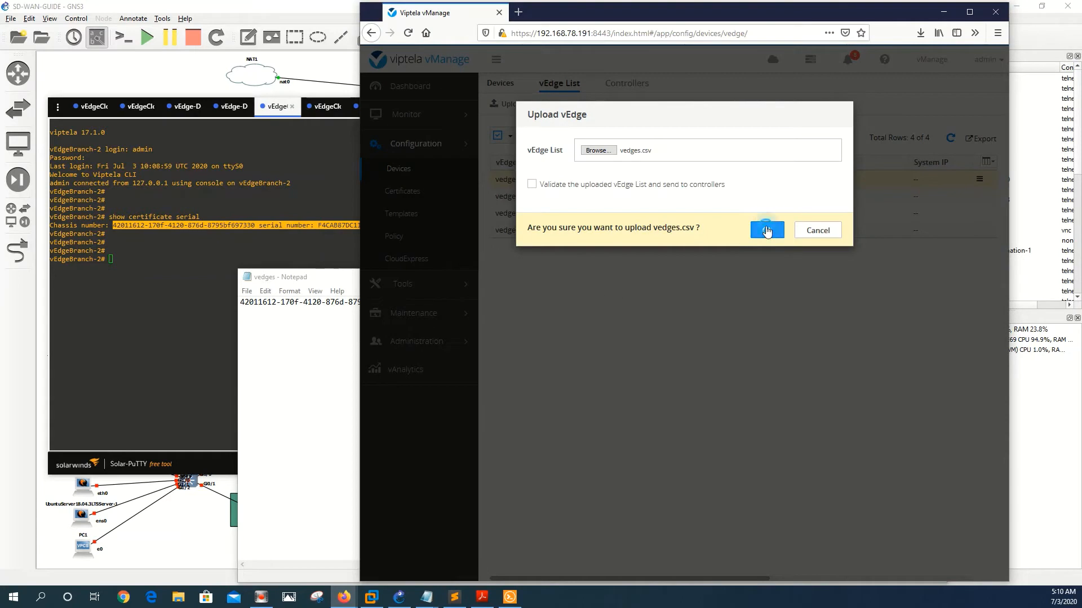
{"action": "left_click", "coordinate": [318, 106]}
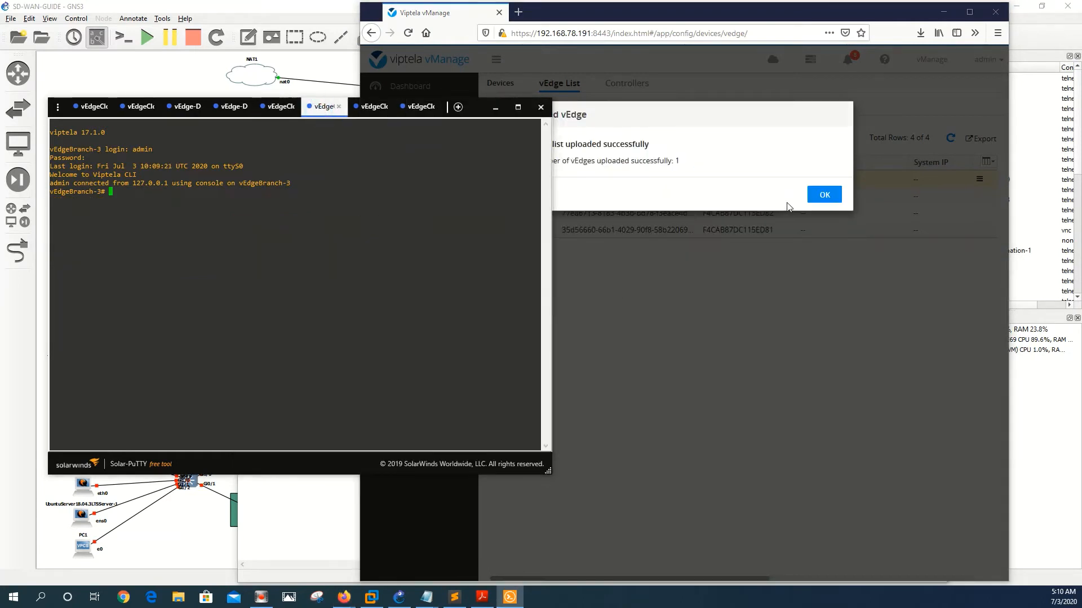
{"action": "left_click", "coordinate": [823, 195]}
{"action": "left_click", "coordinate": [334, 213]}
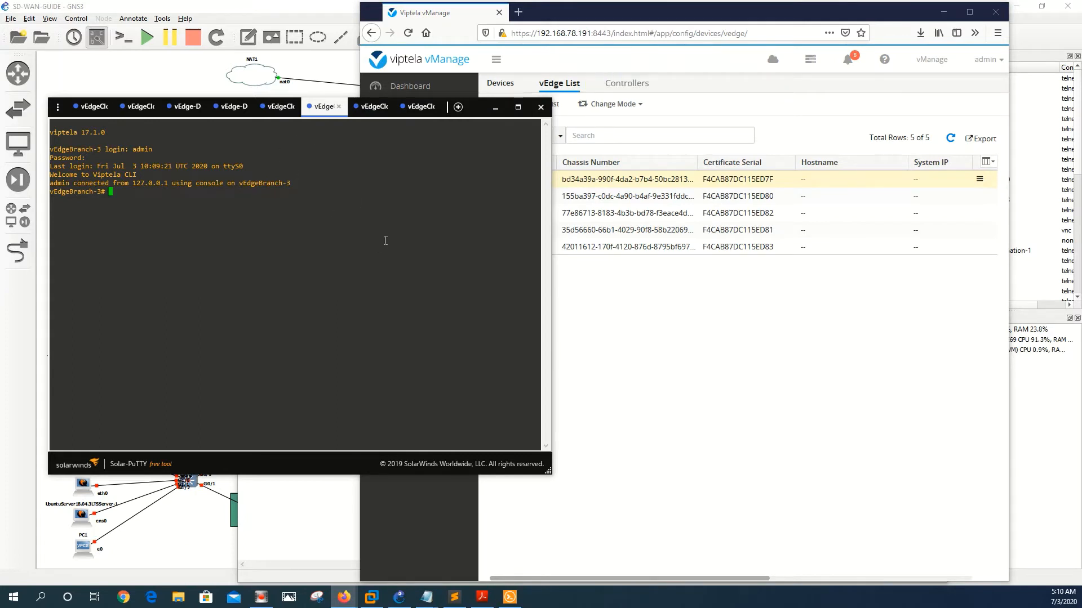
Step: Run 'show certificate serial' on vEdgeBranch-3 and copy the chassis and serial output
{"action": "key", "text": "Return"}
{"action": "key", "text": "Return"}
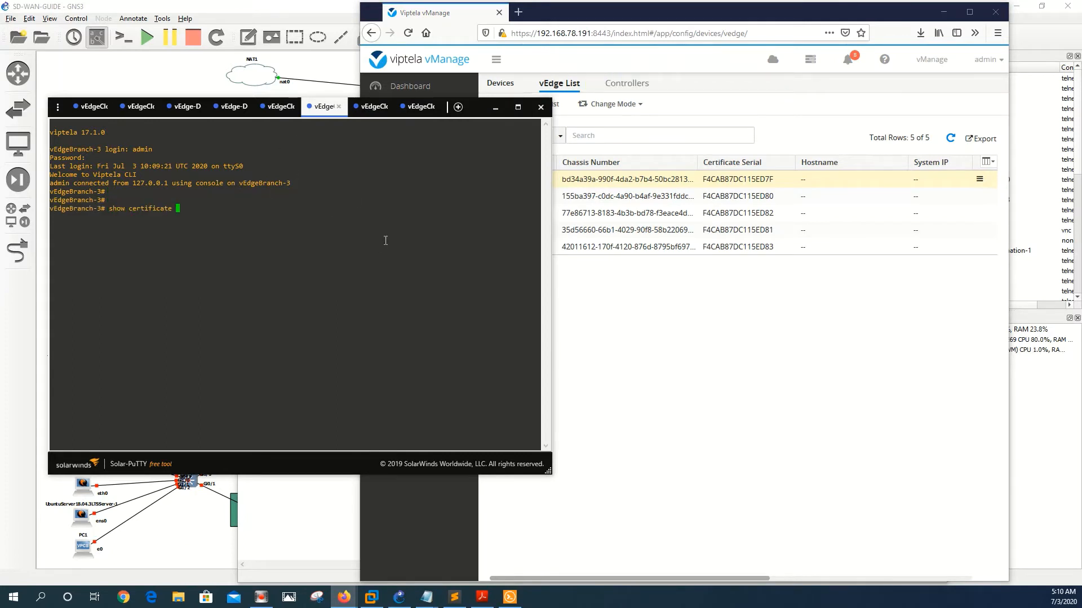
{"action": "key", "text": "Tab"}
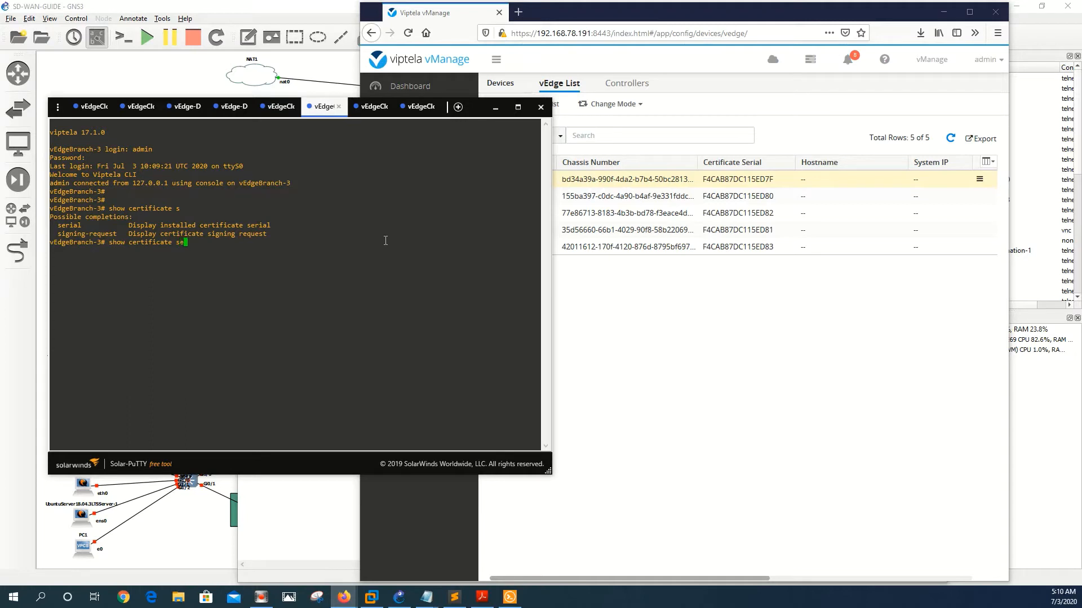
{"action": "key", "text": "Return"}
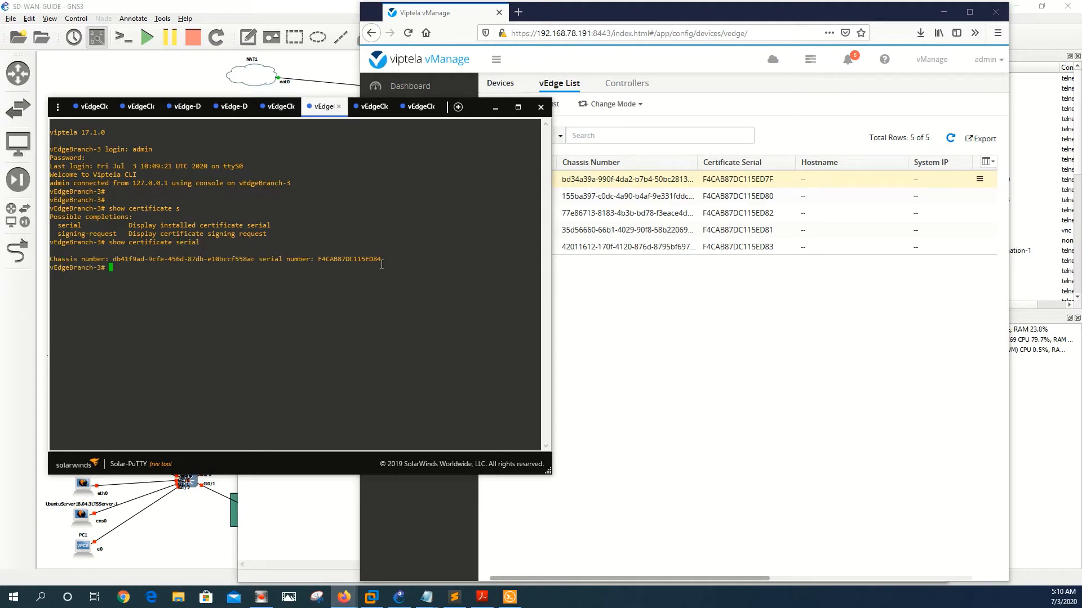
{"action": "left_click_drag", "start_coordinate": [381, 261], "coordinate": [113, 260]}
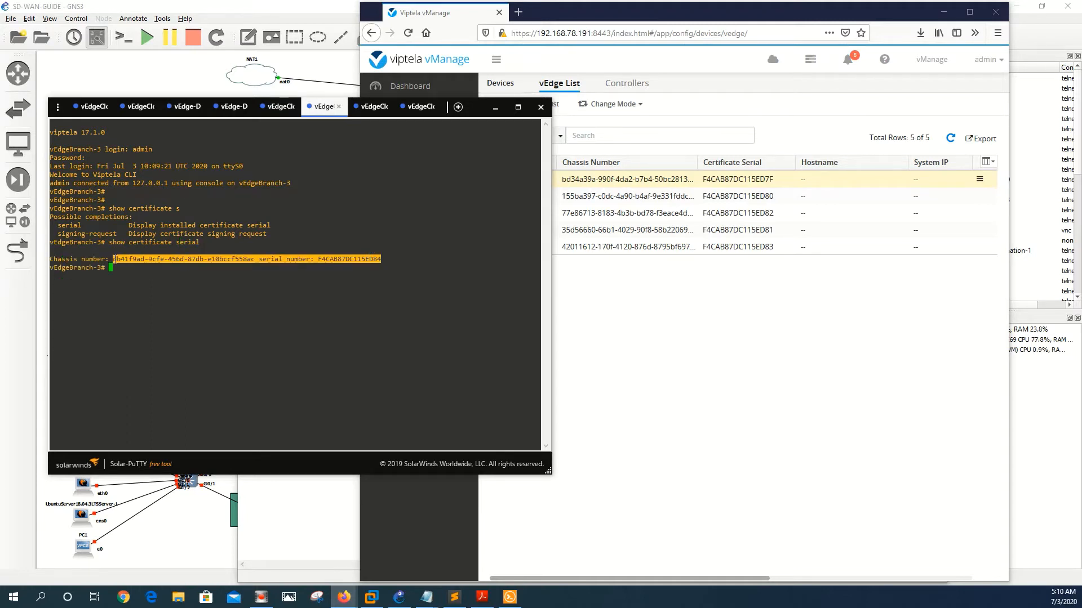
{"action": "key", "text": "ctrl+c"}
Step: Paste it over the vedges line, replace ' serial number: ' with a comma, and save
{"action": "mouse_move", "coordinate": [427, 601]}
{"action": "left_click", "coordinate": [514, 551]}
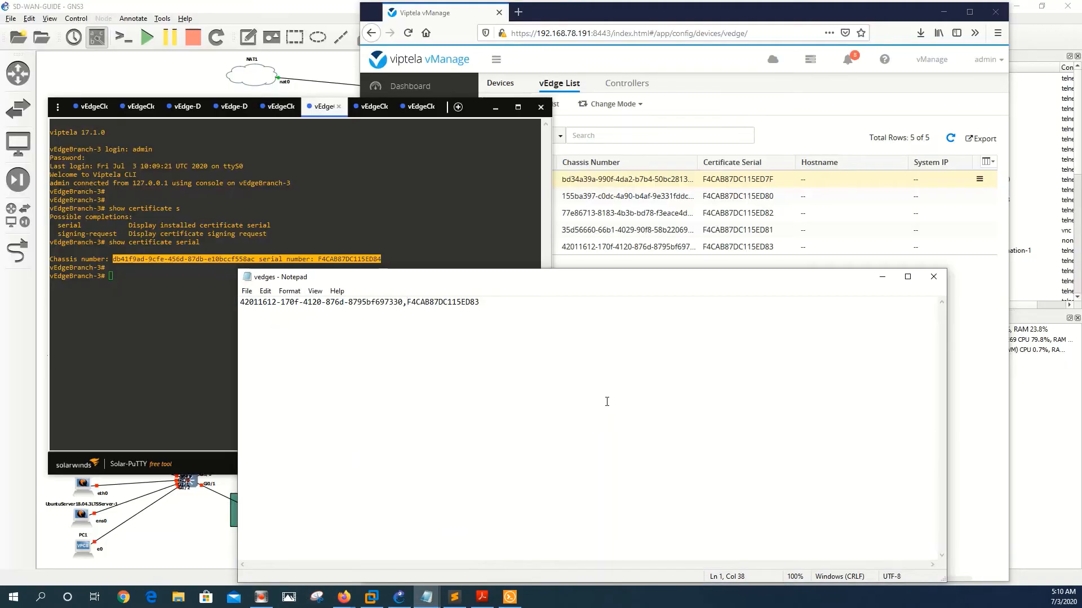
{"action": "key", "text": "ctrl+a"}
{"action": "key", "text": "BackSpace"}
{"action": "key", "text": "ctrl+v"}
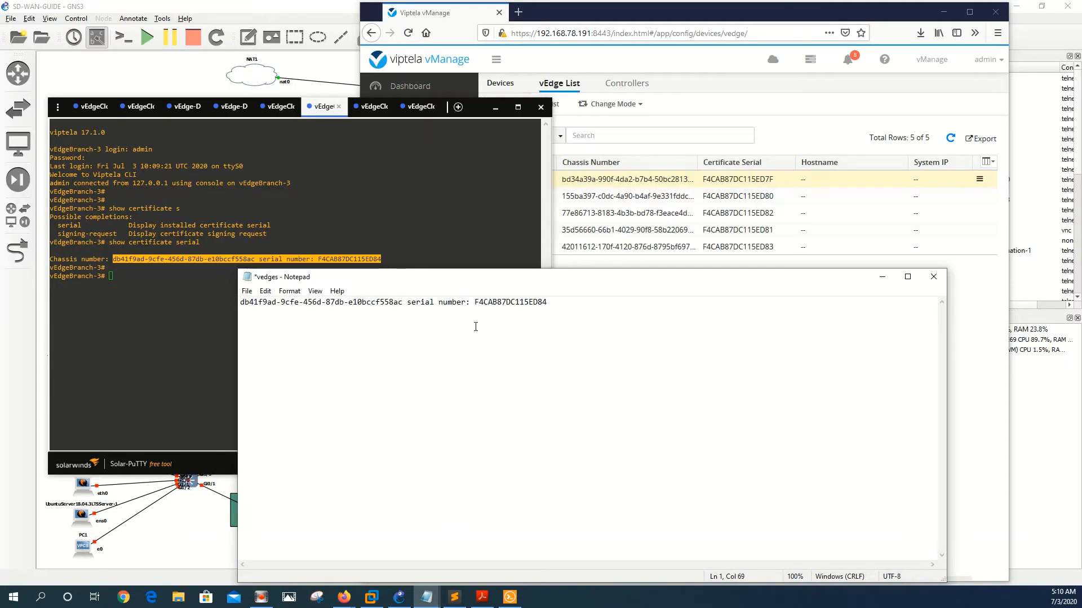
{"action": "left_click", "coordinate": [474, 303]}
{"action": "key", "text": "BackSpace"}
{"action": "key", "text": "BackSpace"}
{"action": "key", "text": "BackSpace"}
{"action": "key", "text": "BackSpace"}
{"action": "key", "text": "BackSpace"}
{"action": "key", "text": "BackSpace"}
{"action": "key", "text": "BackSpace"}
{"action": "key", "text": "BackSpace"}
{"action": "key", "text": "BackSpace"}
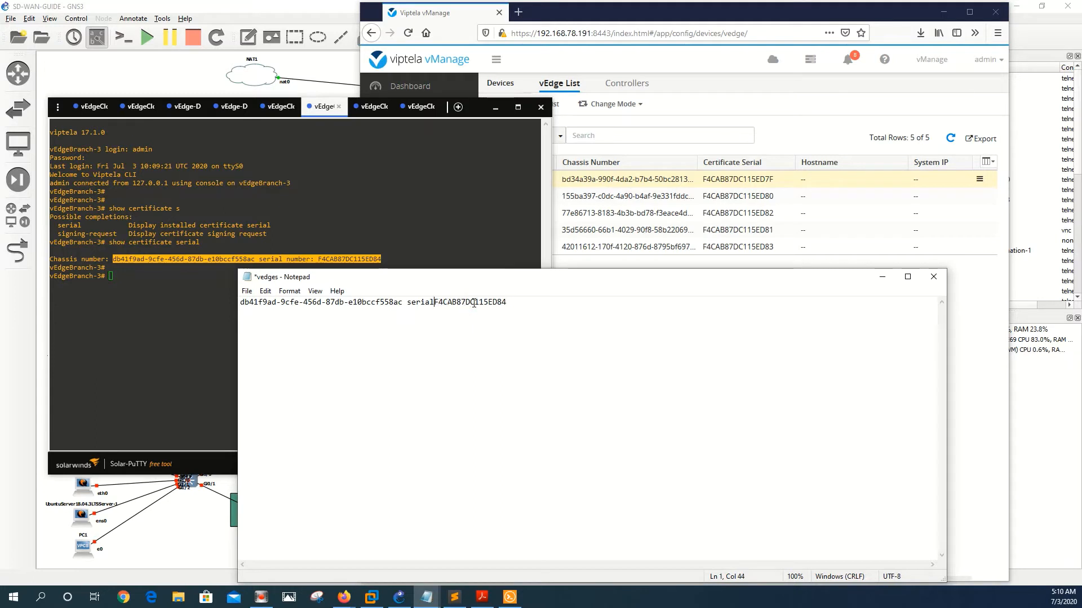
{"action": "key", "text": "BackSpace"}
{"action": "key", "text": "BackSpace"}
{"action": "key", "text": "BackSpace"}
{"action": "key", "text": "BackSpace"}
{"action": "key", "text": "BackSpace"}
{"action": "key", "text": "BackSpace"}
{"action": "key", "text": "BackSpace"}
{"action": "type", "text": ","}
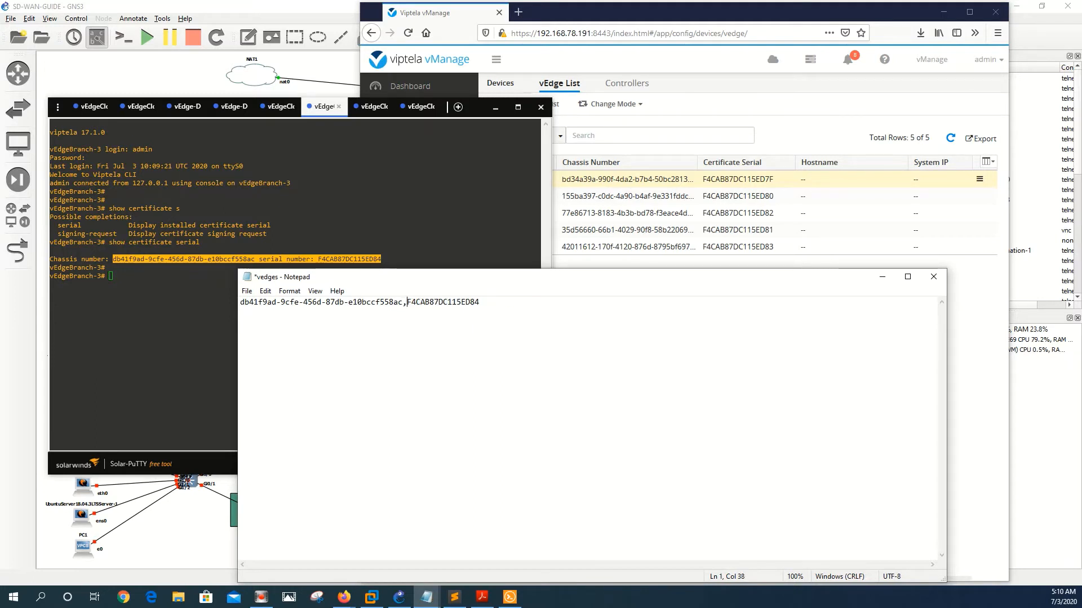
{"action": "left_click", "coordinate": [247, 292]}
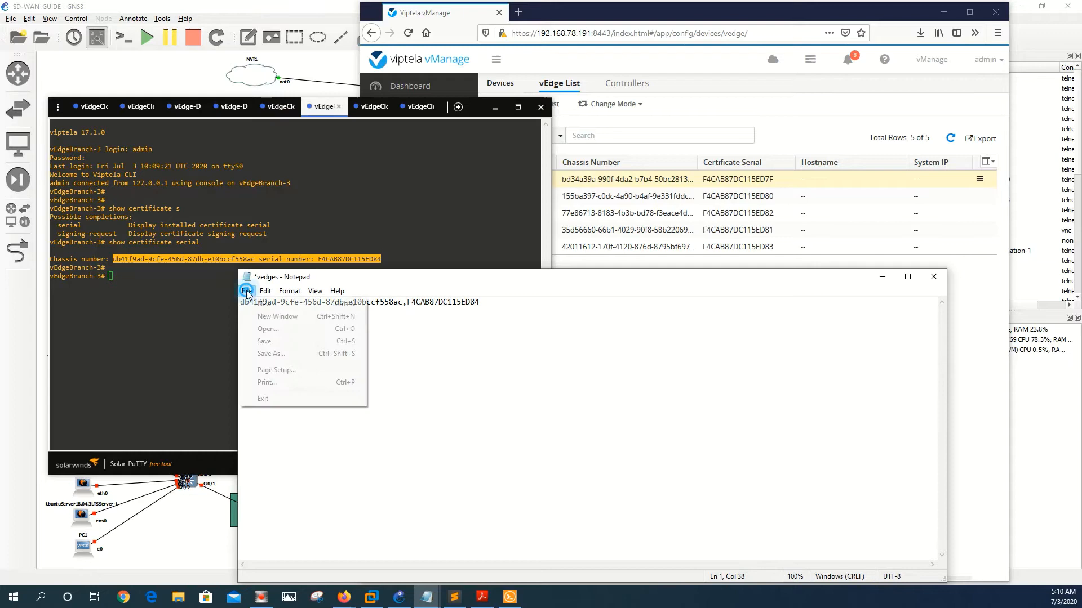
{"action": "left_click", "coordinate": [265, 343]}
{"action": "left_click", "coordinate": [586, 56]}
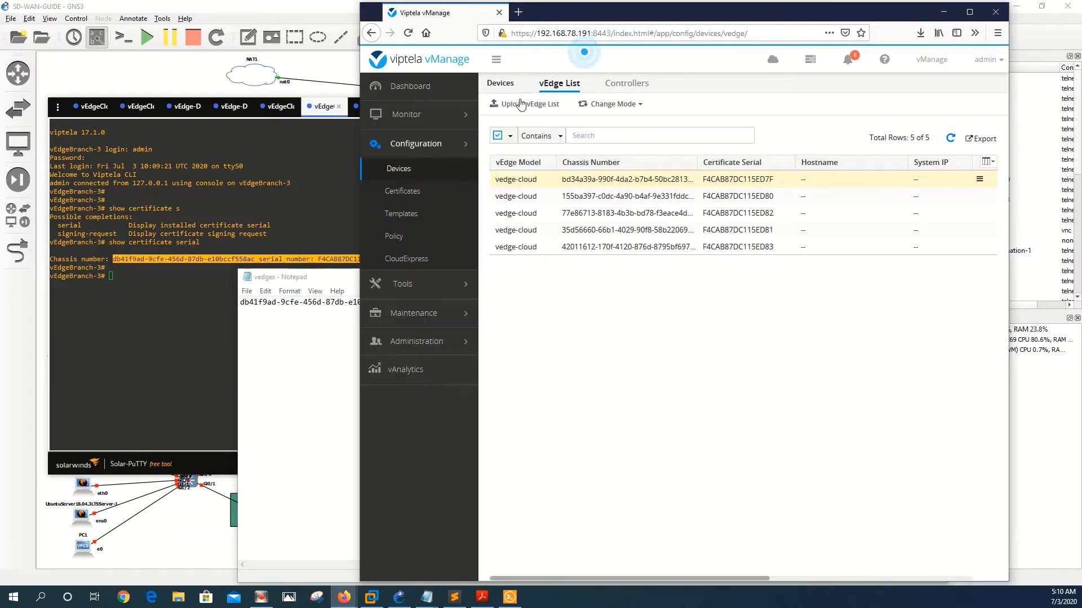
Step: Upload vedges.csv to add serial F4CAB87DC115ED84, confirming and dismissing the success message
{"action": "left_click", "coordinate": [518, 102]}
{"action": "left_click", "coordinate": [613, 151]}
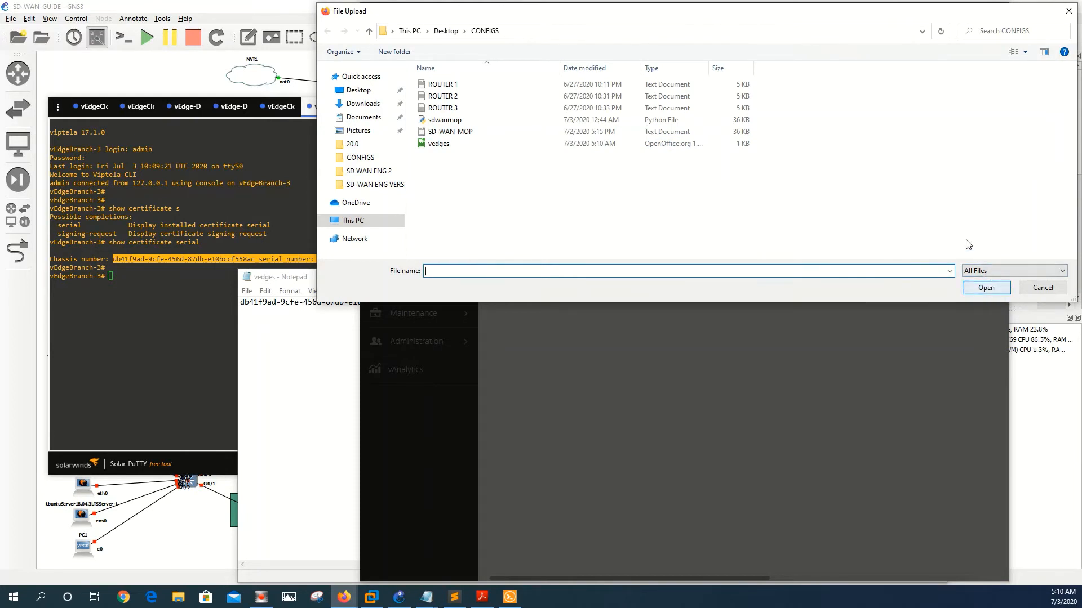
{"action": "double_click", "coordinate": [439, 143]}
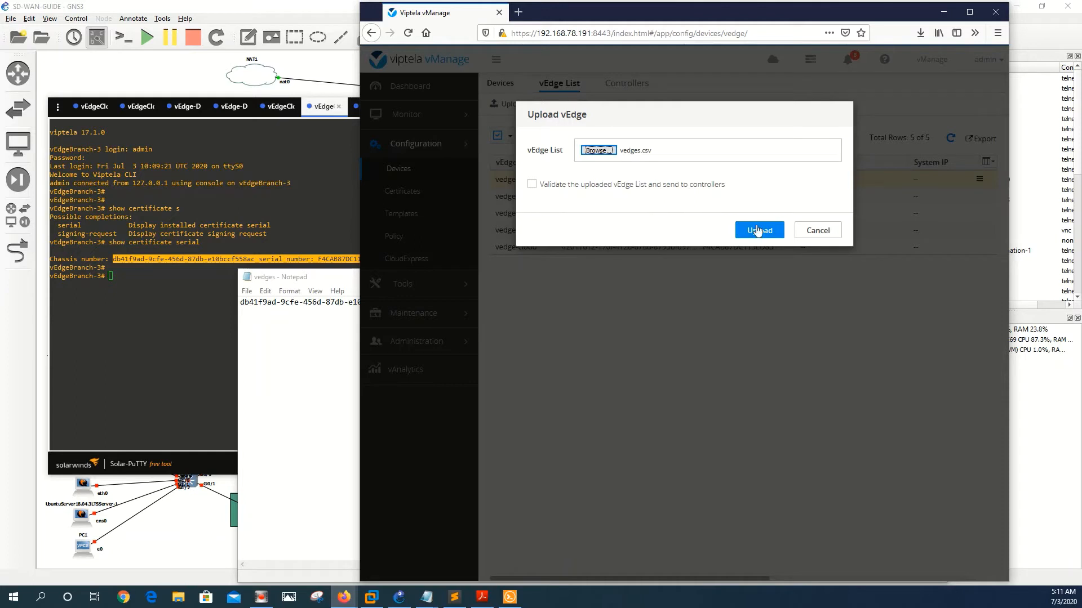
{"action": "left_click", "coordinate": [758, 231]}
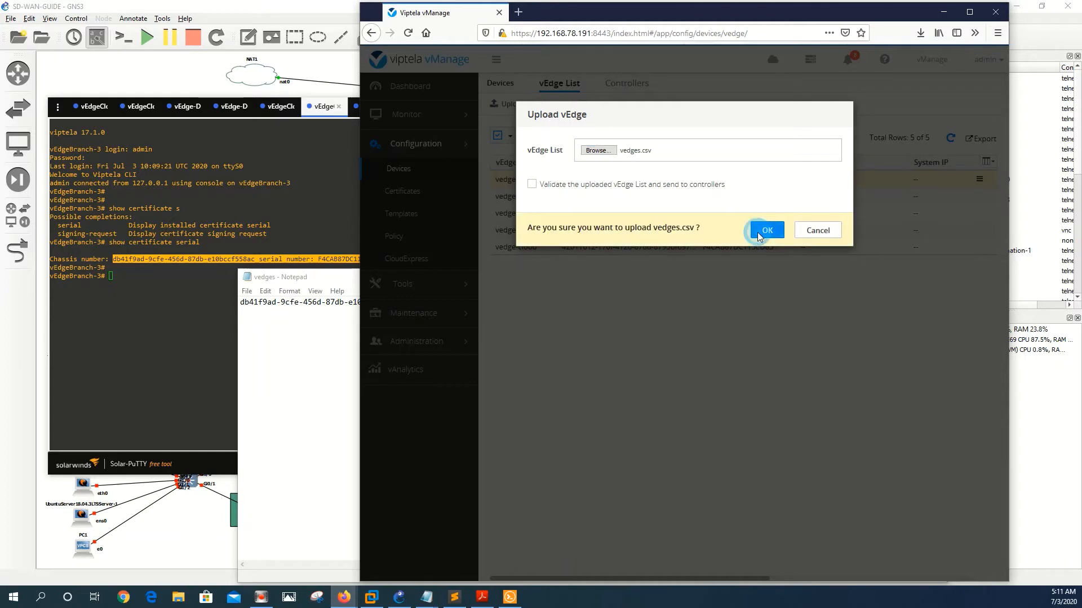
{"action": "left_click", "coordinate": [757, 232]}
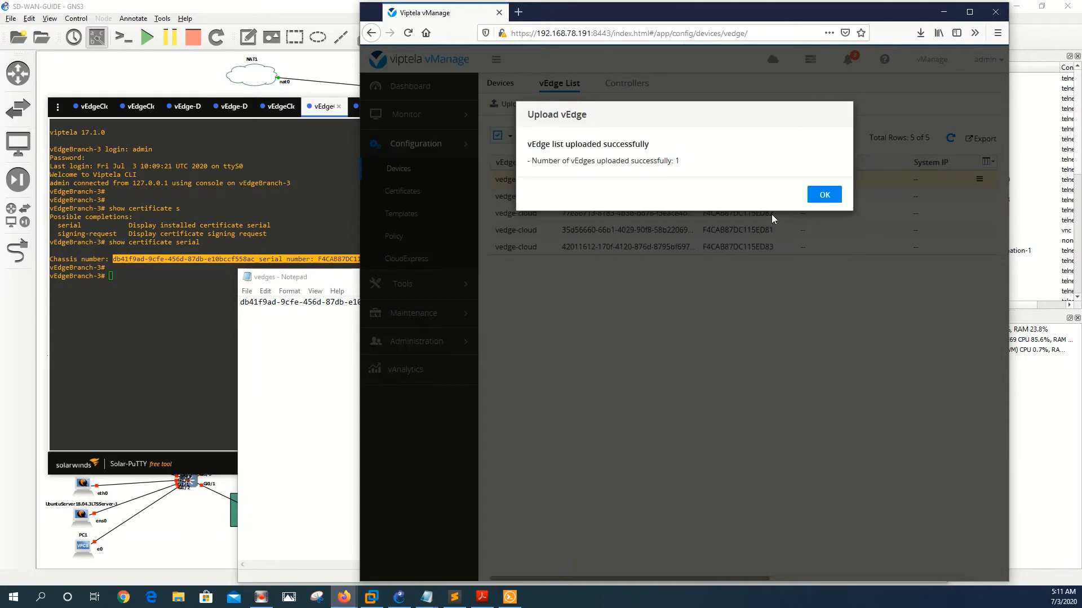
{"action": "left_click", "coordinate": [820, 204]}
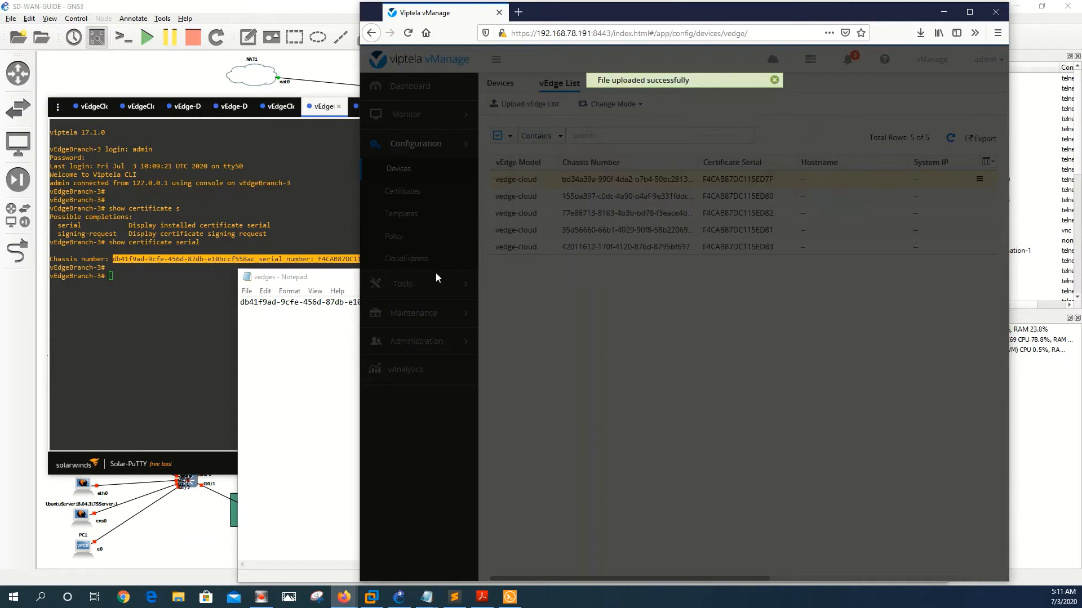
{"action": "left_click", "coordinate": [328, 225]}
{"action": "left_click", "coordinate": [371, 119]}
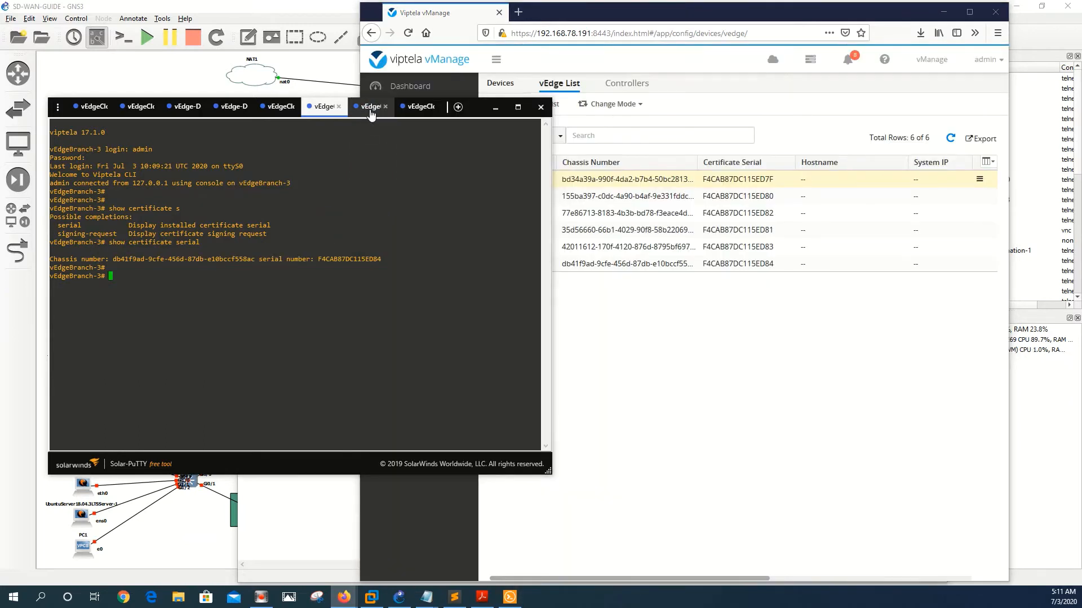
Step: Run 'show certificate serial' on vEdgeBranch-4-1 and select its chassis and serial output
{"action": "key", "text": "Return"}
{"action": "type", "text": "show"}
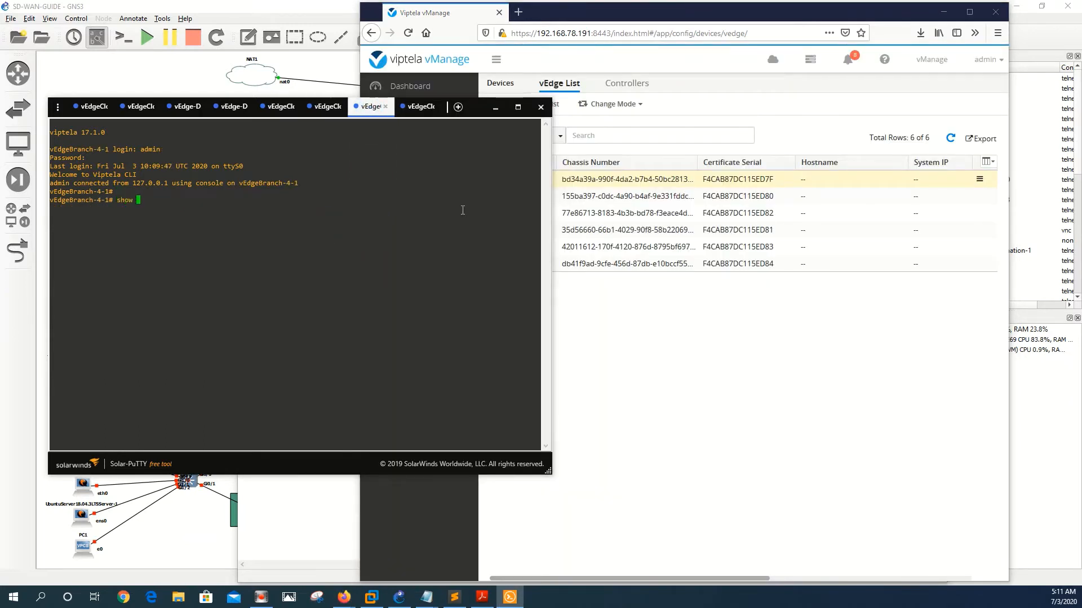
{"action": "type", "text": " certificate serial"}
{"action": "key", "text": "Return"}
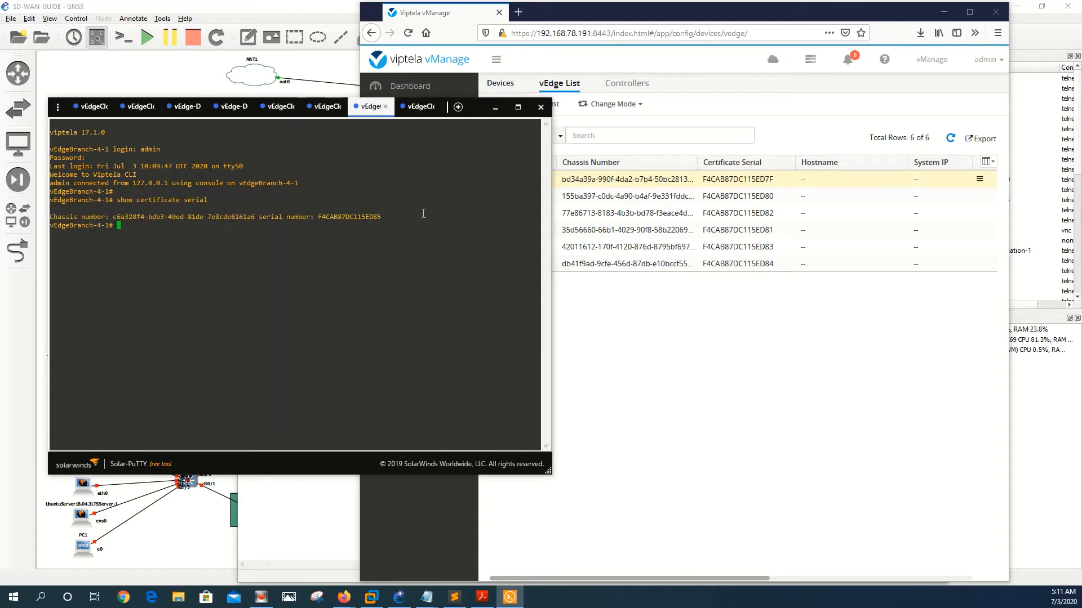
{"action": "left_click_drag", "start_coordinate": [381, 216], "coordinate": [133, 214]}
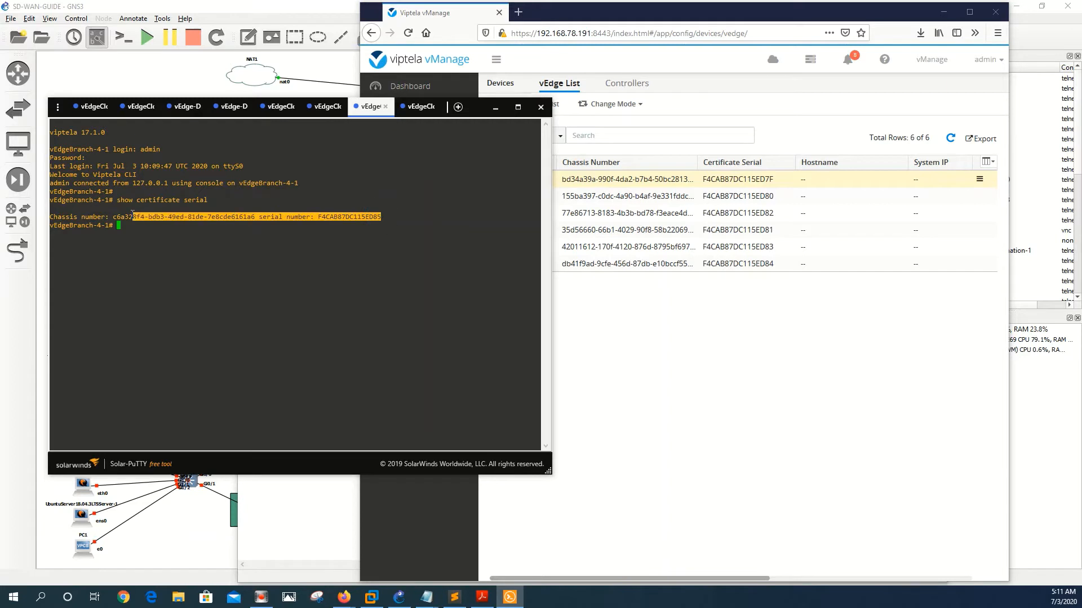
{"action": "key", "text": "Return"}
Step: Paste it over the vedges line, replace ' serial number: ' with a comma, and save
{"action": "mouse_move", "coordinate": [425, 602]}
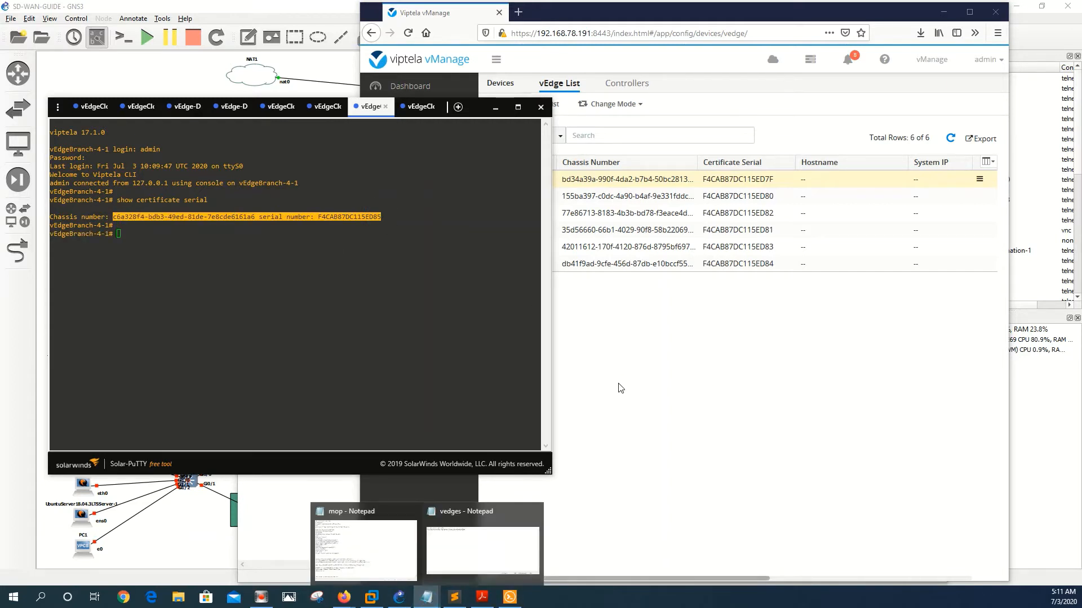
{"action": "left_click", "coordinate": [500, 548]}
{"action": "key", "text": "ctrl+a"}
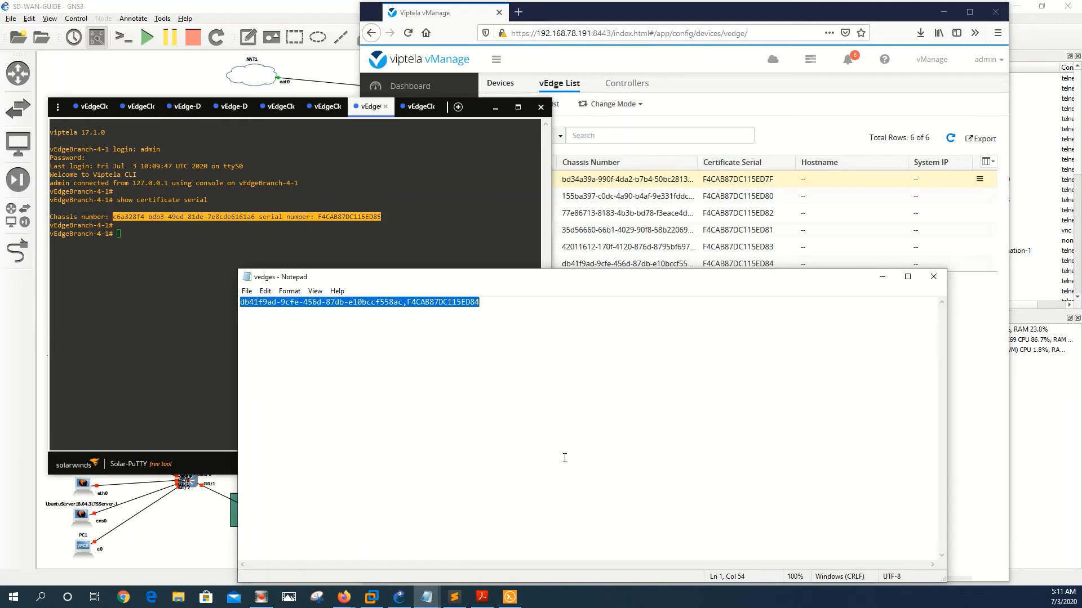
{"action": "key", "text": "BackSpace"}
{"action": "key", "text": "ctrl+v"}
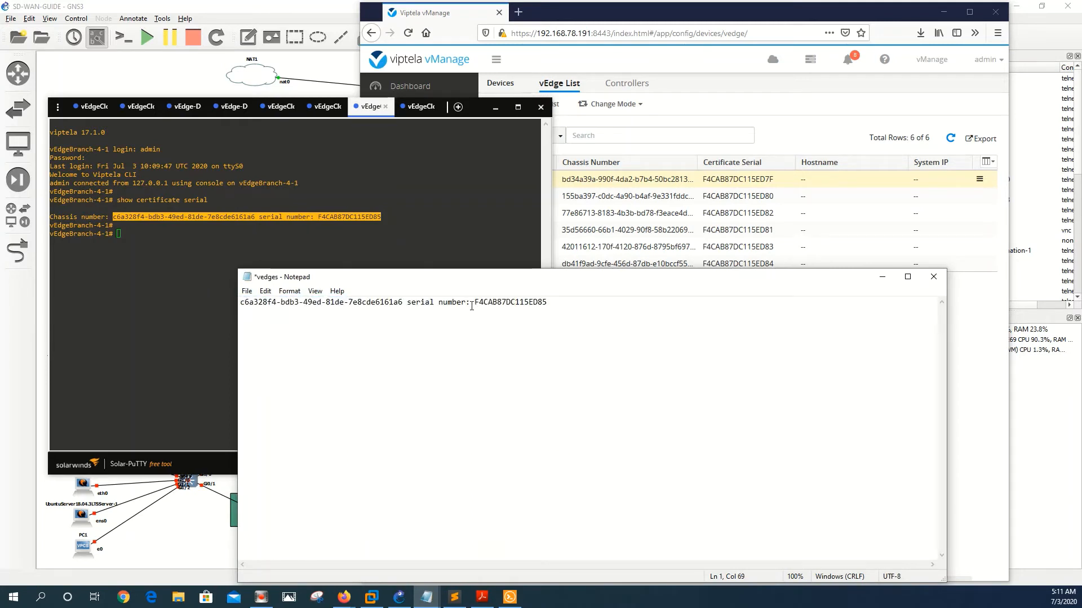
{"action": "left_click", "coordinate": [472, 304]}
{"action": "key", "text": "BackSpace"}
{"action": "key", "text": "BackSpace"}
{"action": "key", "text": "BackSpace"}
{"action": "key", "text": "BackSpace"}
{"action": "key", "text": "BackSpace"}
{"action": "key", "text": "BackSpace"}
{"action": "key", "text": "BackSpace"}
{"action": "key", "text": "BackSpace"}
{"action": "key", "text": "BackSpace"}
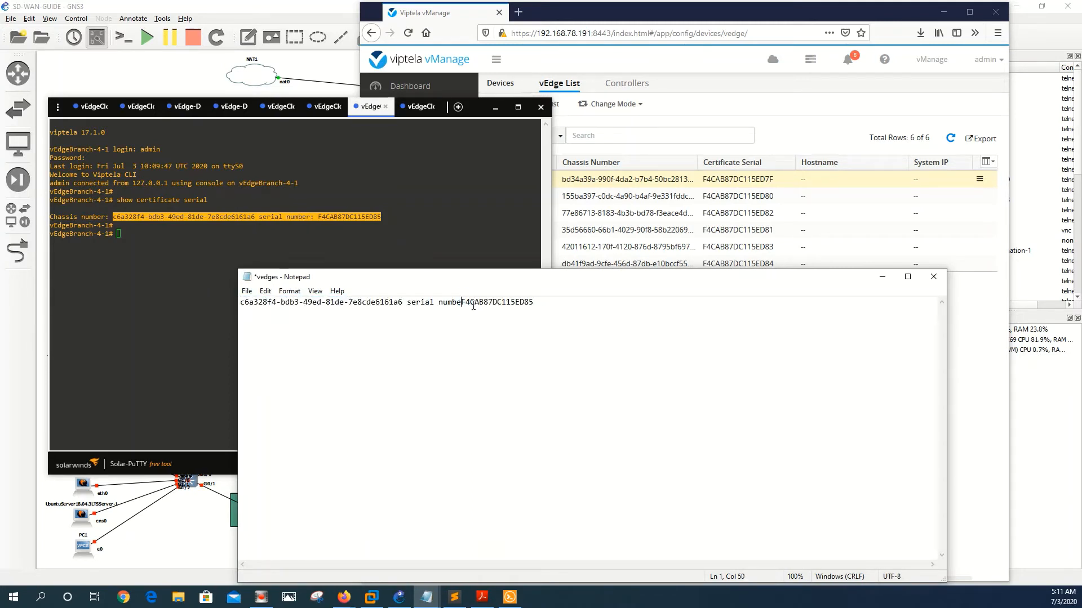
{"action": "key", "text": "BackSpace"}
{"action": "key", "text": "BackSpace"}
{"action": "key", "text": "BackSpace"}
{"action": "key", "text": "BackSpace"}
{"action": "key", "text": "BackSpace"}
{"action": "key", "text": "BackSpace"}
{"action": "key", "text": "BackSpace"}
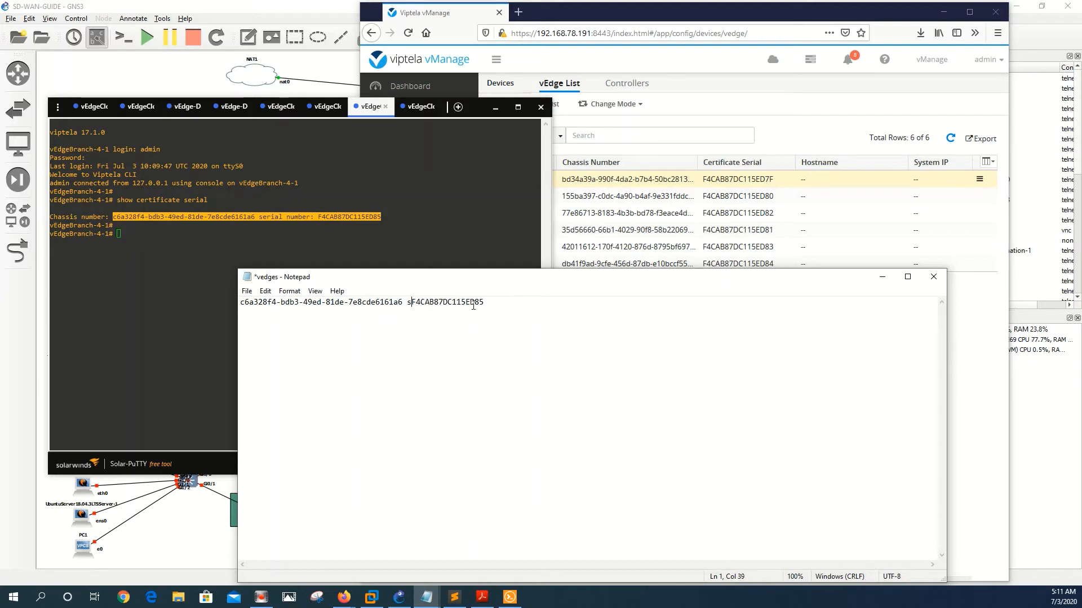
{"action": "type", "text": ","}
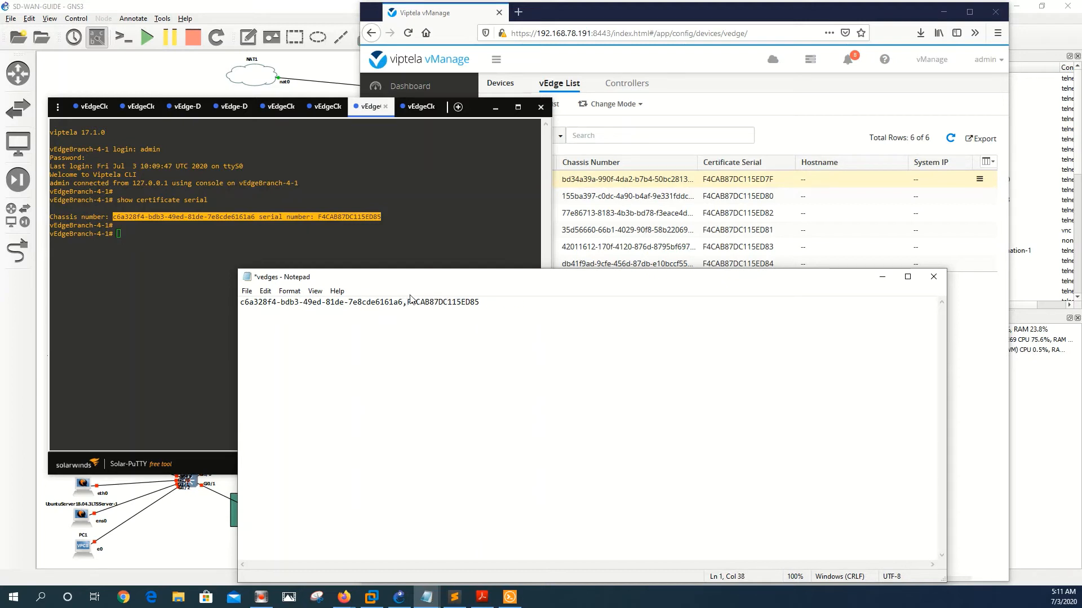
{"action": "left_click", "coordinate": [246, 291]}
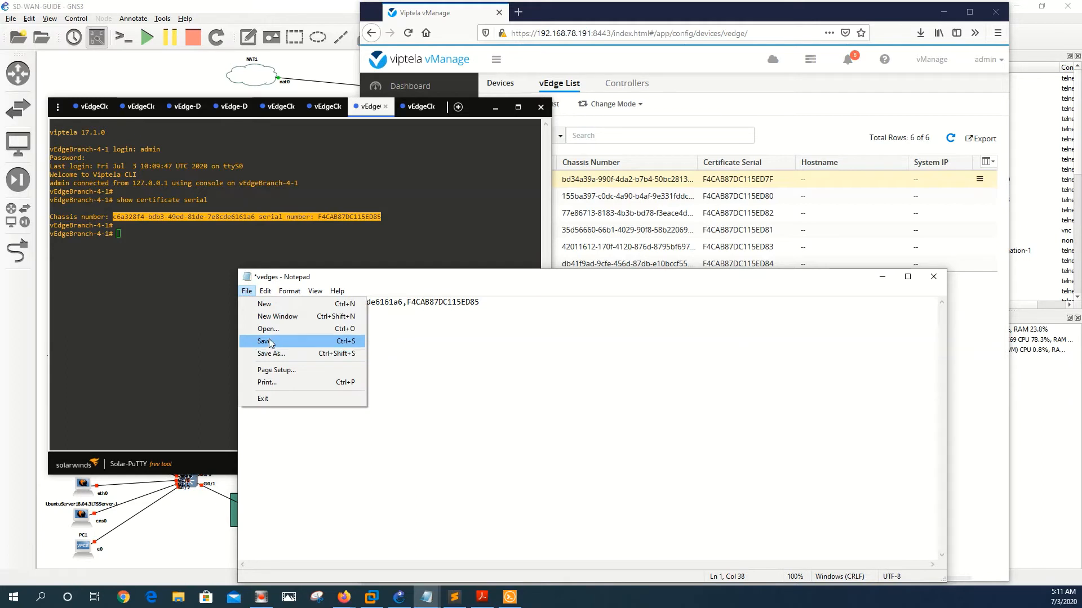
{"action": "left_click", "coordinate": [270, 342]}
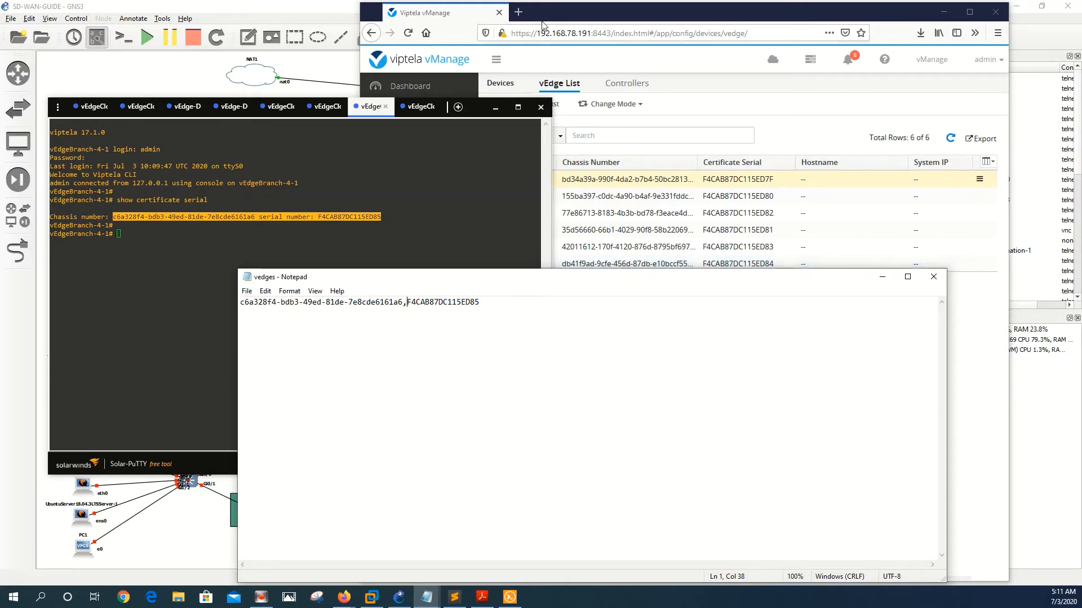
{"action": "left_click", "coordinate": [579, 16]}
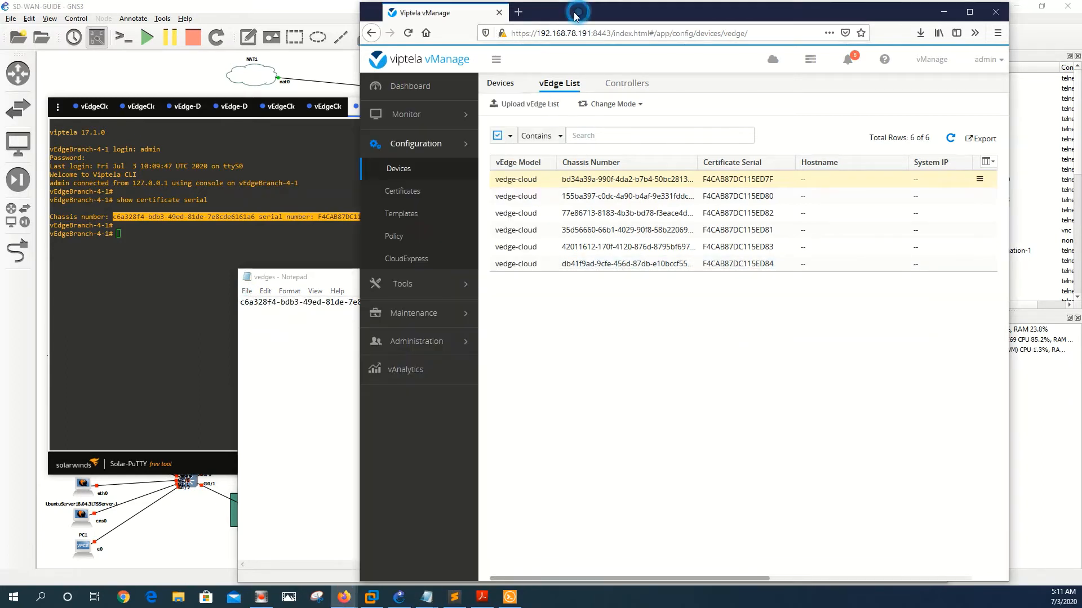
Step: Upload CONFIGS\vedges.csv to add serial F4CAB87DC115ED85, confirming and dismissing the success message
{"action": "left_click", "coordinate": [527, 106]}
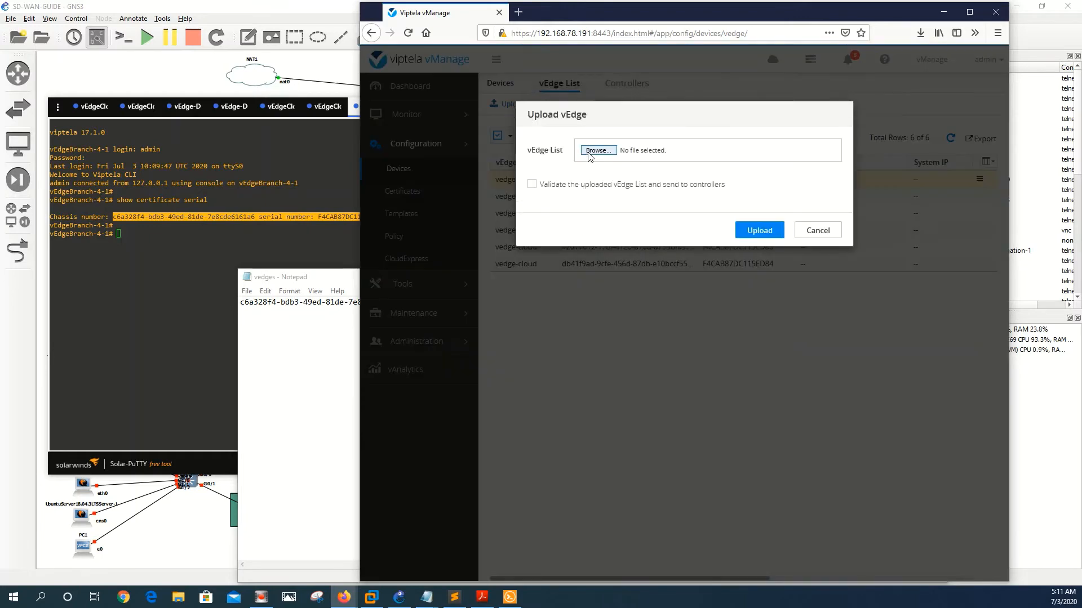
{"action": "left_click", "coordinate": [598, 150]}
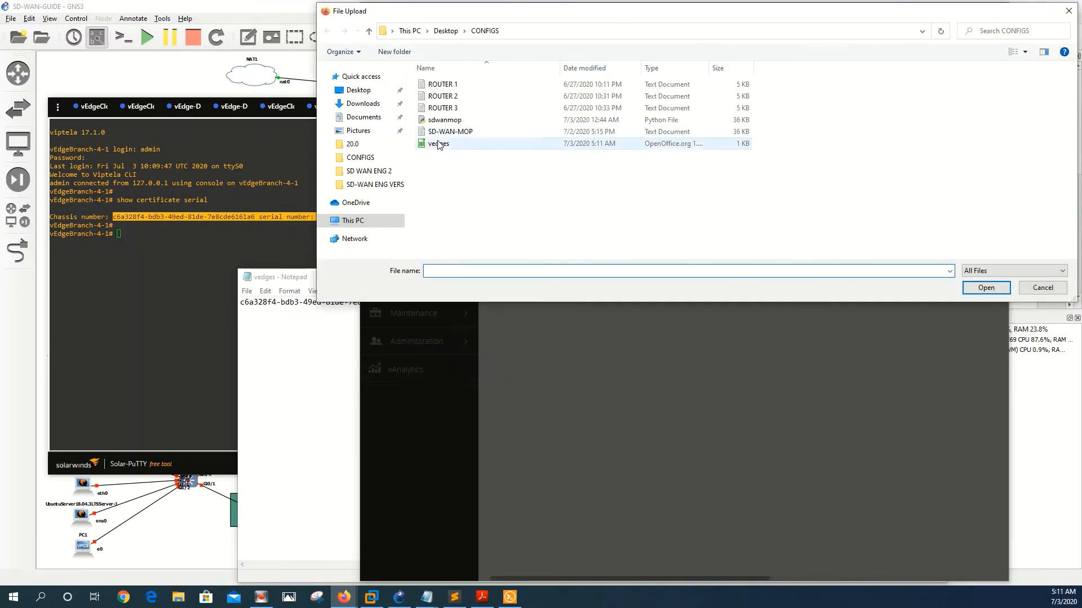
{"action": "left_click", "coordinate": [439, 144]}
{"action": "double_click", "coordinate": [439, 144]}
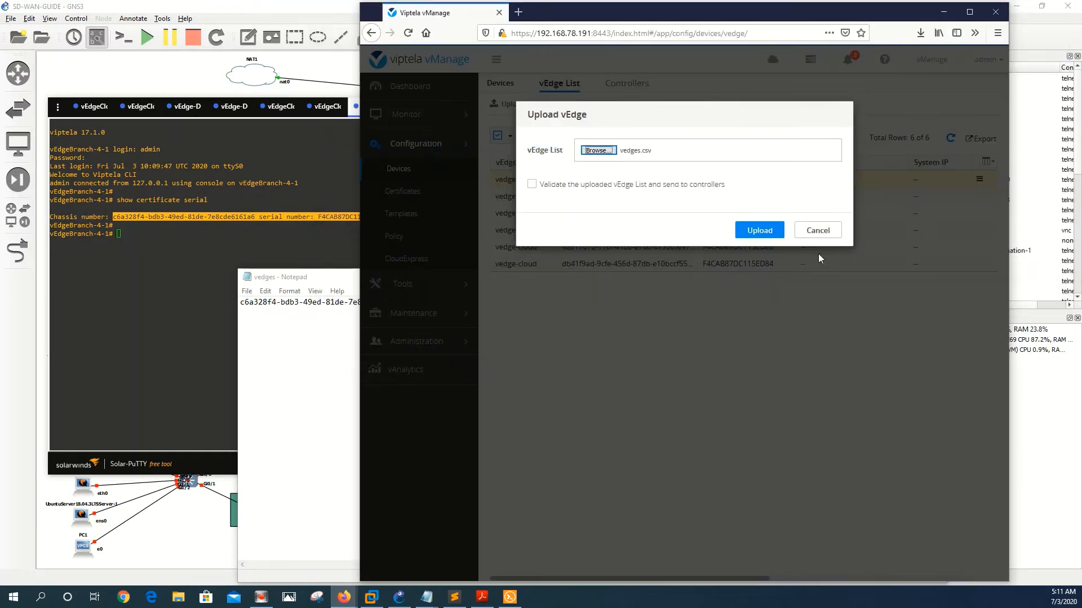
{"action": "left_click", "coordinate": [761, 230]}
{"action": "left_click", "coordinate": [763, 234]}
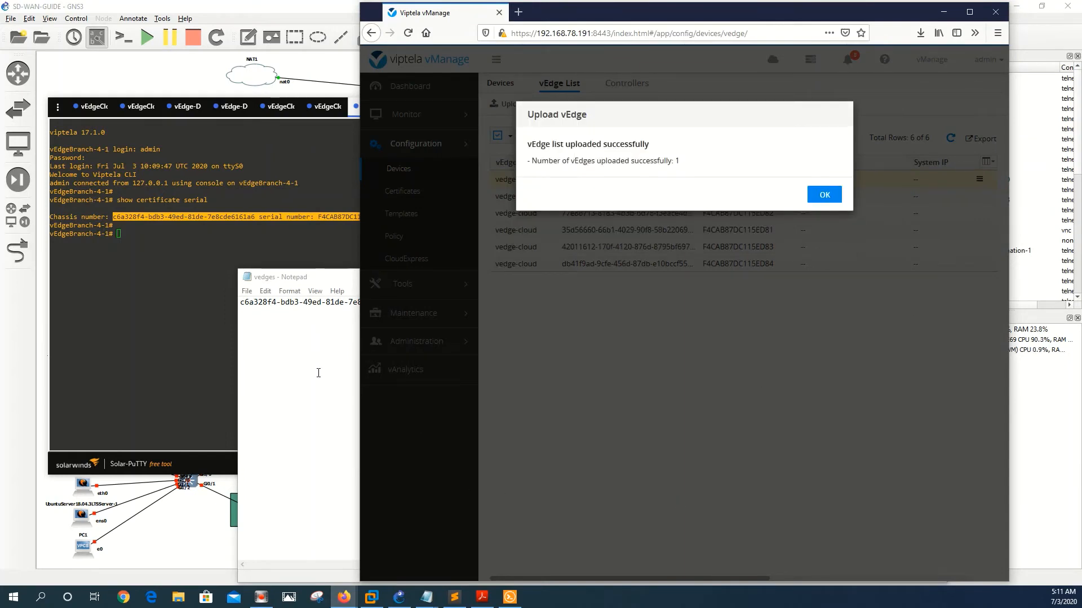
{"action": "left_click", "coordinate": [86, 313]}
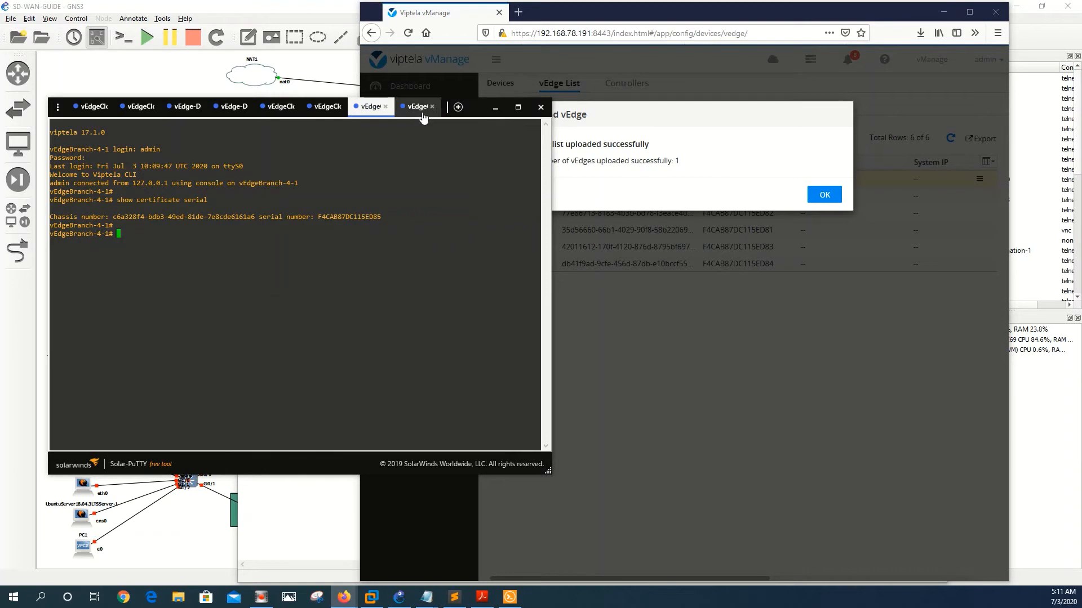
{"action": "left_click", "coordinate": [825, 195]}
{"action": "left_click", "coordinate": [193, 271]}
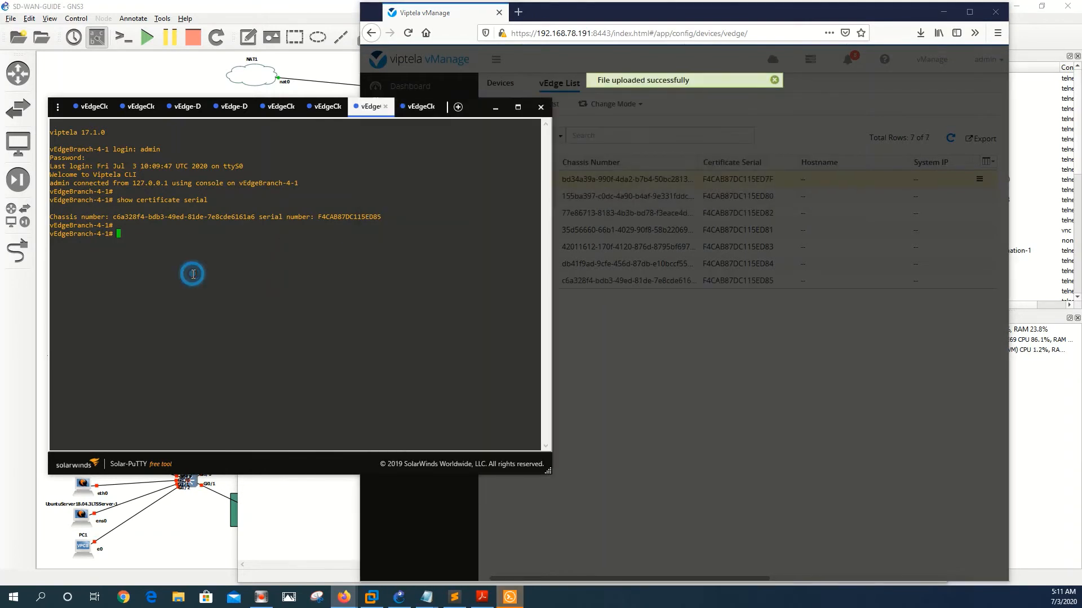
Step: On vEdgeBranch-4-2, run 'show certificate serial' and copy the chassis and serial F4CAB87DC115ED86 output
{"action": "left_click", "coordinate": [422, 107]}
{"action": "key", "text": "Return"}
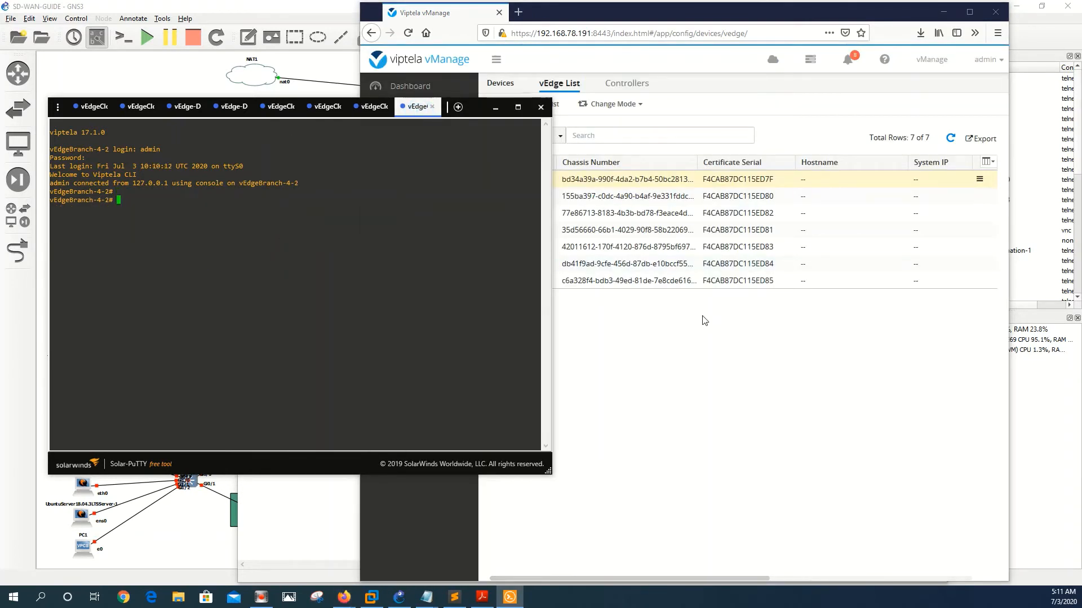
{"action": "key", "text": "Return"}
{"action": "type", "text": "show certificate "}
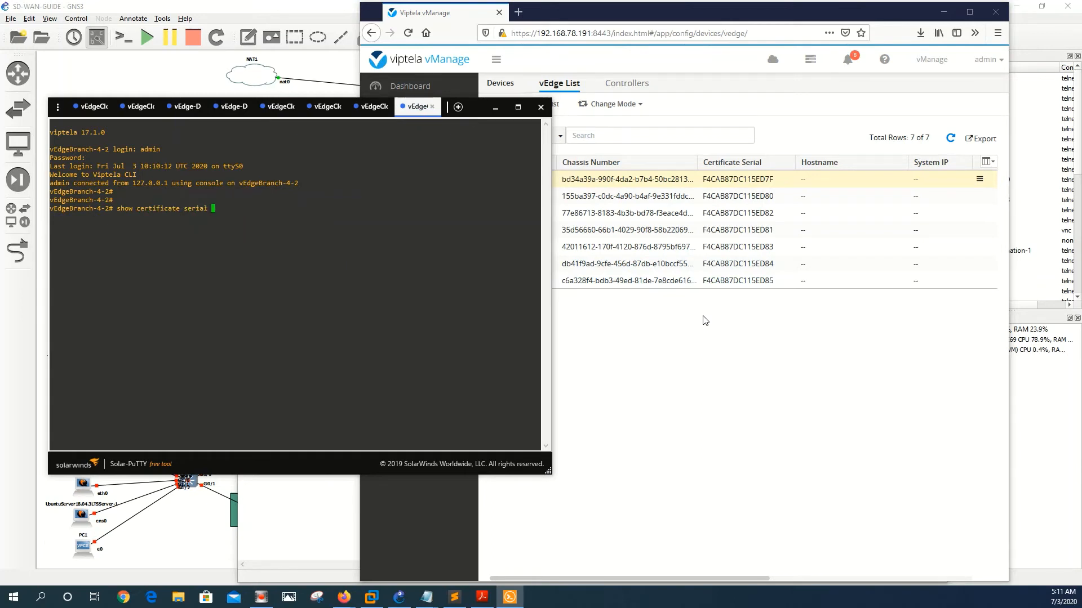
{"action": "type", "text": "serial"}
{"action": "key", "text": "Return"}
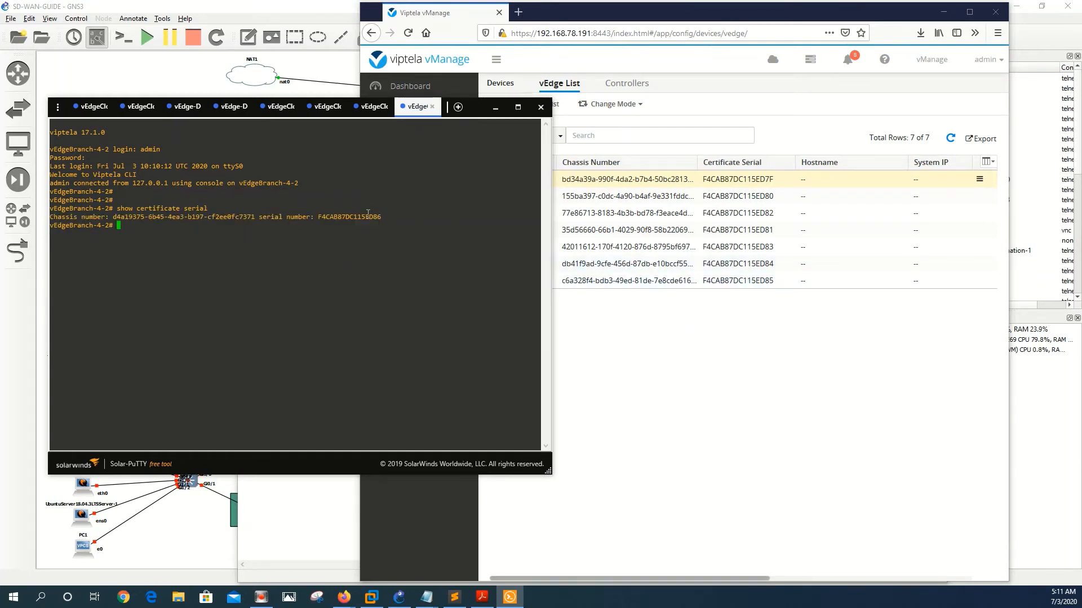
{"action": "left_click_drag", "start_coordinate": [382, 217], "coordinate": [114, 217]}
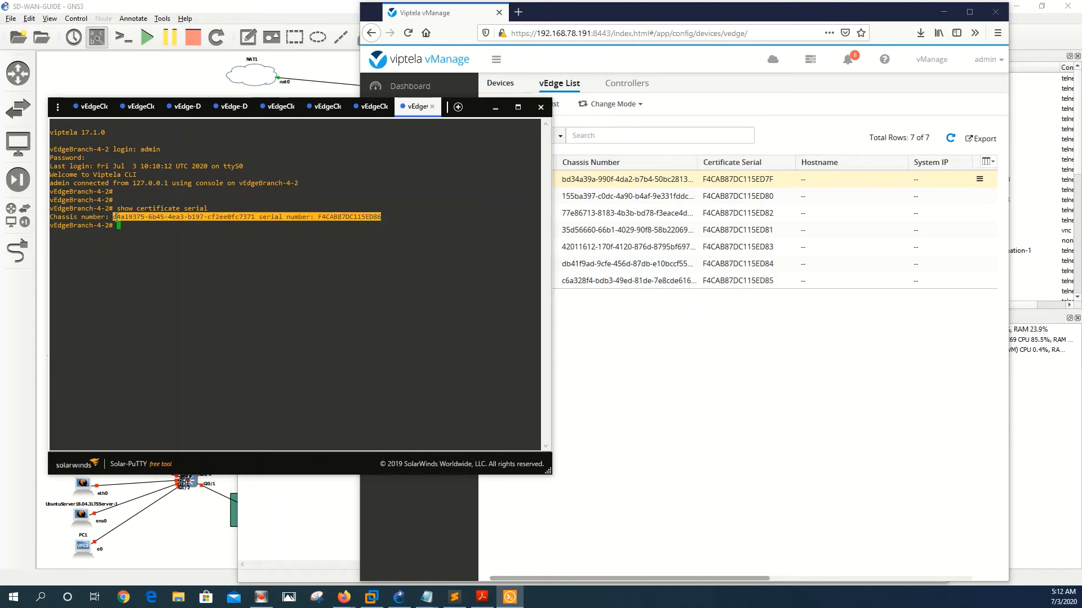
{"action": "key", "text": "ctrl+c"}
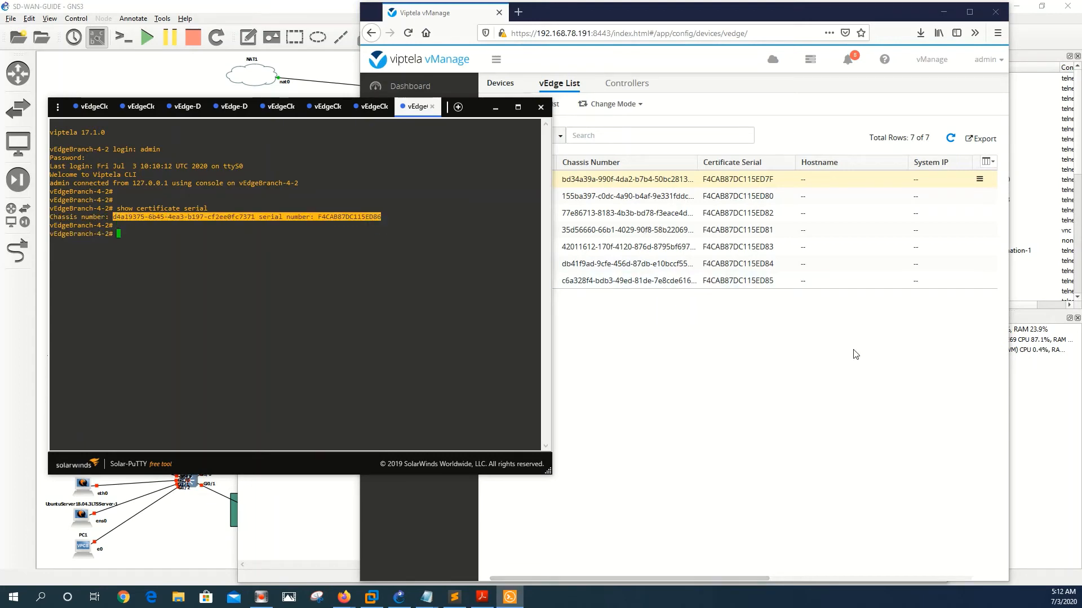
{"action": "left_click", "coordinate": [430, 598]}
{"action": "left_click", "coordinate": [513, 539]}
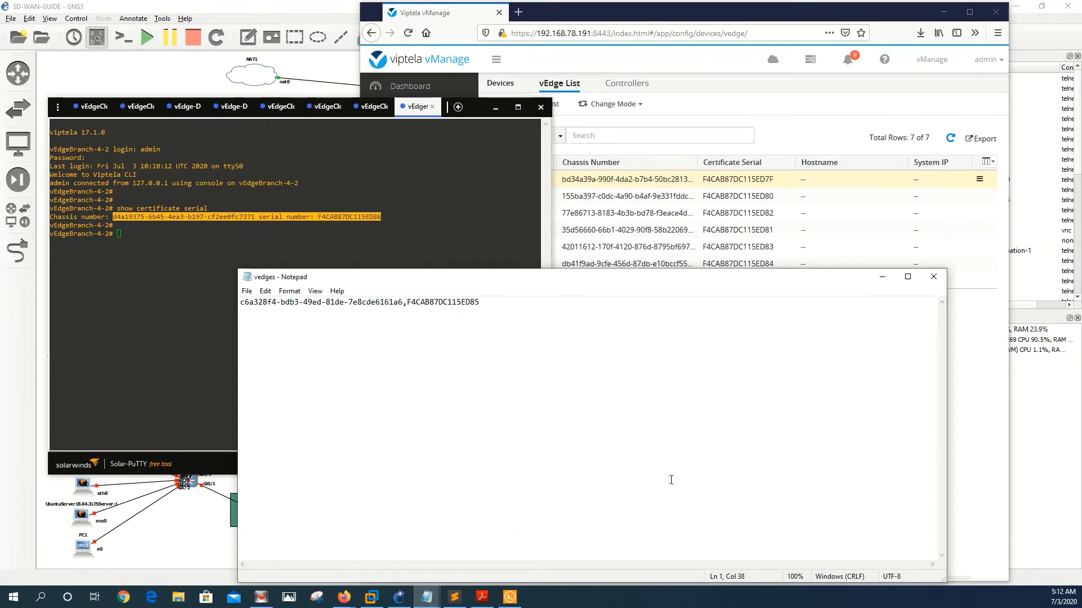
{"action": "key", "text": "ctrl+a"}
{"action": "key", "text": "BackSpace"}
{"action": "key", "text": "ctrl+v"}
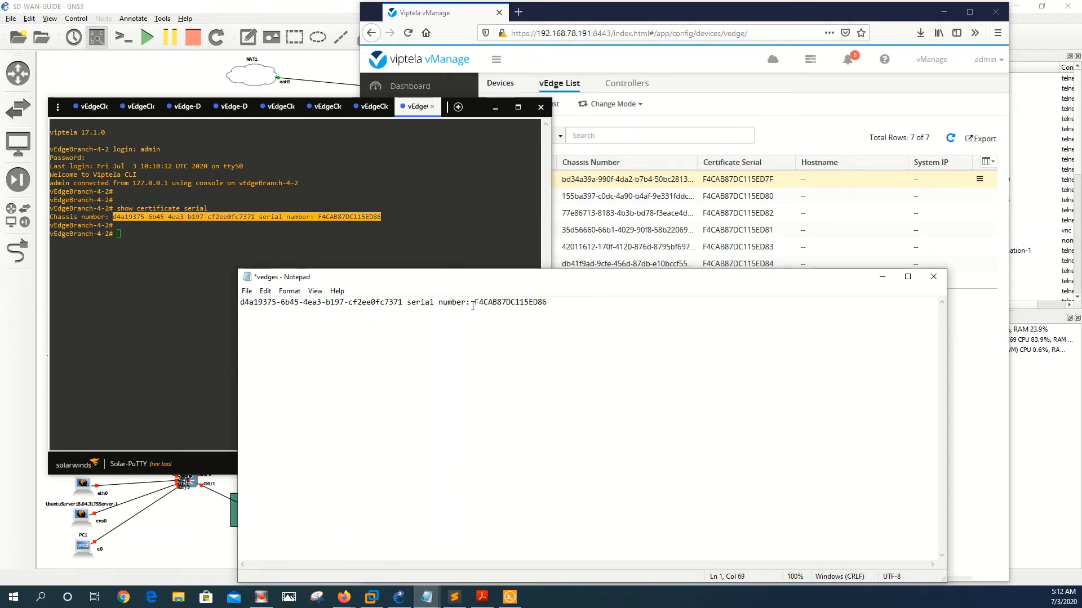
{"action": "left_click", "coordinate": [474, 307]}
{"action": "key", "text": "BackSpace"}
{"action": "key", "text": "BackSpace"}
{"action": "key", "text": "BackSpace"}
{"action": "key", "text": "BackSpace"}
{"action": "key", "text": "BackSpace"}
{"action": "key", "text": "BackSpace"}
{"action": "key", "text": "BackSpace"}
{"action": "key", "text": "BackSpace"}
{"action": "key", "text": "BackSpace"}
{"action": "key", "text": "BackSpace"}
{"action": "key", "text": "BackSpace"}
{"action": "key", "text": "BackSpace"}
{"action": "key", "text": "BackSpace"}
{"action": "key", "text": "BackSpace"}
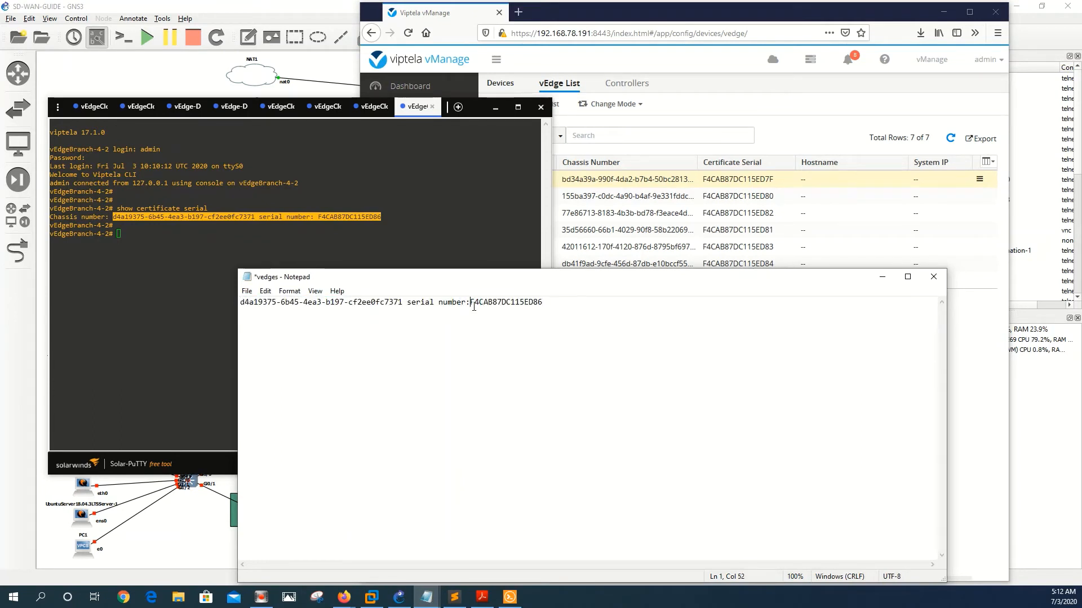
{"action": "key", "text": "BackSpace"}
{"action": "key", "text": "BackSpace"}
{"action": "type", "text": ","}
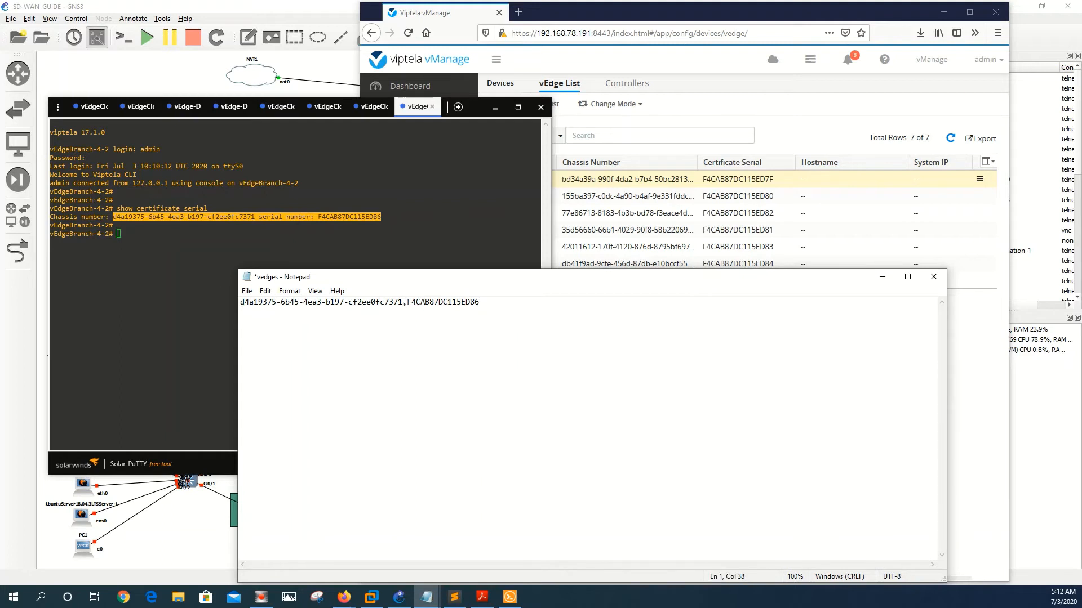
{"action": "left_click", "coordinate": [247, 290]}
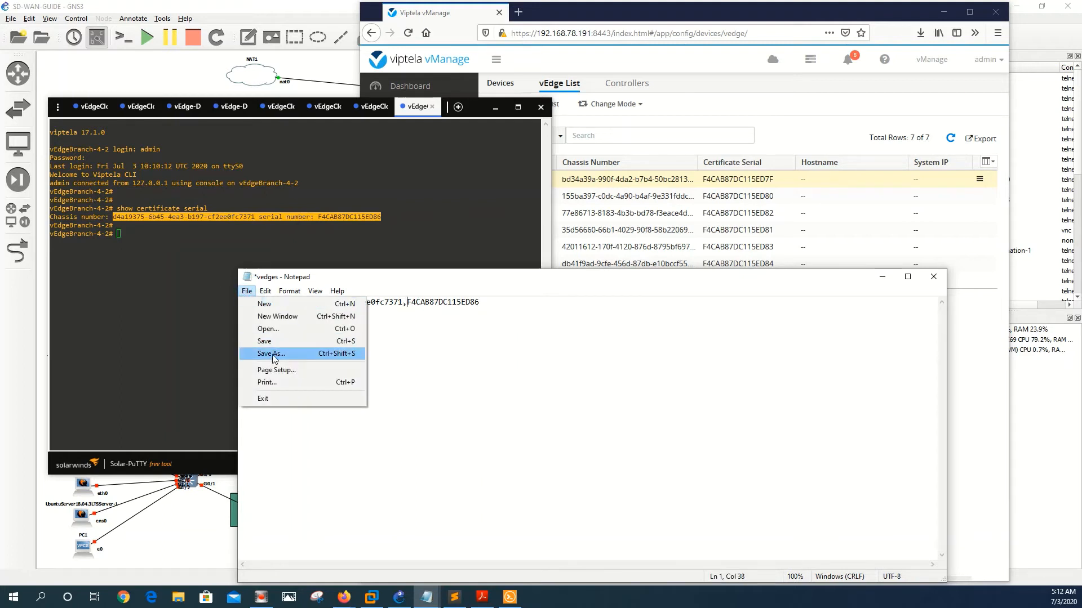
{"action": "left_click", "coordinate": [271, 341]}
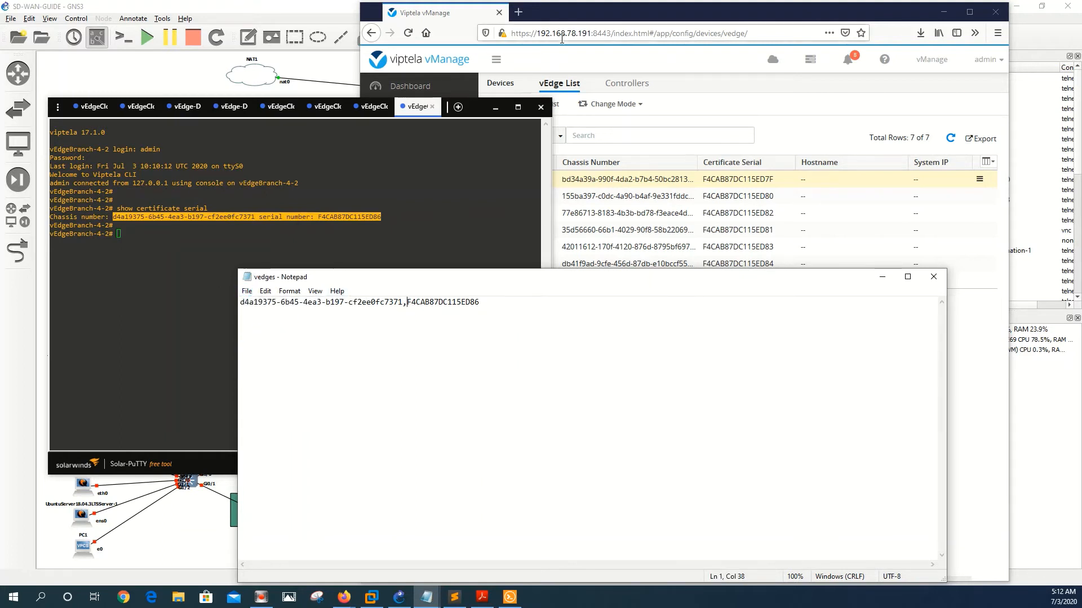
{"action": "left_click", "coordinate": [563, 62]}
{"action": "left_click", "coordinate": [529, 104]}
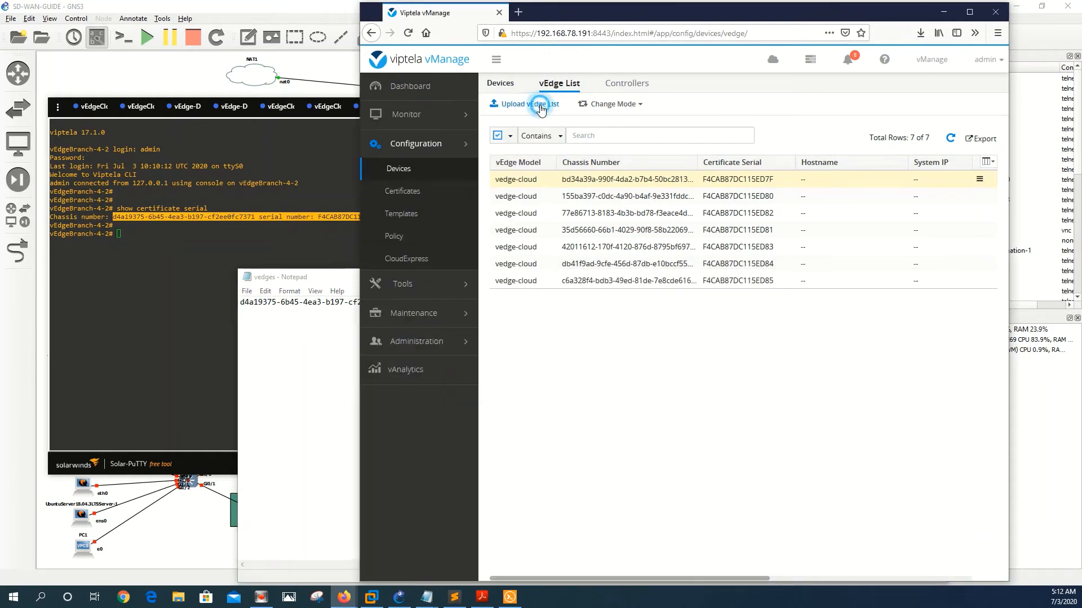
Step: Choose vedges.csv in the upload dialog, upload it, and confirm the upload
{"action": "left_click", "coordinate": [597, 150]}
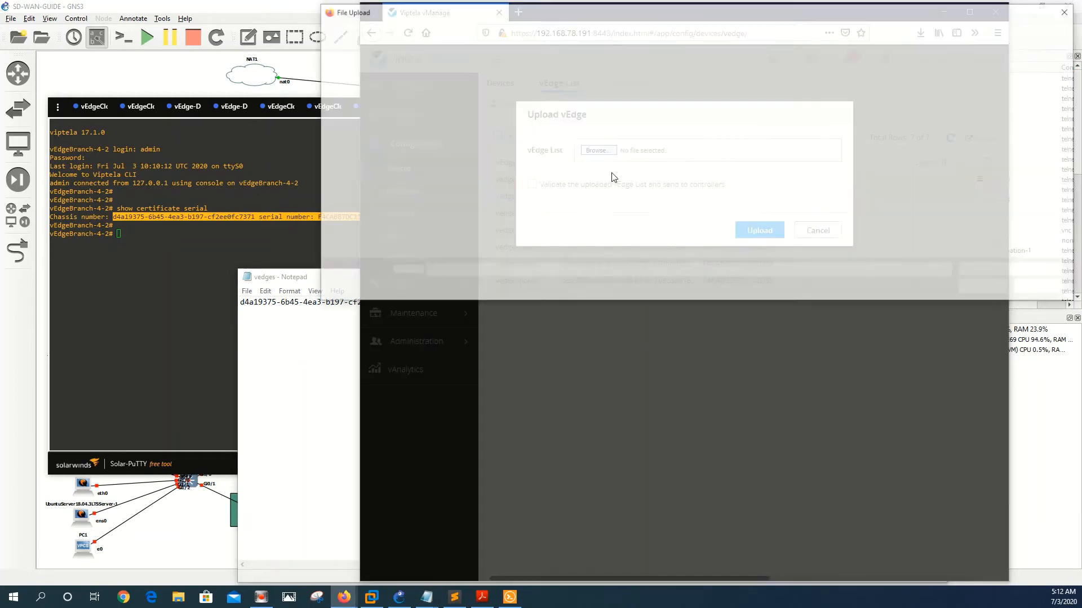
{"action": "double_click", "coordinate": [478, 146]}
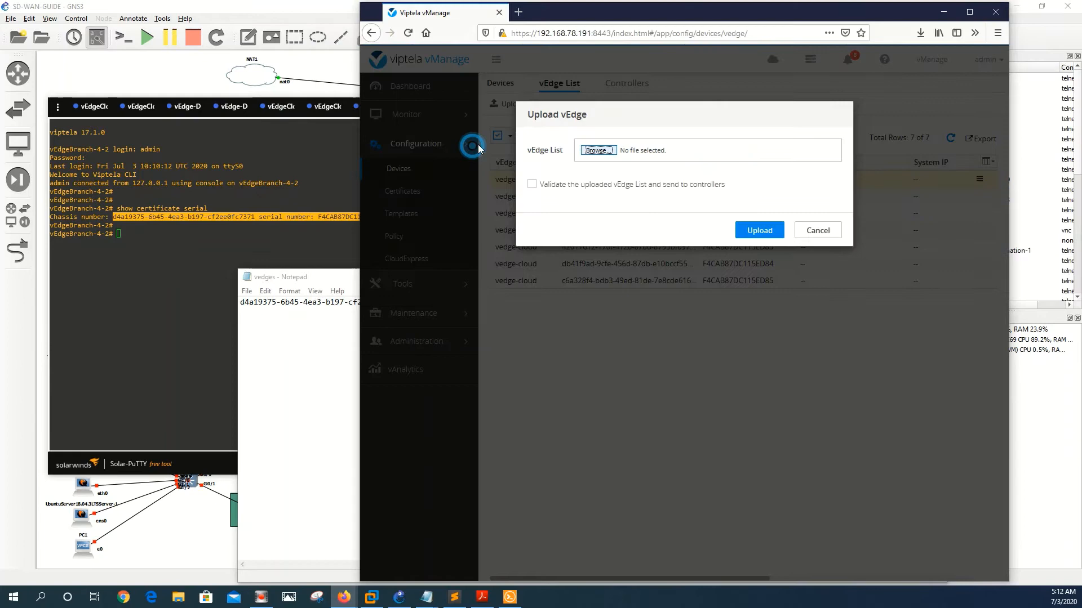
{"action": "left_click", "coordinate": [768, 232]}
{"action": "left_click", "coordinate": [767, 230]}
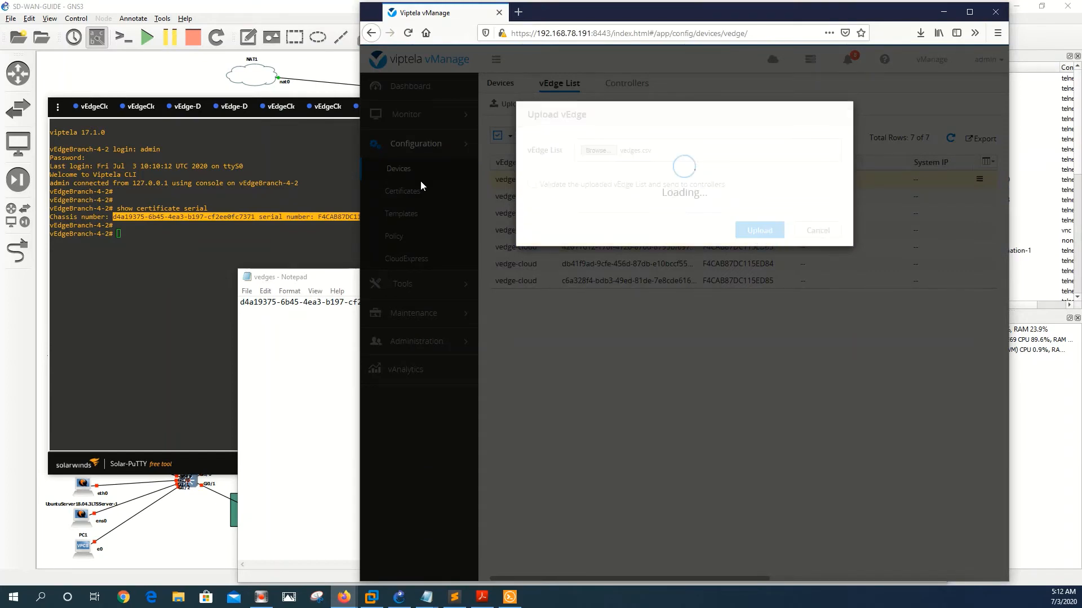
{"action": "left_click", "coordinate": [176, 539]}
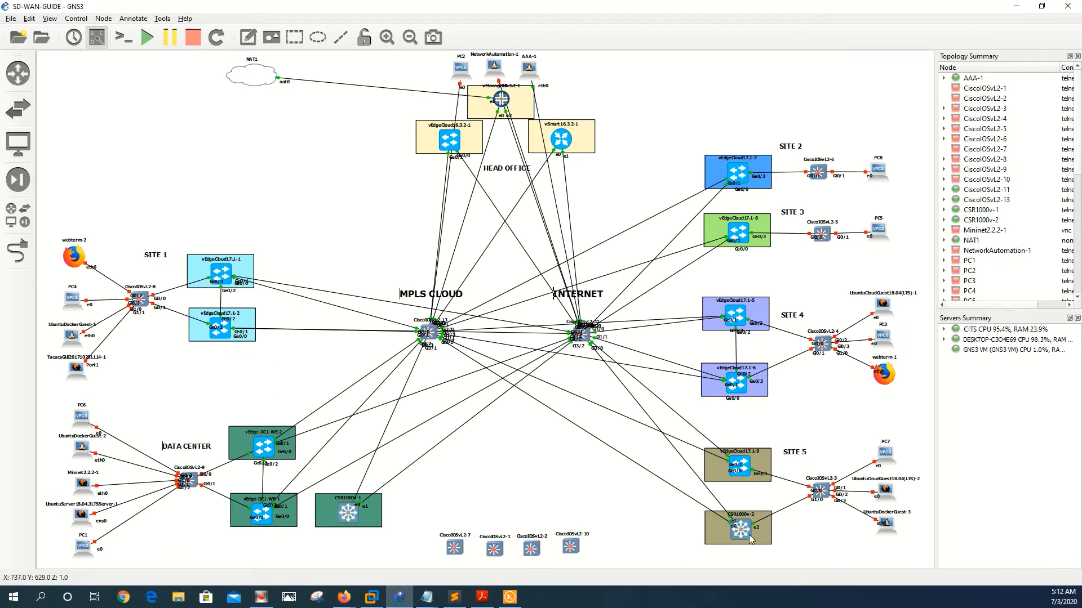
Step: Open a console to the CSR router, log in as admin, and enter enable mode
{"action": "left_click", "coordinate": [749, 536]}
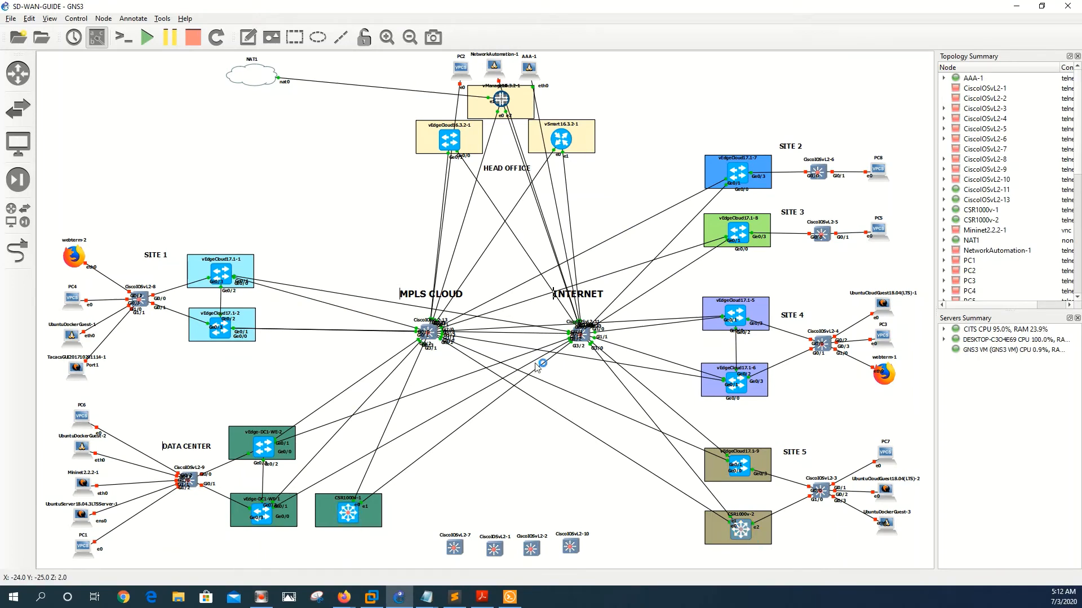
{"action": "left_click", "coordinate": [503, 599]}
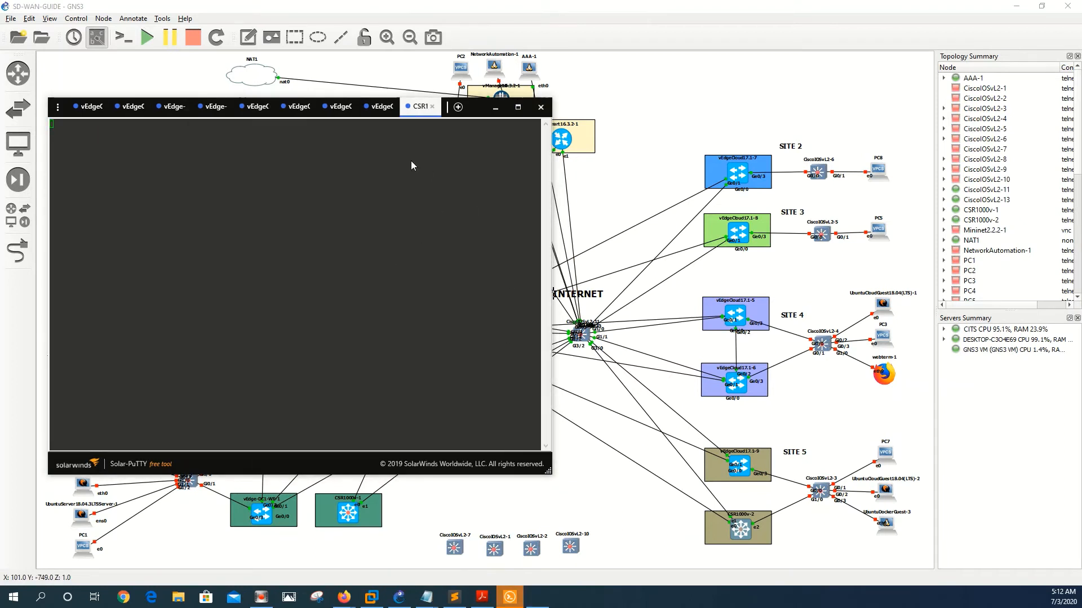
{"action": "left_click", "coordinate": [381, 108]}
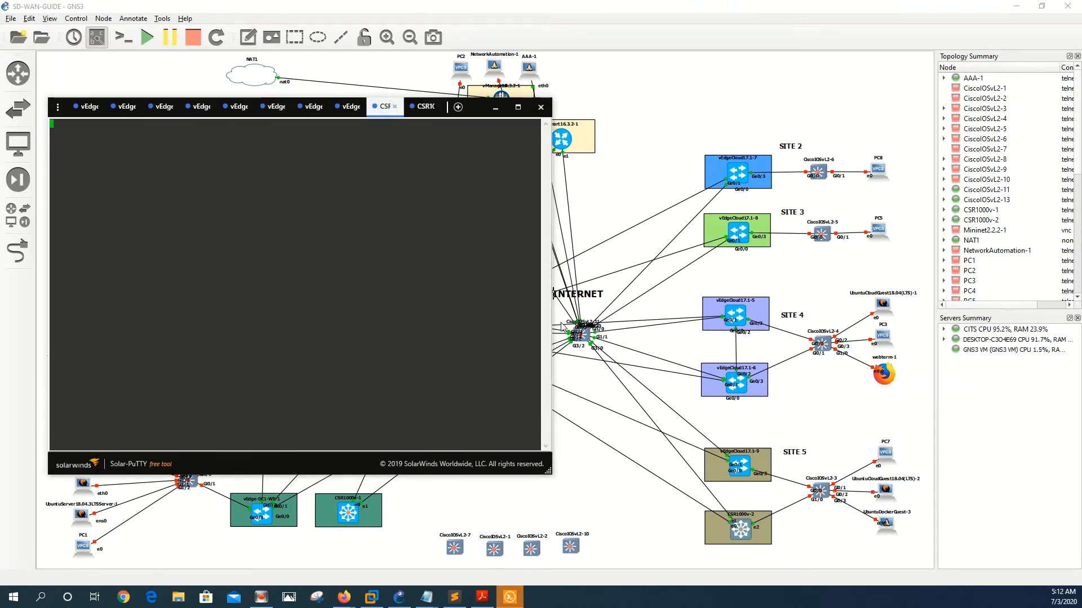
{"action": "type", "text": "a"}
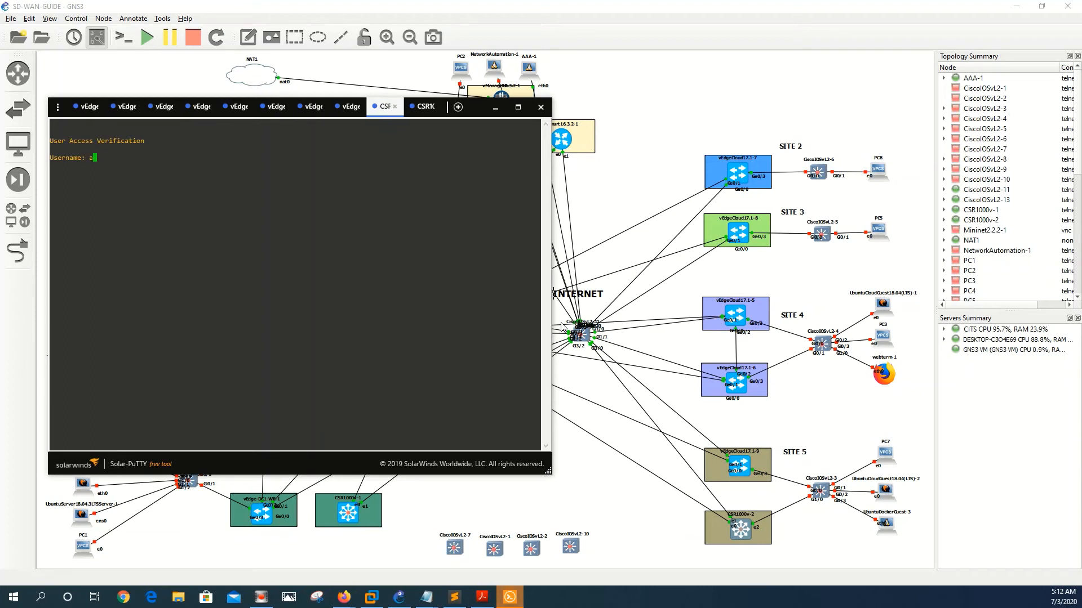
{"action": "type", "text": "dmin"}
{"action": "key", "text": "Return"}
{"action": "type", "text": "admin"}
{"action": "key", "text": "Return"}
{"action": "type", "text": "enable"}
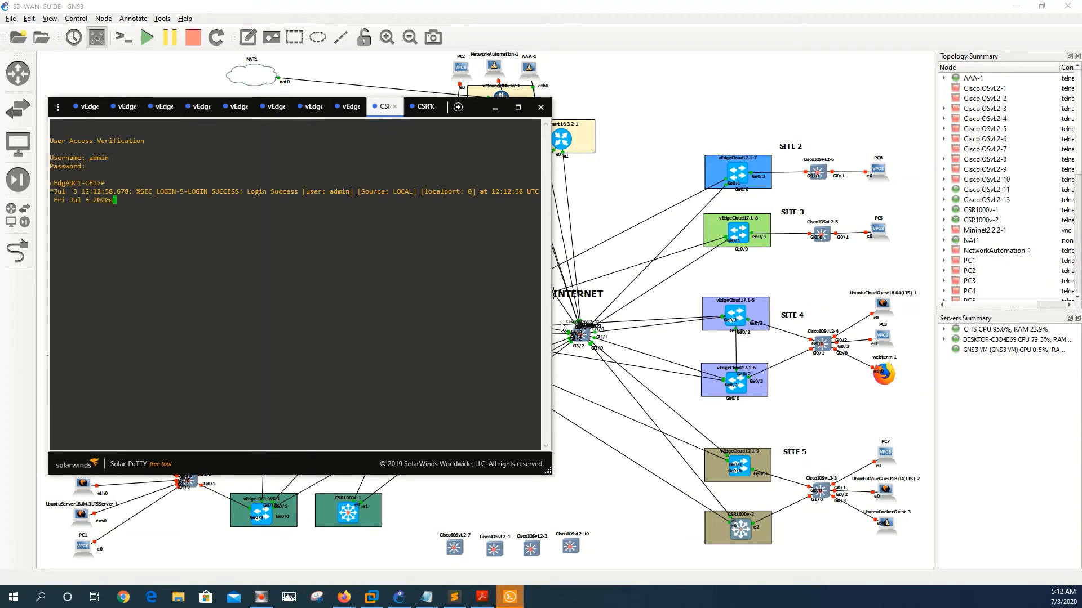
{"action": "key", "text": "Return"}
Step: Run 'show sdwan certificate serial' and copy the CSR chassis number and serial F4CAB87DC115ED88 line
{"action": "type", "text": "sh"}
{"action": "key", "text": "Tab"}
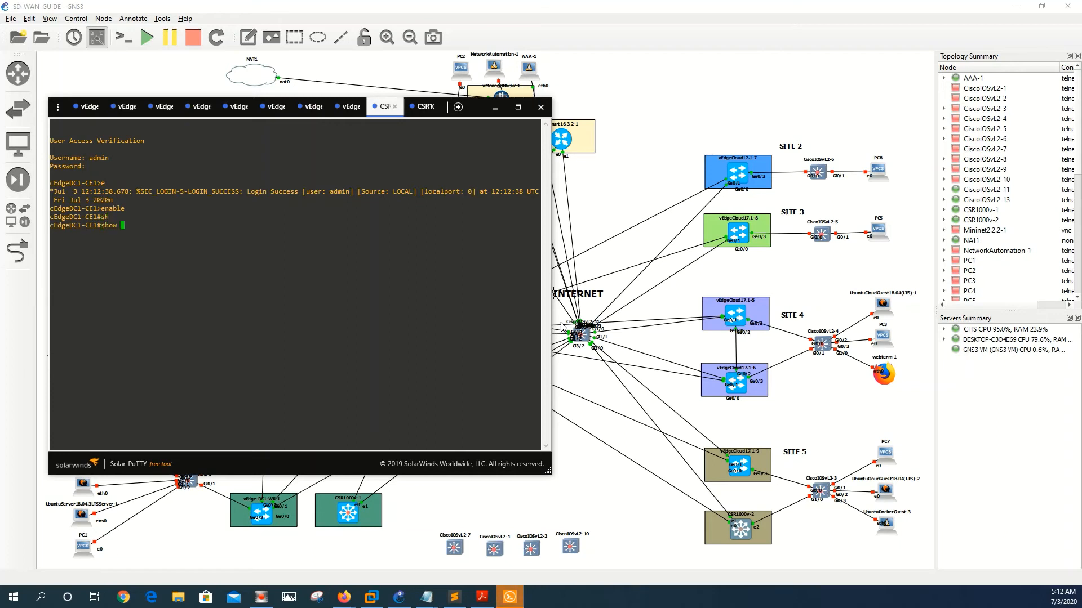
{"action": "type", "text": "sdw"}
{"action": "key", "text": "Tab"}
{"action": "type", "text": "cer"}
{"action": "key", "text": "Tab"}
{"action": "type", "text": "se"}
{"action": "key", "text": "Tab"}
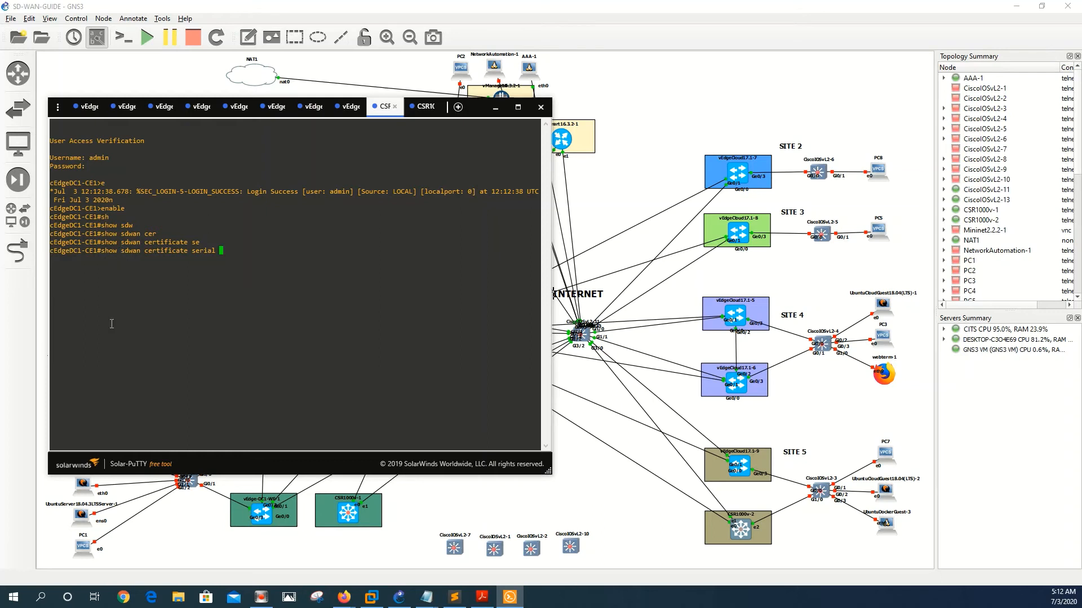
{"action": "left_click_drag", "start_coordinate": [140, 252], "coordinate": [126, 254]}
{"action": "left_click", "coordinate": [134, 259]}
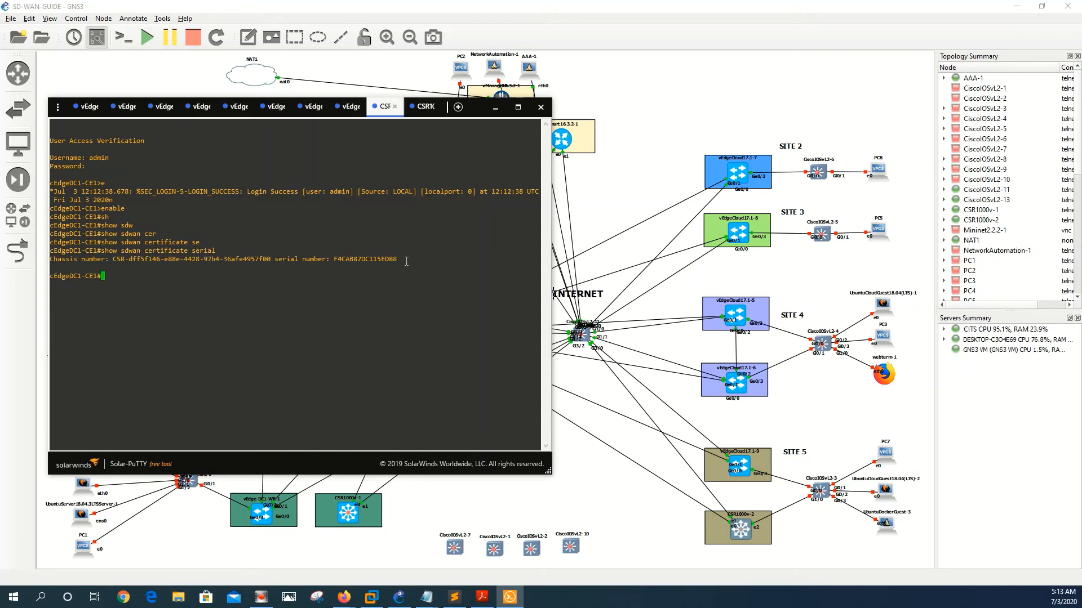
{"action": "mouse_move", "coordinate": [398, 261]}
{"action": "left_mouse_down"}
{"action": "mouse_move", "coordinate": [135, 260]}
{"action": "mouse_move", "coordinate": [403, 267]}
{"action": "mouse_move", "coordinate": [395, 259]}
{"action": "left_mouse_up"}
{"action": "left_click", "coordinate": [139, 261]}
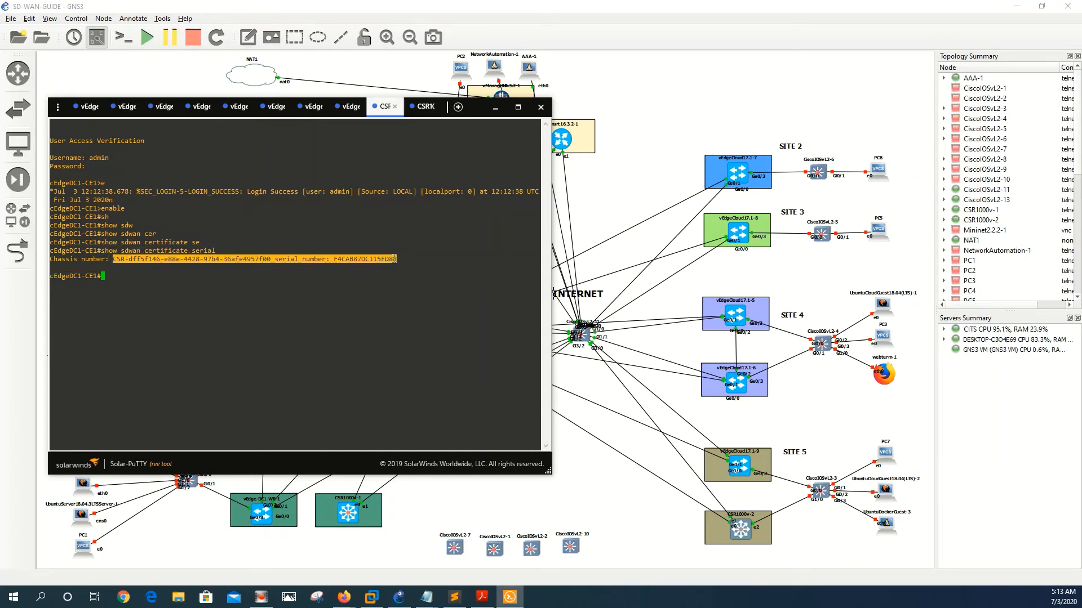
{"action": "key", "text": "ctrl+c"}
Step: Replace the vedges line with the CSR chassis number and serial F4CAB87DC115ED88, comma-separated
{"action": "mouse_move", "coordinate": [426, 597]}
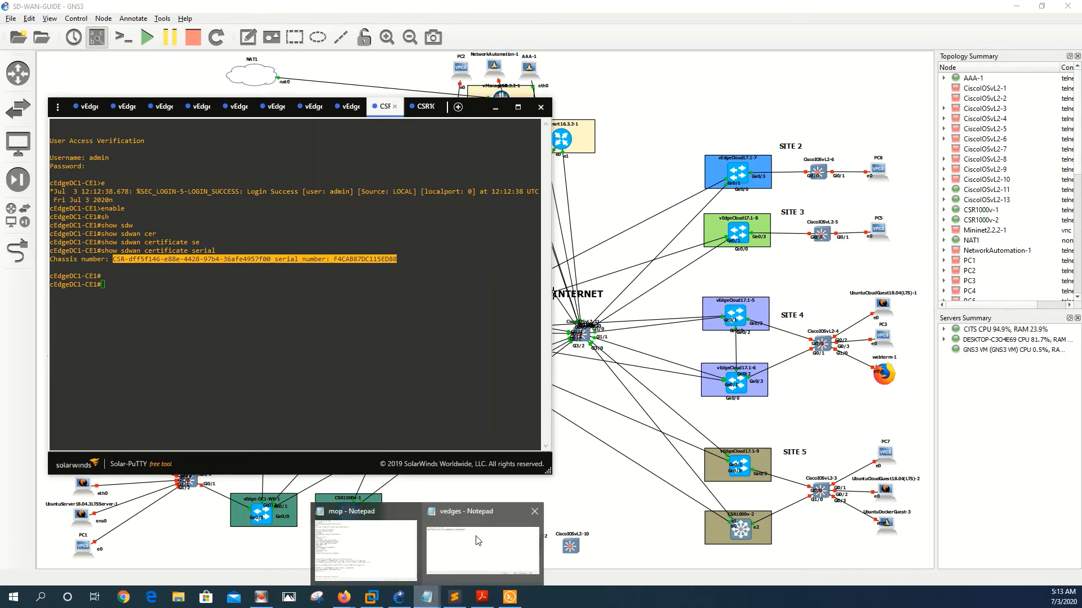
{"action": "left_click", "coordinate": [477, 540]}
{"action": "key", "text": "ctrl+a"}
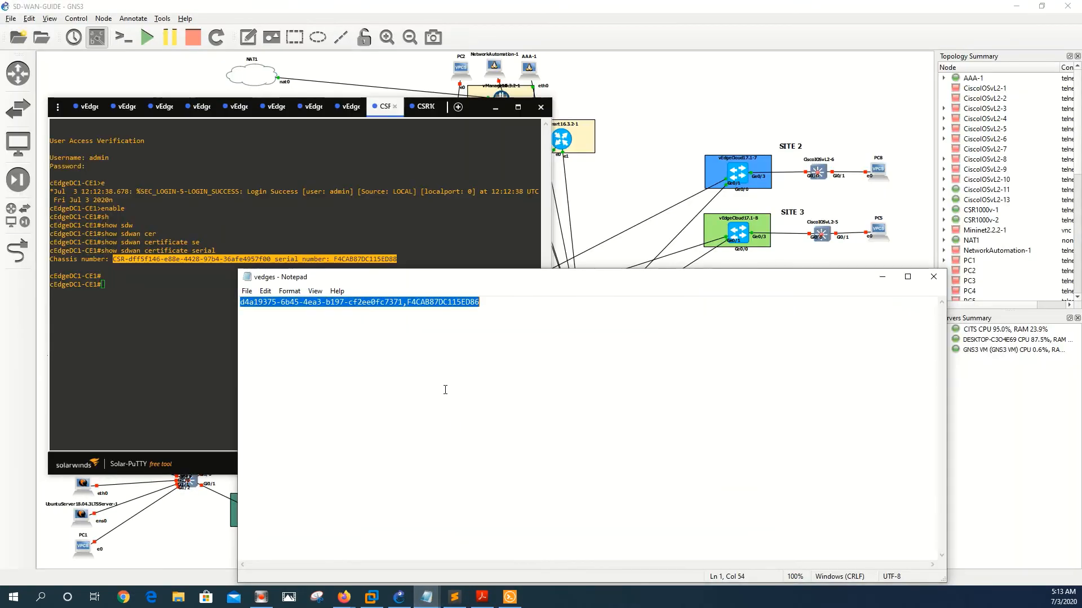
{"action": "key", "text": "Delete"}
{"action": "key", "text": "ctrl+v"}
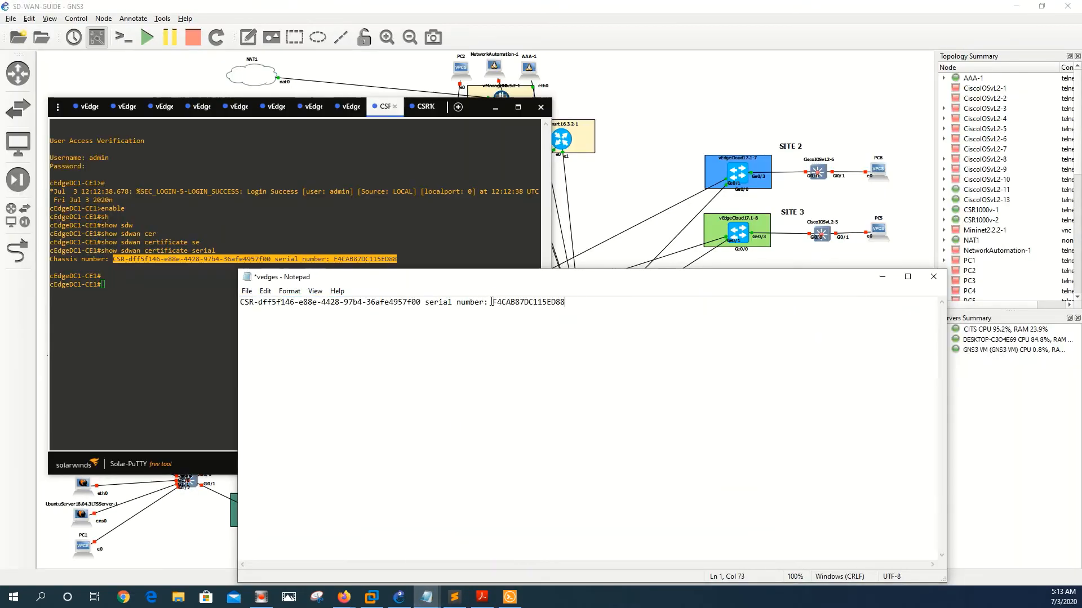
{"action": "left_click", "coordinate": [491, 302]}
{"action": "key", "text": "BackSpace"}
{"action": "key", "text": "BackSpace"}
{"action": "key", "text": "BackSpace"}
{"action": "key", "text": "BackSpace"}
{"action": "key", "text": "BackSpace"}
{"action": "key", "text": "BackSpace"}
{"action": "key", "text": "BackSpace"}
{"action": "key", "text": "BackSpace"}
{"action": "key", "text": "BackSpace"}
{"action": "key", "text": "BackSpace"}
{"action": "key", "text": "BackSpace"}
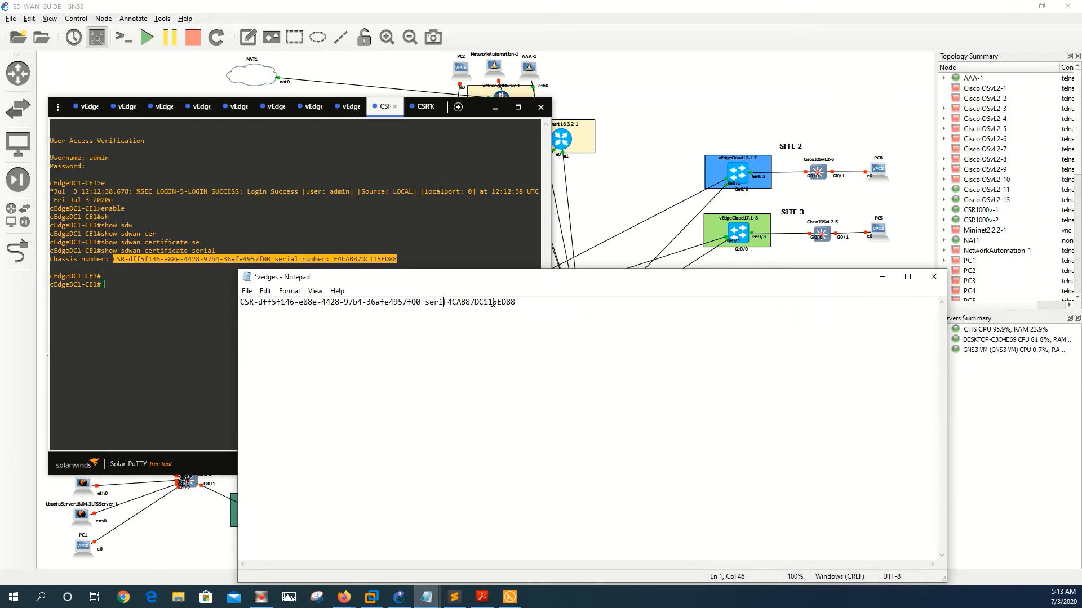
{"action": "key", "text": "BackSpace"}
{"action": "key", "text": "BackSpace"}
{"action": "key", "text": "BackSpace"}
{"action": "key", "text": "BackSpace"}
{"action": "key", "text": "BackSpace"}
{"action": "type", "text": ","}
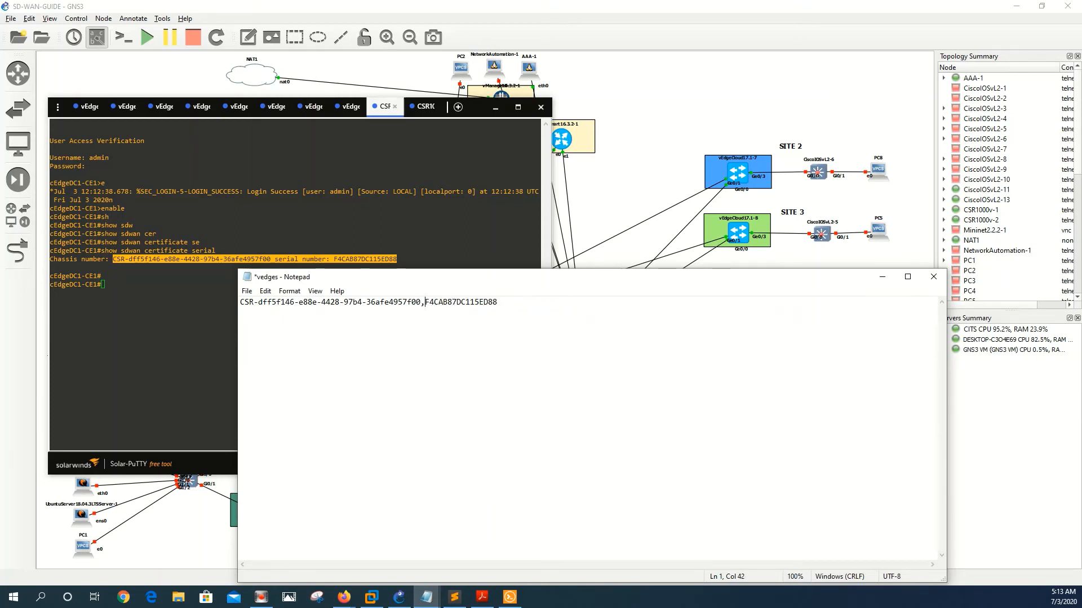
Step: Save the vedges file and switch back to the vManage browser window
{"action": "left_click", "coordinate": [246, 291]}
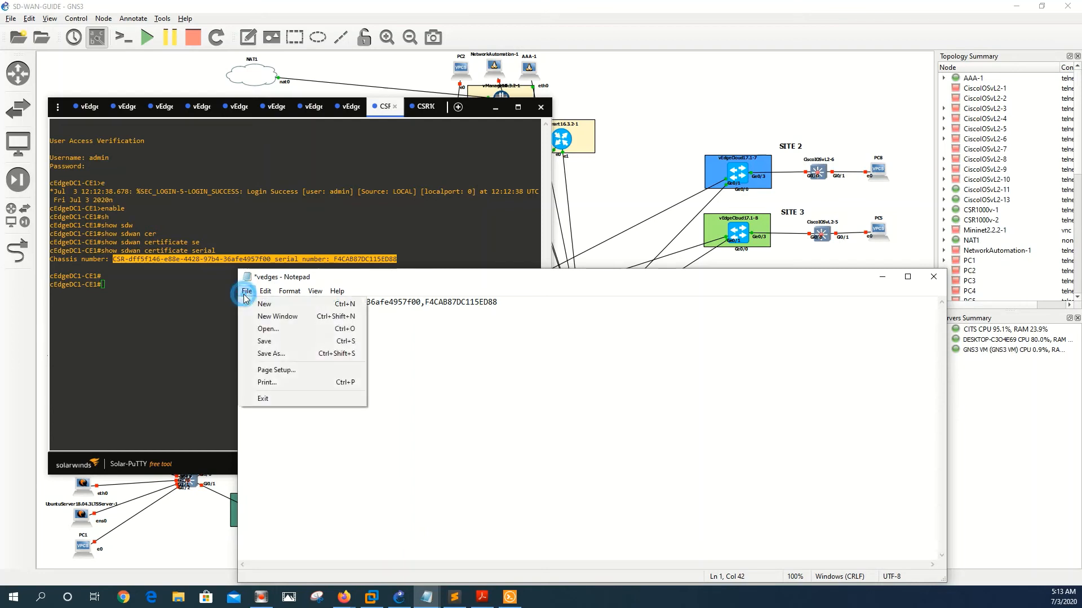
{"action": "left_click", "coordinate": [265, 341]}
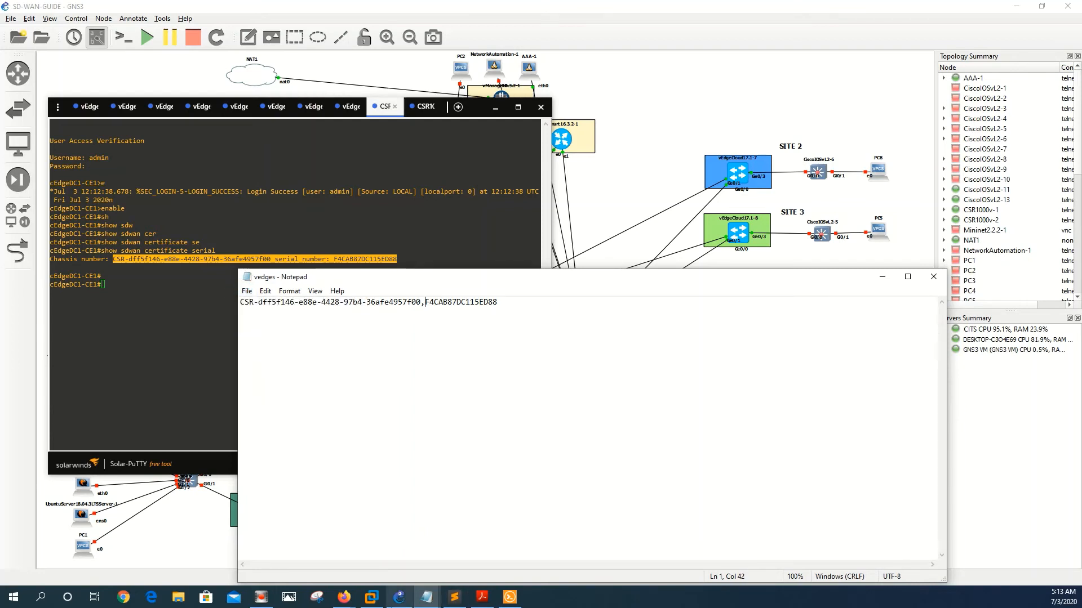
{"action": "left_click", "coordinate": [349, 599]}
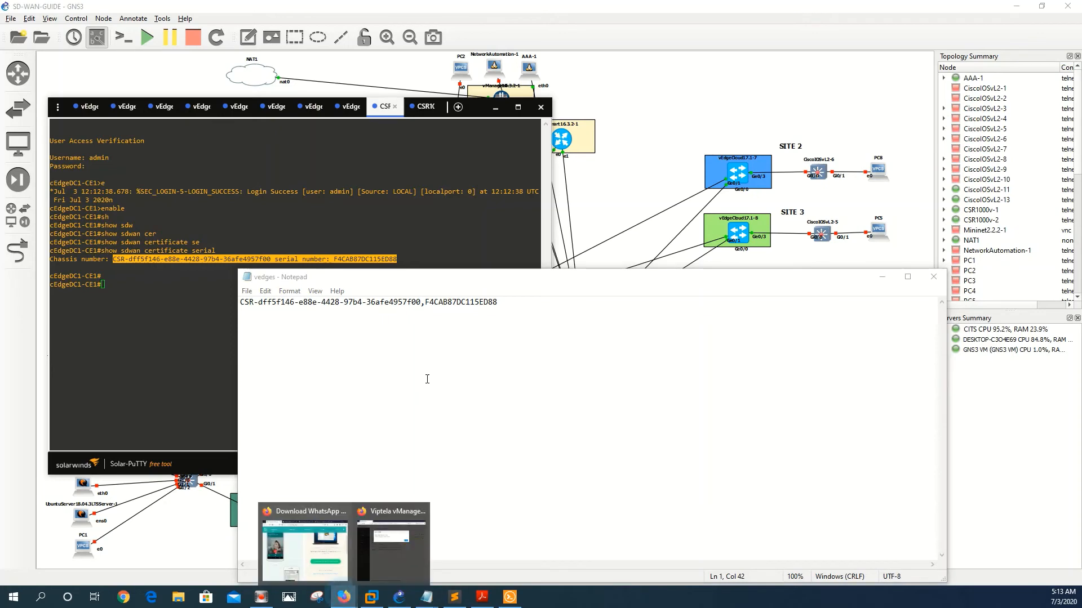
{"action": "left_click", "coordinate": [389, 511]}
{"action": "left_click", "coordinate": [821, 196]}
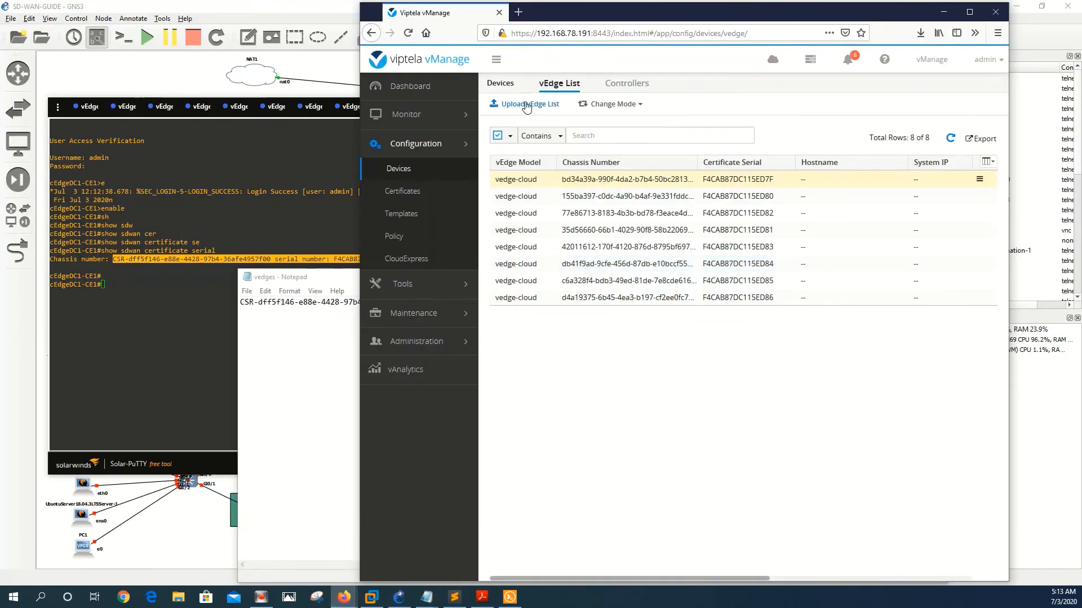
Step: Upload CONFIGS\vedges.csv to the vEdge List, which fails with an invalid chassis number at line 1
{"action": "left_click", "coordinate": [526, 106]}
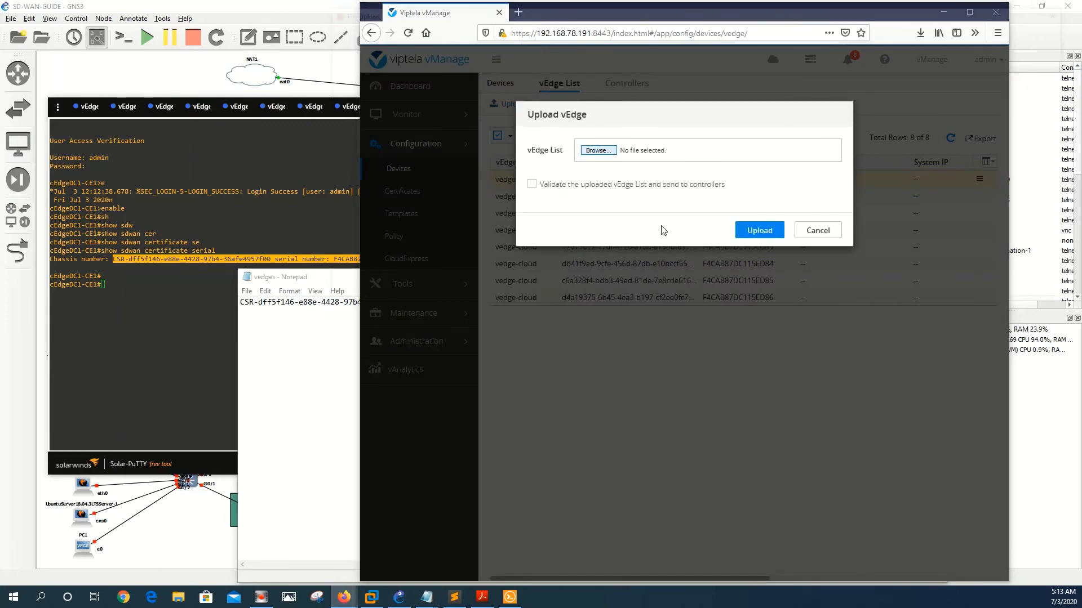
{"action": "left_click", "coordinate": [598, 151]}
{"action": "double_click", "coordinate": [495, 146]}
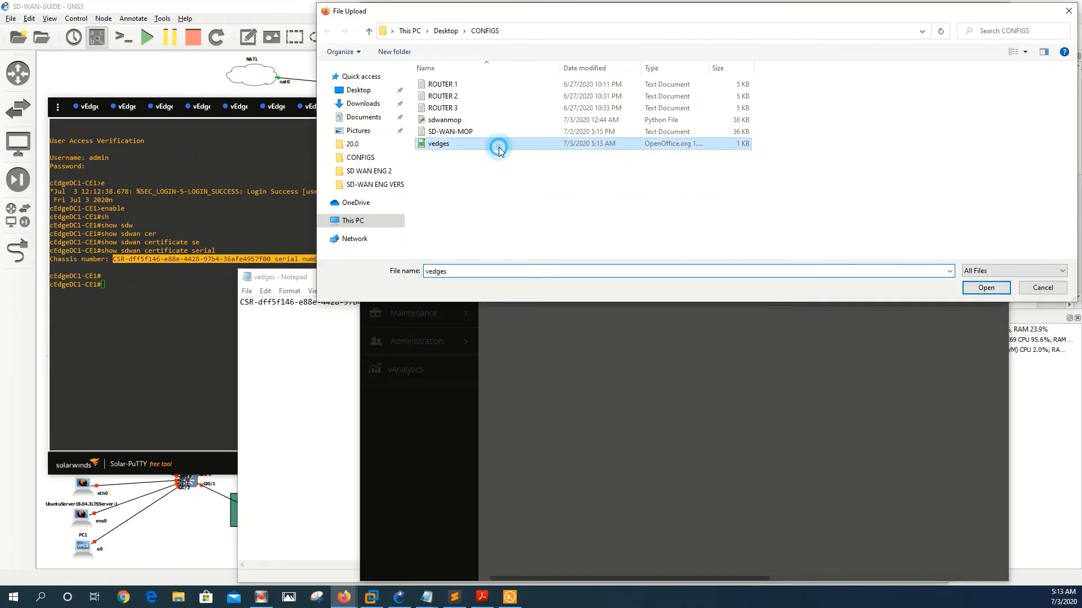
{"action": "left_click", "coordinate": [750, 231]}
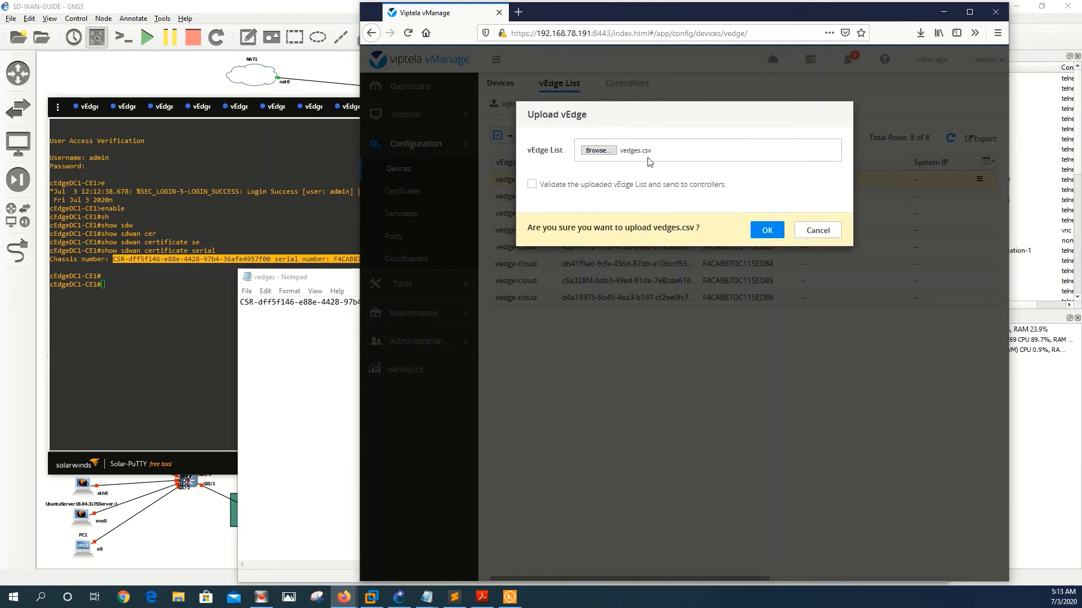
{"action": "left_click", "coordinate": [782, 240]}
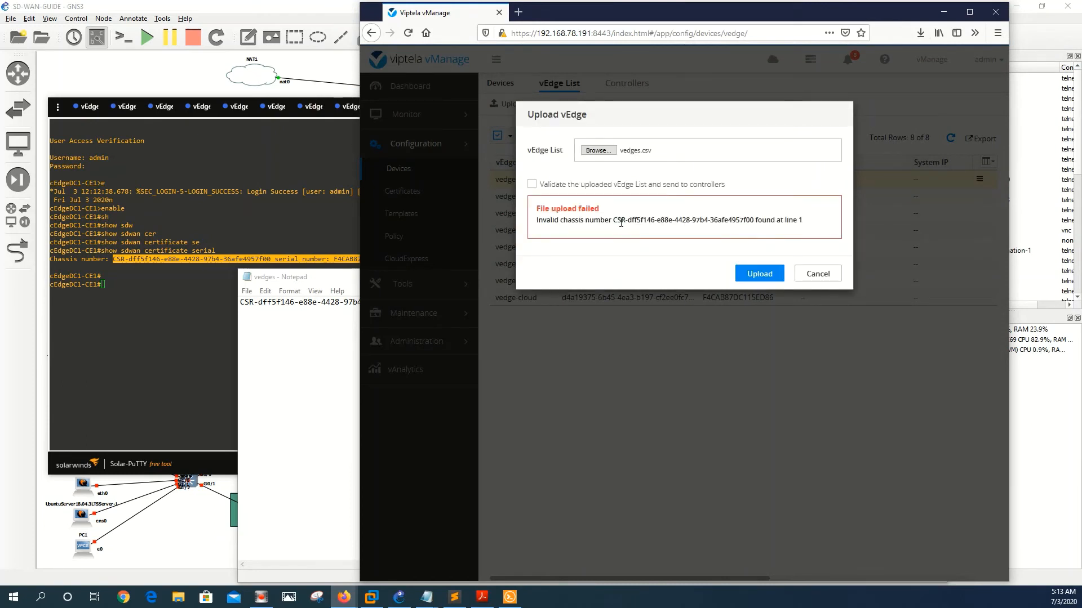
Step: Dismiss the failed upload, strip 'CSR-' from the vedges chassis number, and save the file
{"action": "left_click", "coordinate": [810, 283]}
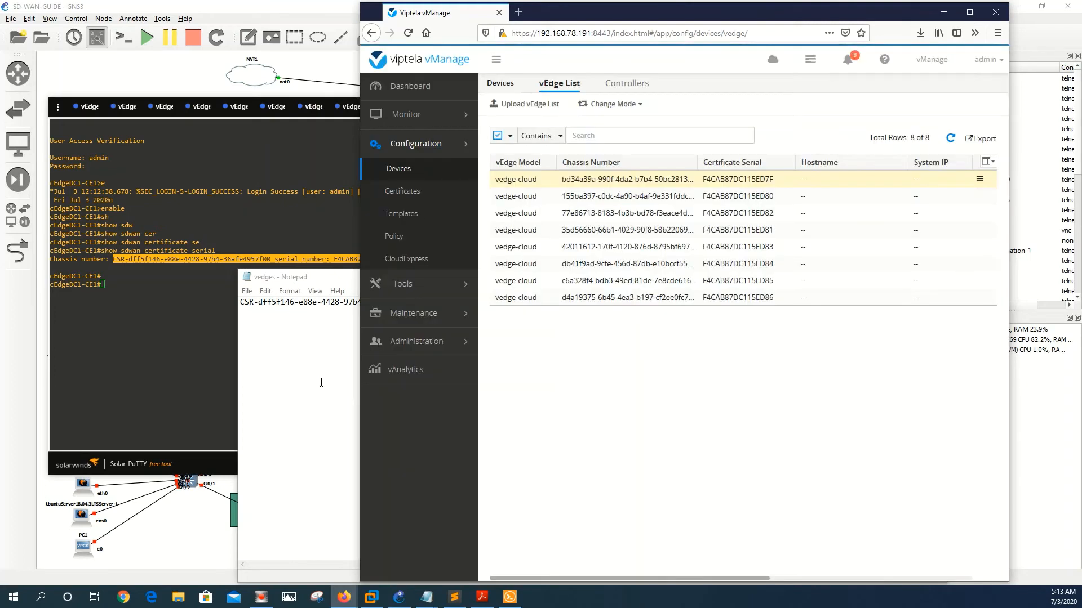
{"action": "left_click", "coordinate": [318, 382]}
{"action": "left_click", "coordinate": [258, 301]}
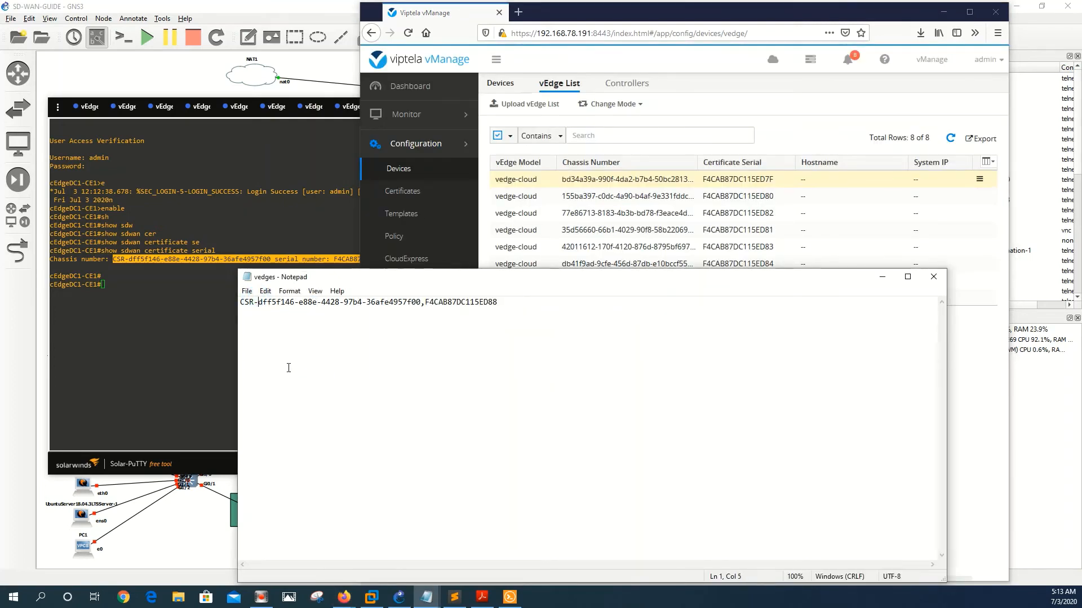
{"action": "key", "text": "BackSpace"}
{"action": "key", "text": "BackSpace"}
{"action": "key", "text": "BackSpace"}
{"action": "key", "text": "BackSpace"}
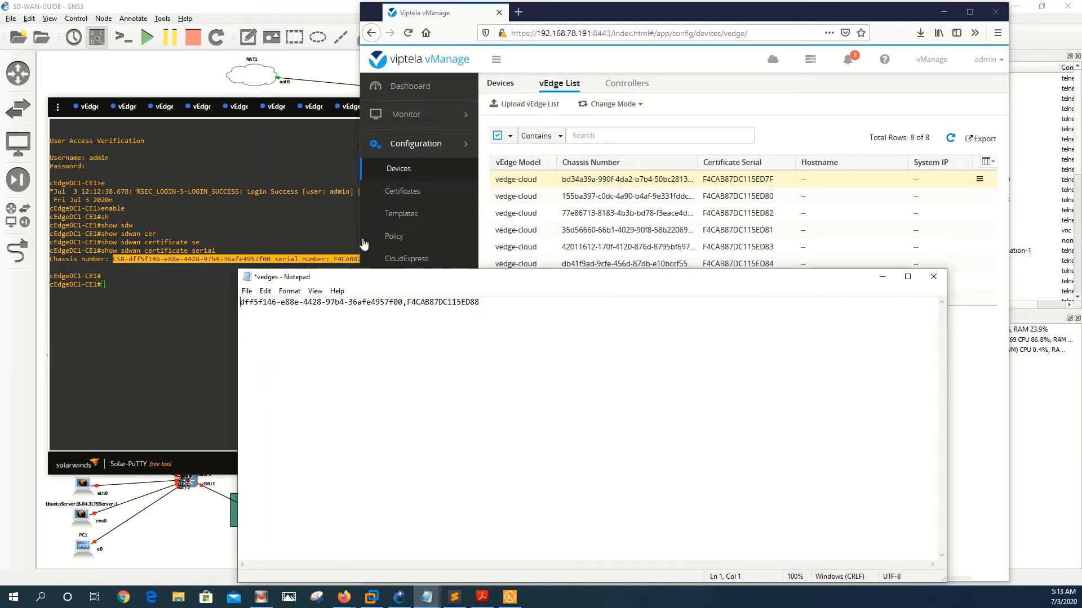
{"action": "left_click", "coordinate": [247, 291]}
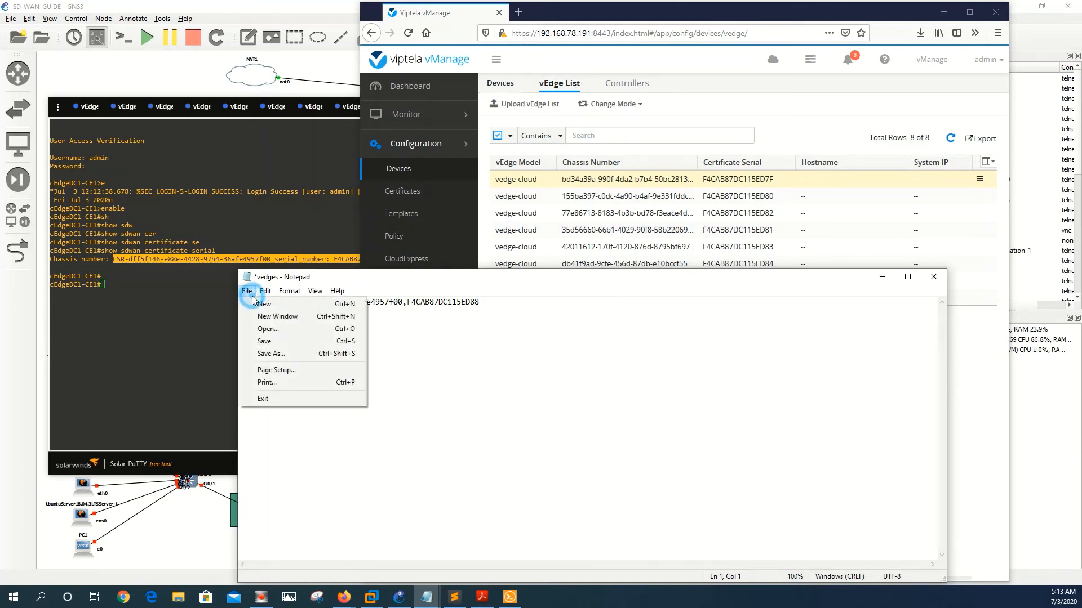
{"action": "left_click", "coordinate": [272, 342]}
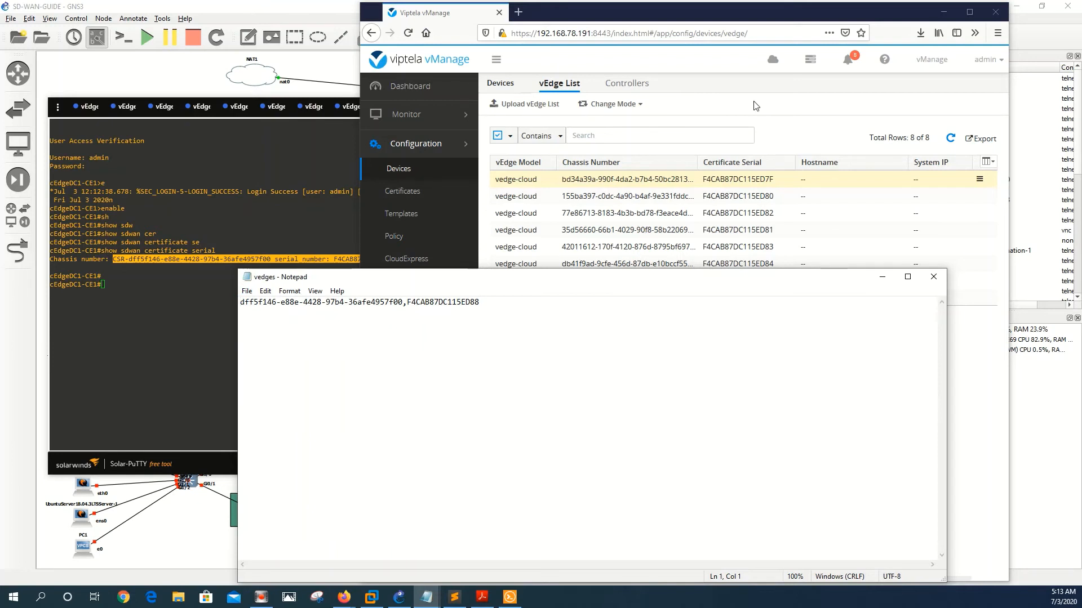
{"action": "left_click", "coordinate": [184, 333]}
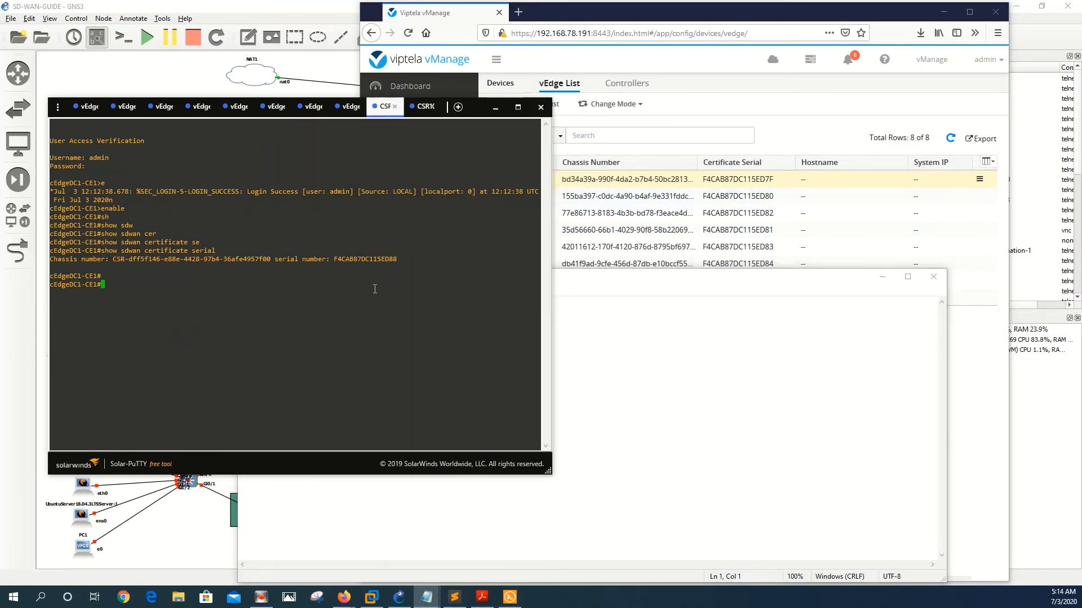
Step: Maximize the Solar-PuTTY terminal and start building a show command with Tab completion
{"action": "left_click", "coordinate": [517, 107]}
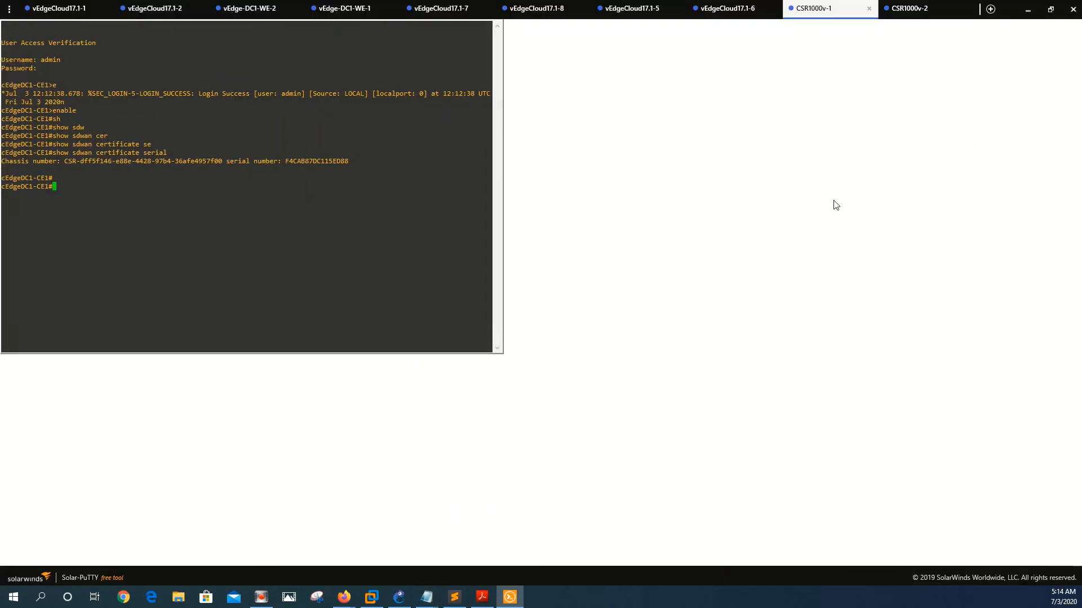
{"action": "type", "text": "sh"}
{"action": "key", "text": "Tab"}
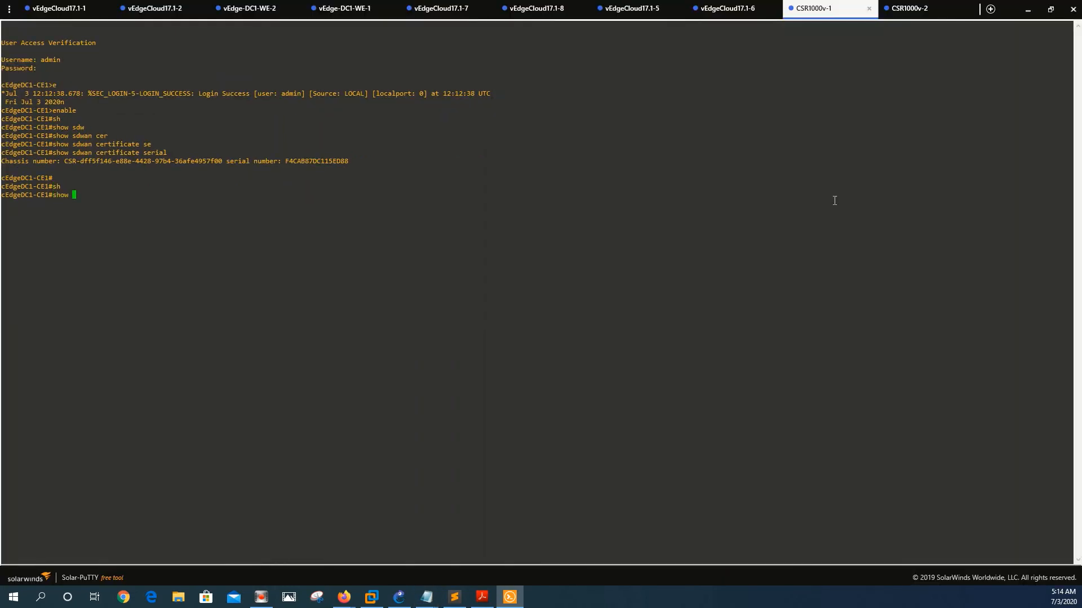
{"action": "type", "text": "contr"}
{"action": "key", "text": "Tab"}
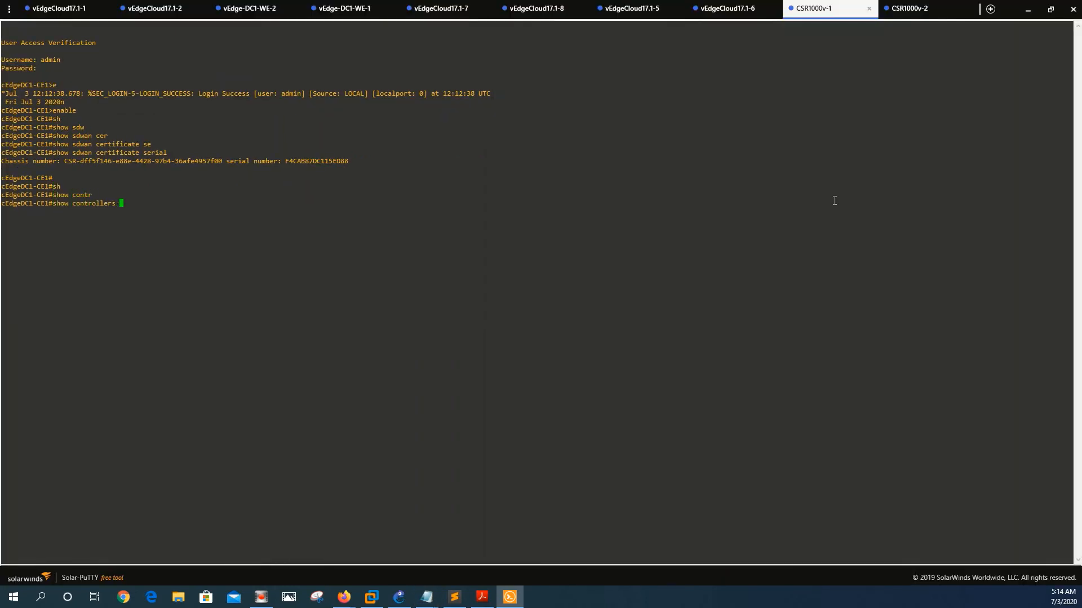
{"action": "type", "text": "con"}
{"action": "key", "text": "Tab"}
{"action": "key", "text": "BackSpace"}
{"action": "key", "text": "BackSpace"}
{"action": "key", "text": "BackSpace"}
{"action": "key", "text": "BackSpace"}
{"action": "key", "text": "BackSpace"}
{"action": "key", "text": "BackSpace"}
{"action": "key", "text": "BackSpace"}
{"action": "key", "text": "BackSpace"}
Step: Run 'show sdwan control connection-history' on cEdgeDC1-CE1, then restore the terminal window
{"action": "type", "text": "sdw"}
{"action": "key", "text": "Tab"}
{"action": "type", "text": "contr"}
{"action": "key", "text": "Tab"}
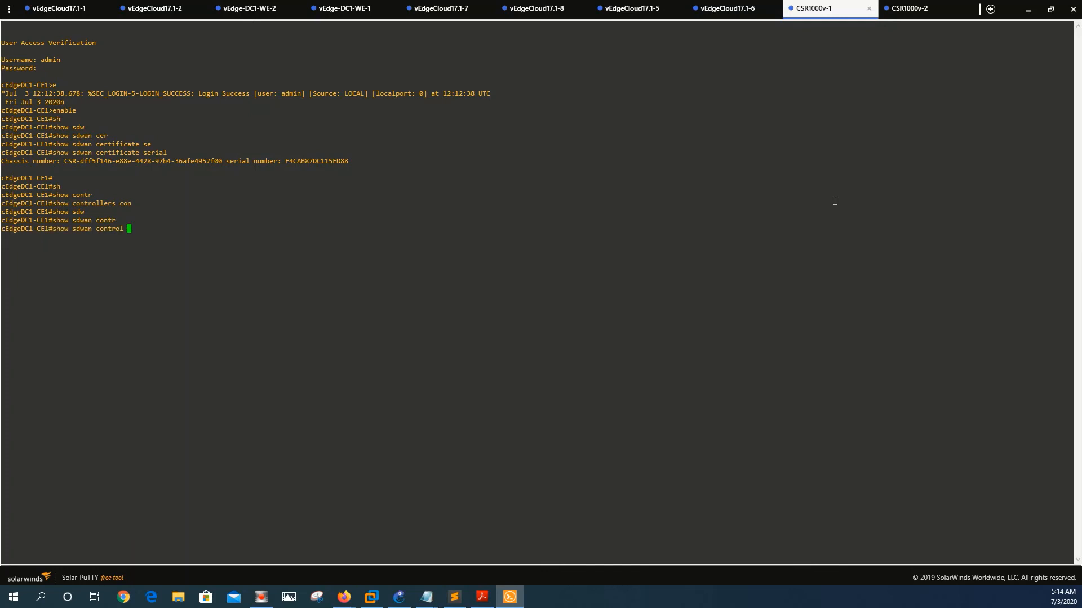
{"action": "type", "text": "conn"}
{"action": "key", "text": "Tab"}
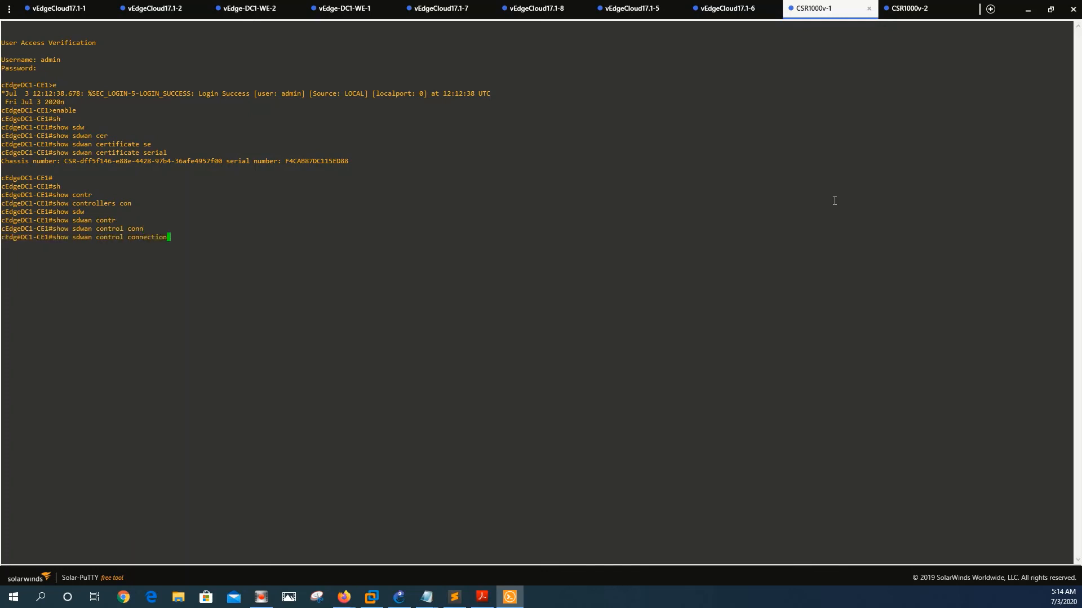
{"action": "key", "text": "Tab"}
{"action": "type", "text": "h"}
{"action": "key", "text": "Tab"}
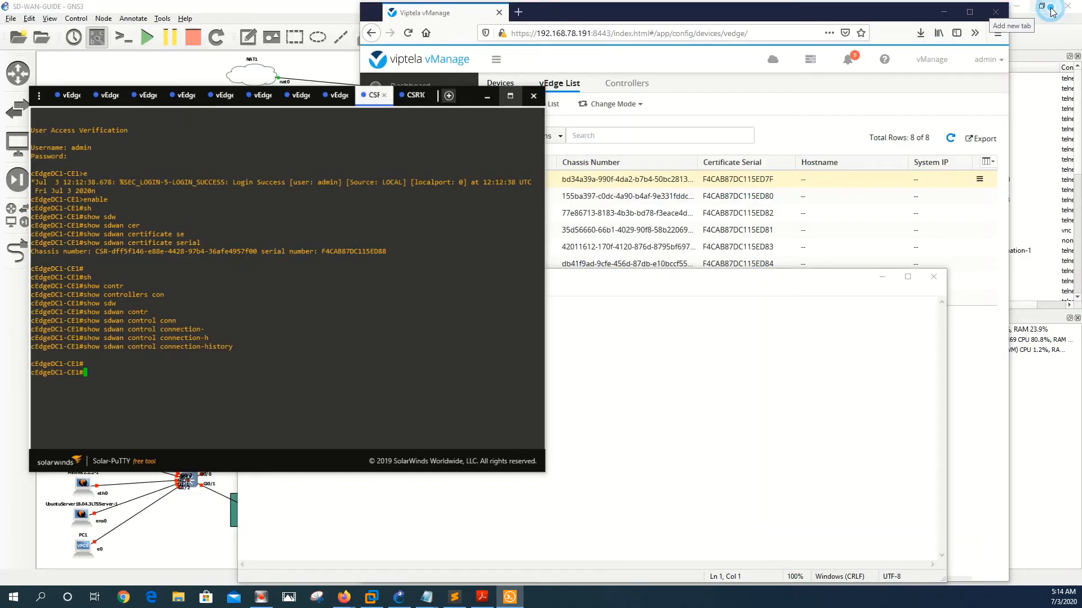
{"action": "left_click", "coordinate": [1050, 9]}
Step: Save the vedges file once more
{"action": "left_click", "coordinate": [666, 345]}
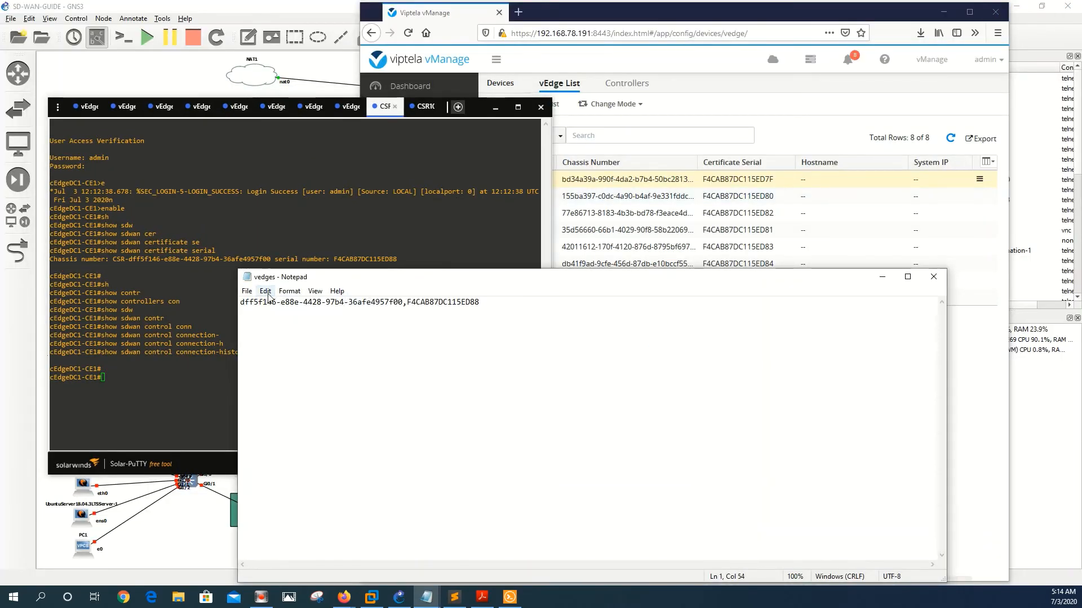
{"action": "left_click", "coordinate": [246, 291]}
{"action": "left_click", "coordinate": [262, 341]}
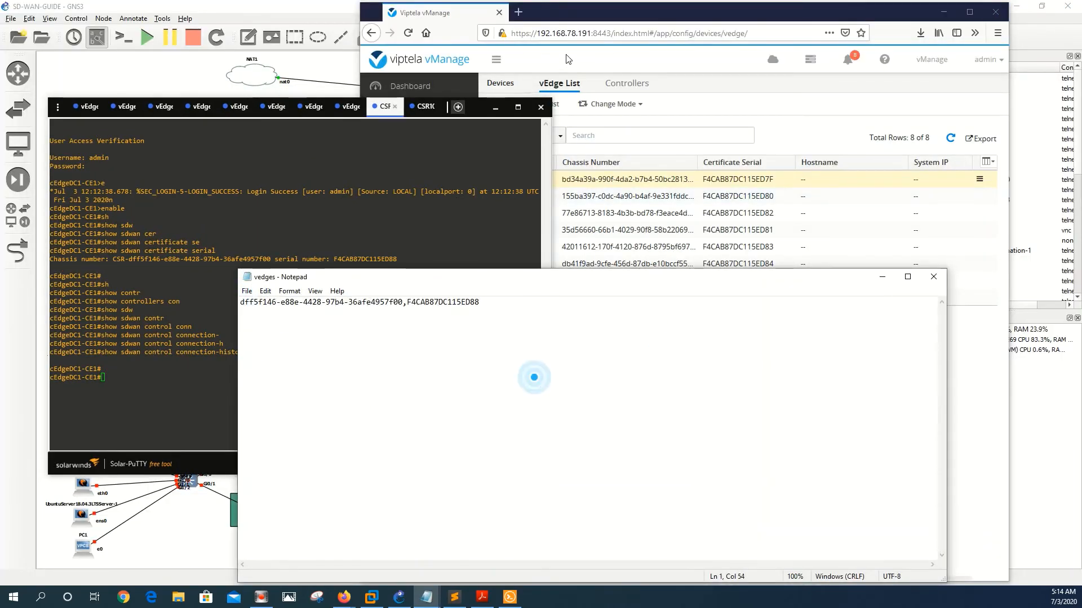
Step: Upload vedges.csv to the vEdge List, adding chassis dff5f146-e88e-4428-97b4-36afe4957f00 as the ninth row
{"action": "left_click", "coordinate": [536, 148]}
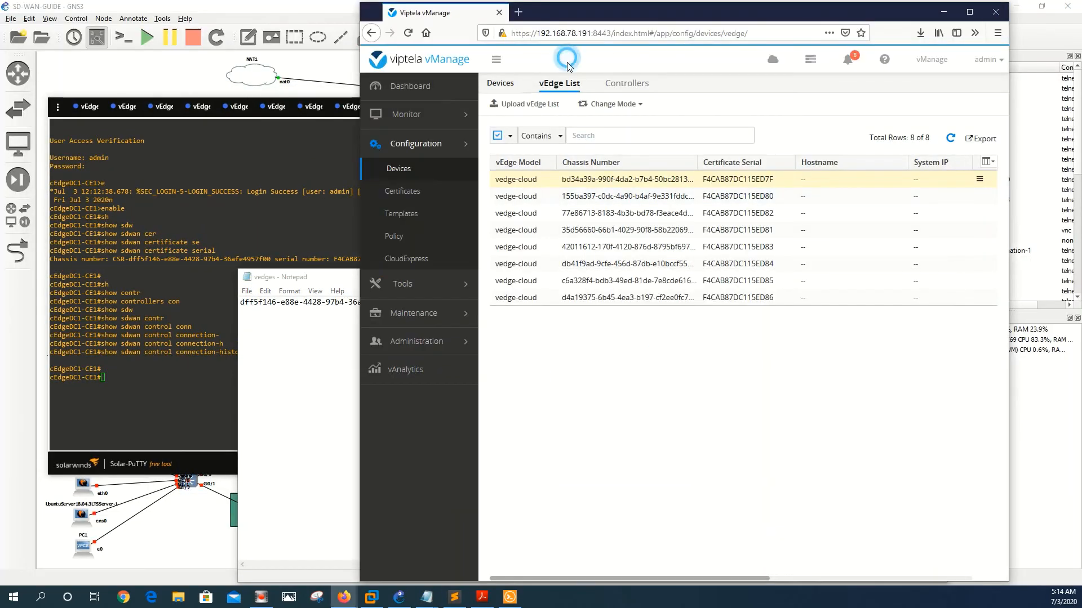
{"action": "left_click", "coordinate": [524, 104]}
{"action": "left_click", "coordinate": [596, 151]}
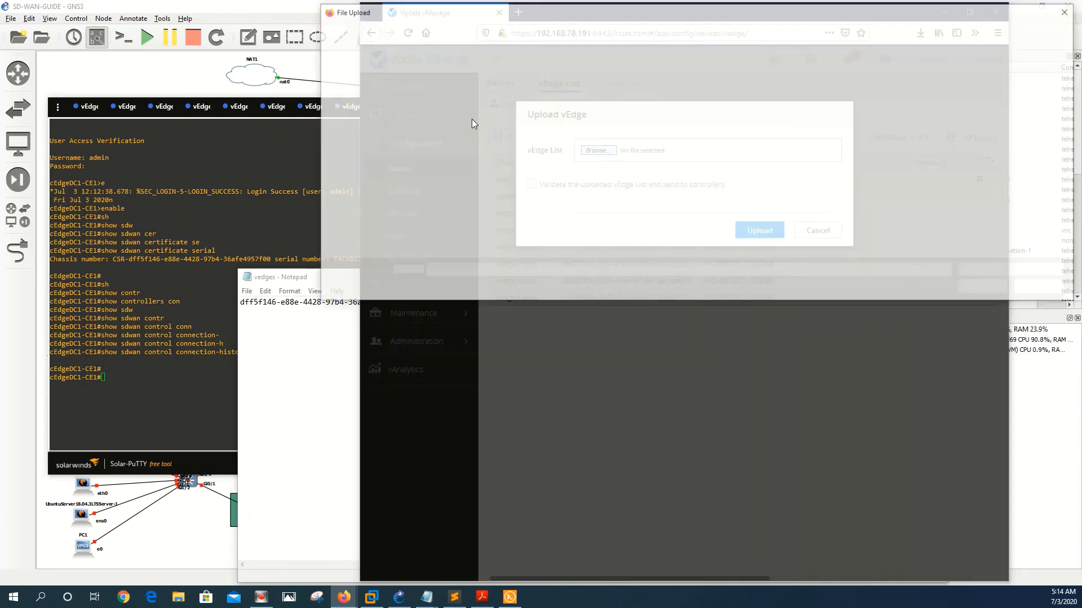
{"action": "double_click", "coordinate": [445, 143]}
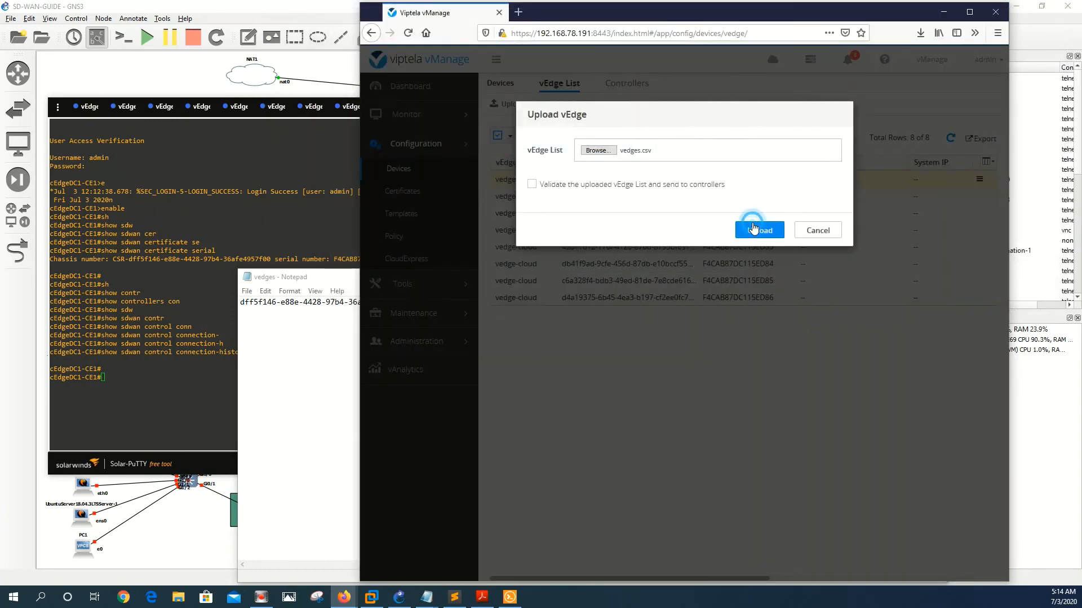
{"action": "left_click", "coordinate": [757, 228]}
{"action": "left_click", "coordinate": [765, 231]}
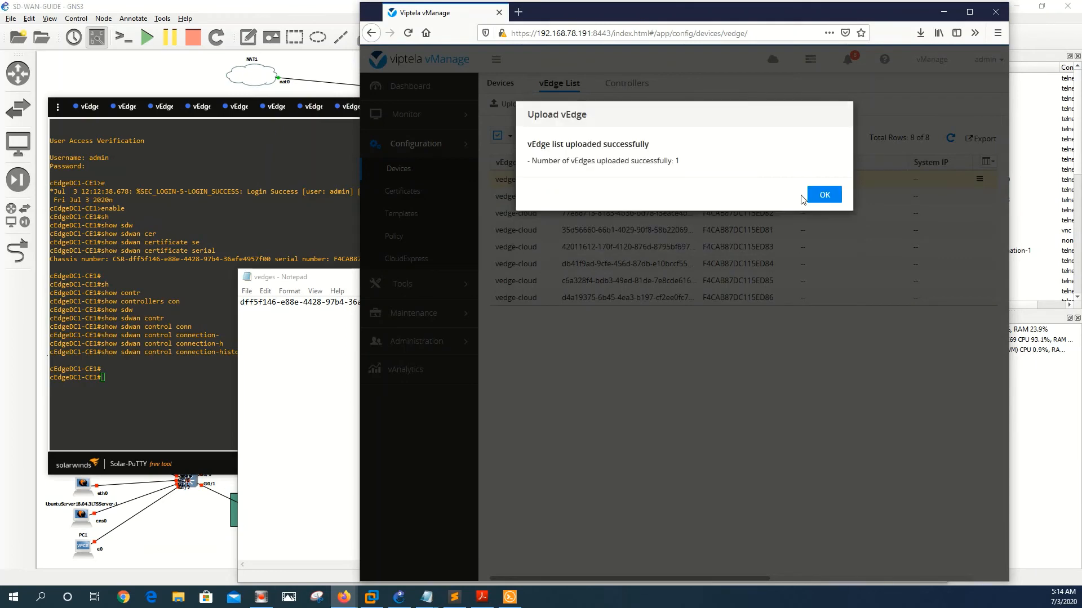
{"action": "left_click", "coordinate": [814, 193]}
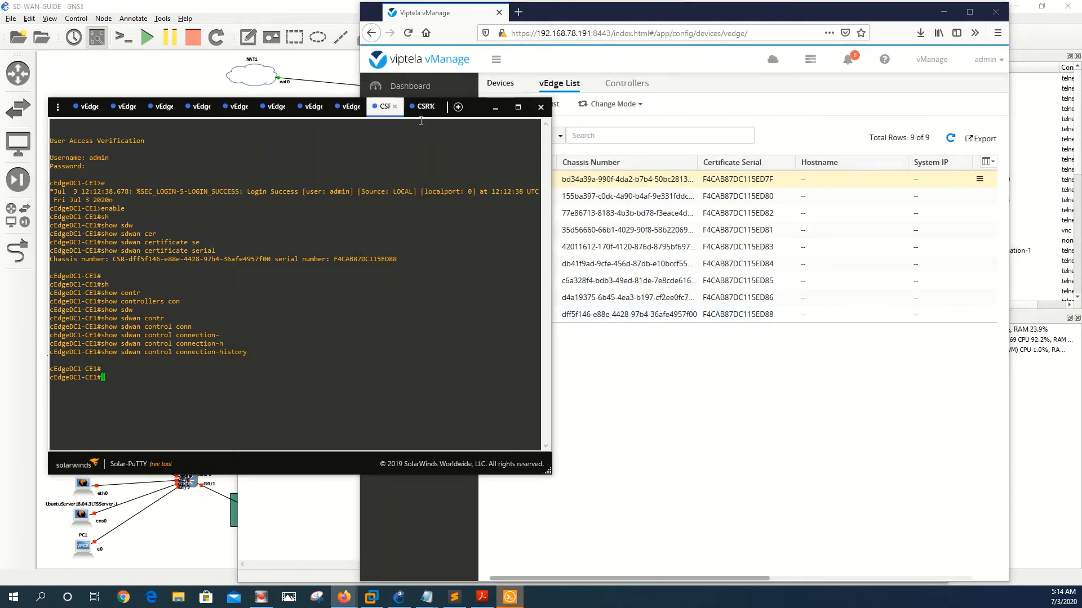
Step: Log into cEdgeBranch-5 as admin and enter privileged mode with enable
{"action": "key", "text": "Return"}
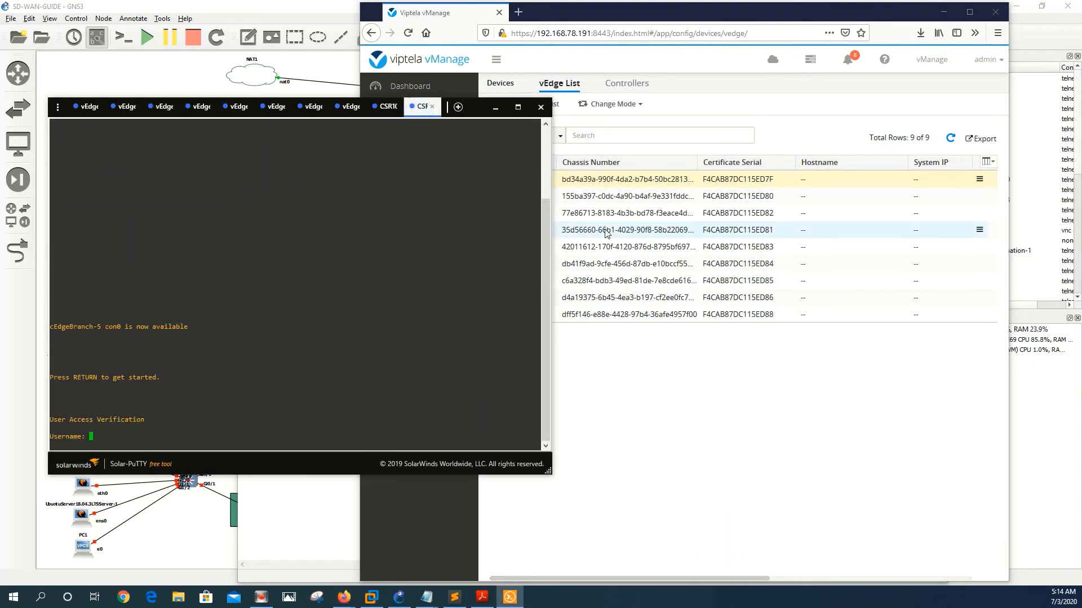
{"action": "type", "text": "admin"}
{"action": "key", "text": "Return"}
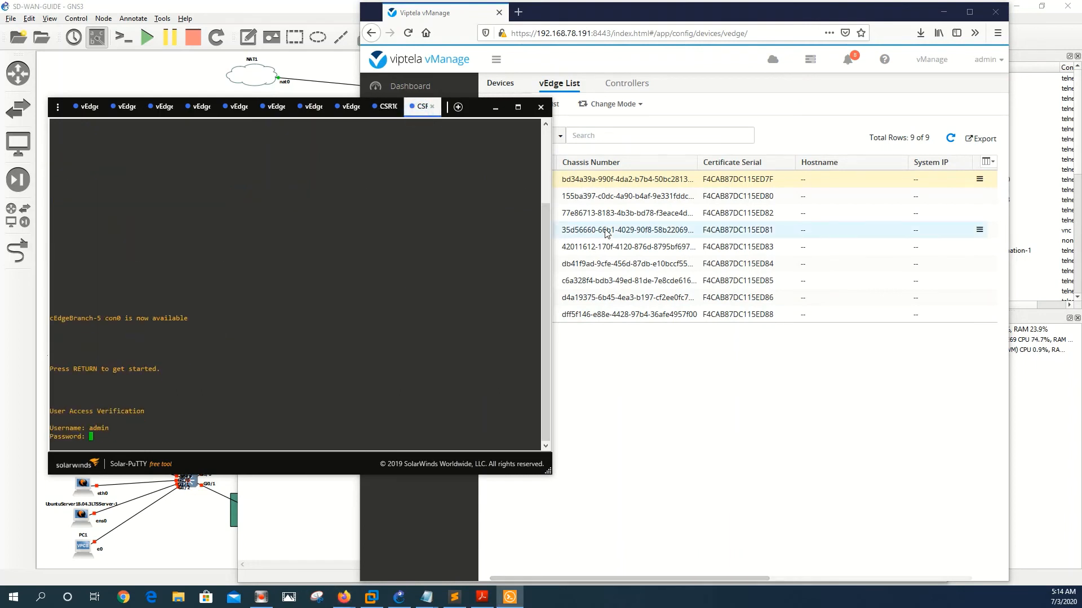
{"action": "key", "text": "Return"}
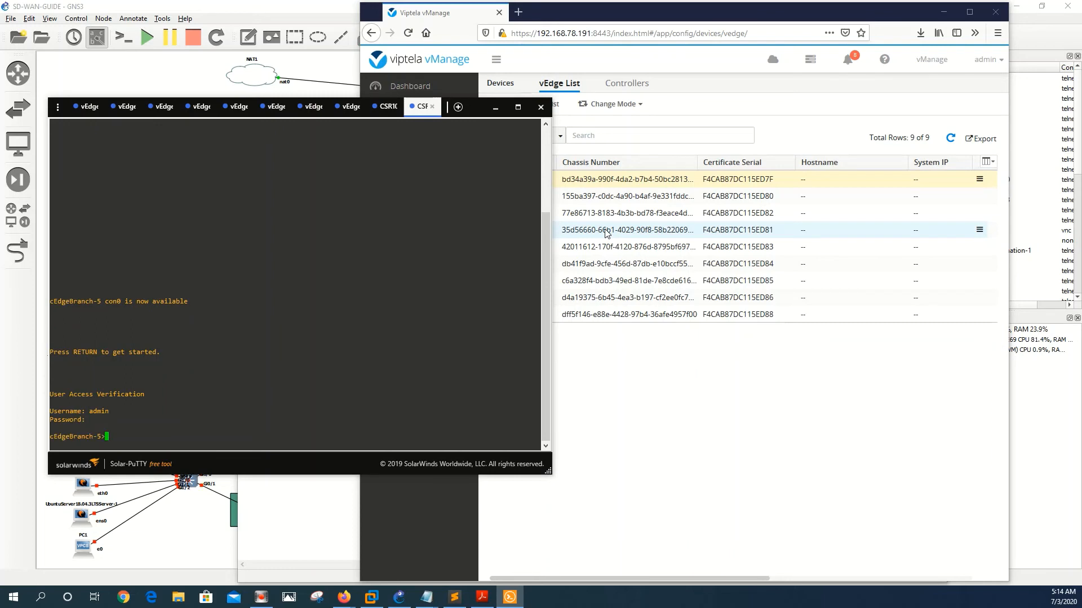
{"action": "type", "text": "enable"}
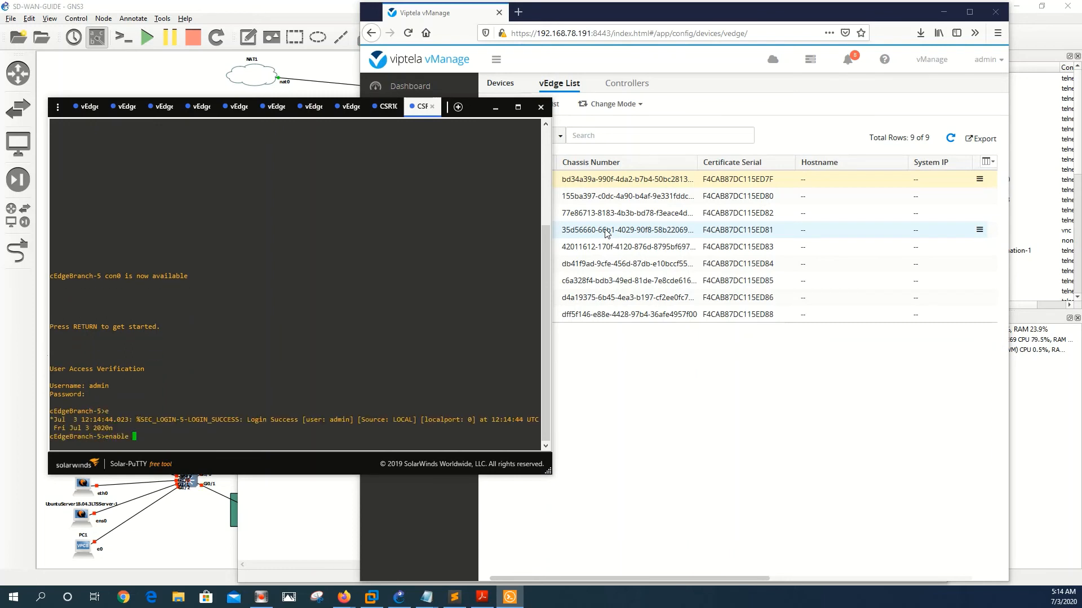
{"action": "key", "text": "Return"}
{"action": "key", "text": "Return"}
{"action": "key", "text": "Return"}
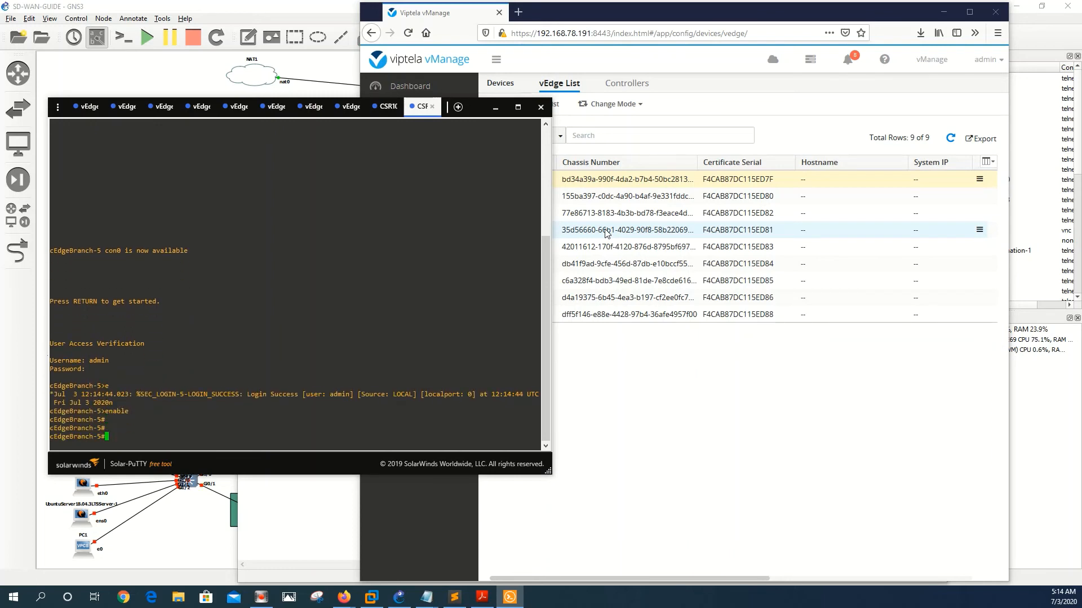
Step: Run 'show sdwan certificate serial' to display the CSR chassis number and serial F4CAB87DC115ED89
{"action": "type", "text": "sh"}
{"action": "key", "text": "Tab"}
{"action": "type", "text": "sdw"}
{"action": "key", "text": "Tab"}
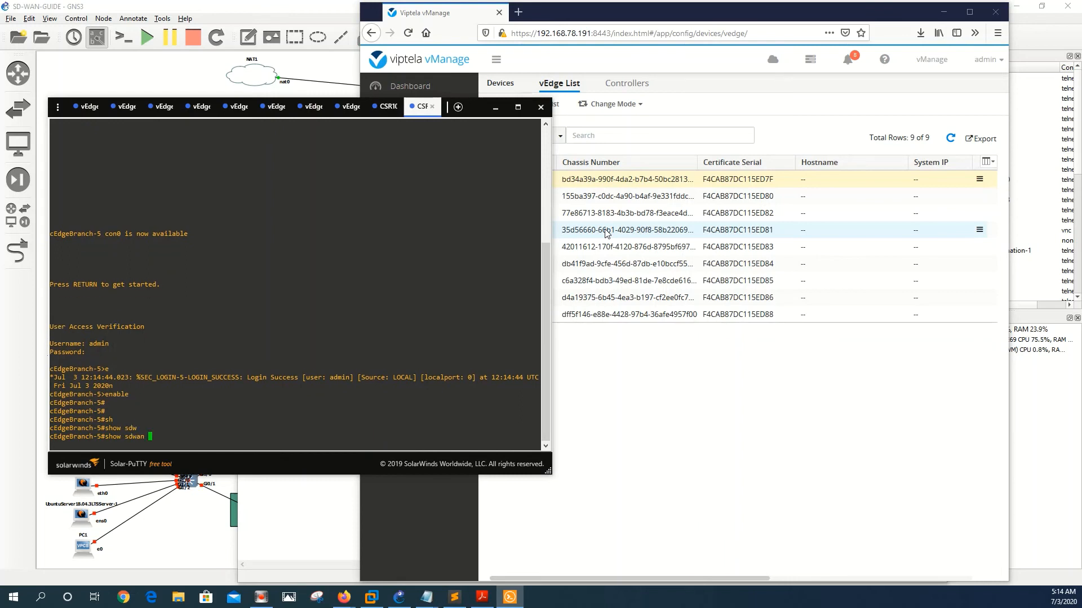
{"action": "type", "text": "contr"}
{"action": "key", "text": "Tab"}
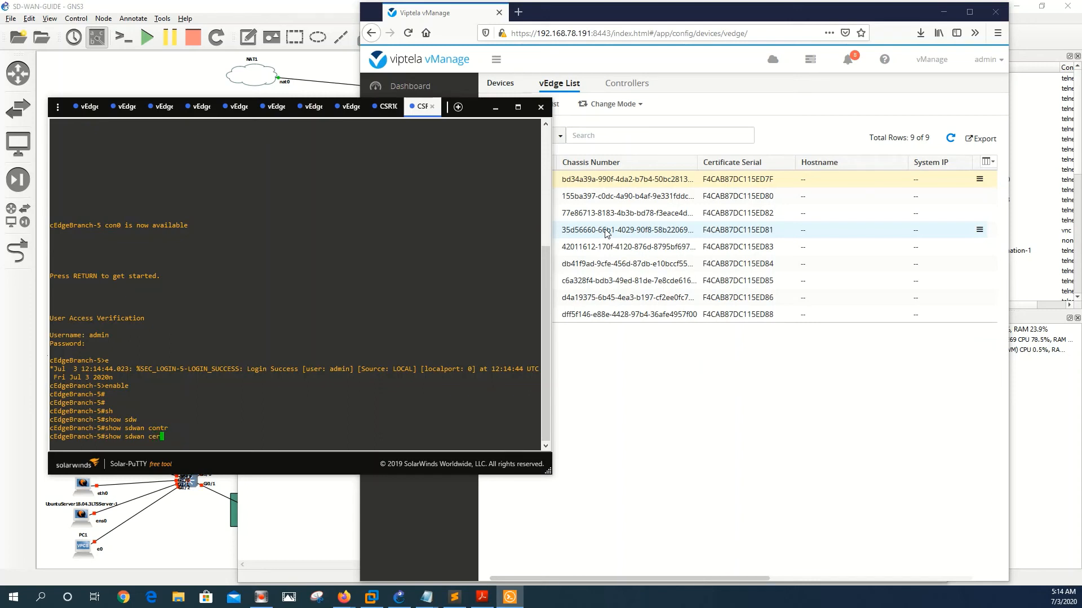
{"action": "key", "text": "Tab"}
{"action": "type", "text": "ser"}
{"action": "key", "text": "Tab"}
{"action": "key", "text": "Return"}
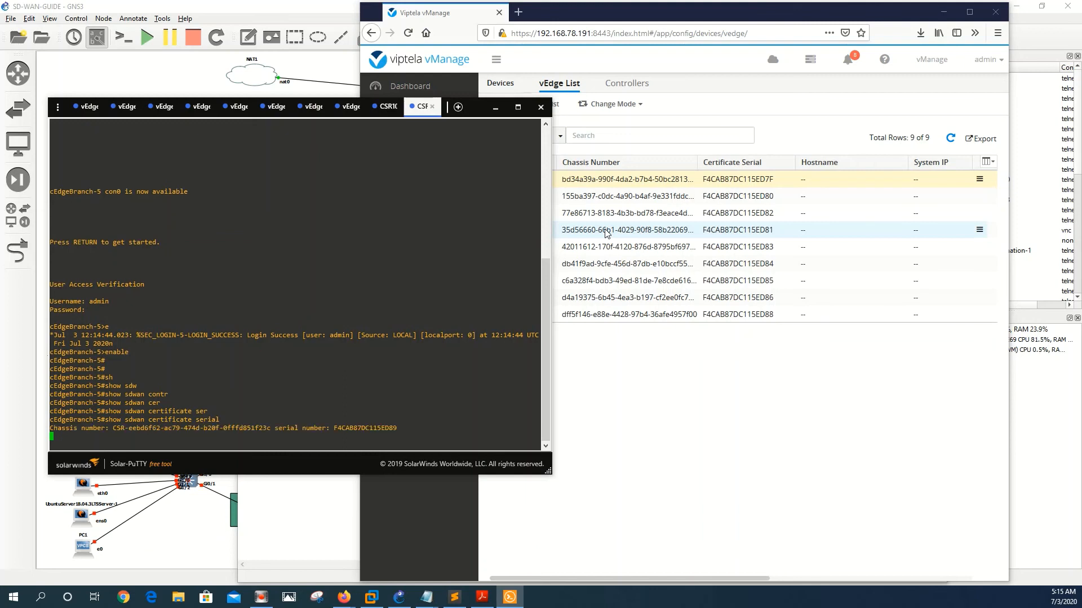
{"action": "key", "text": "Return"}
{"action": "key", "text": "Return"}
{"action": "key", "text": "Return"}
{"action": "key", "text": "Return"}
{"action": "key", "text": "Return"}
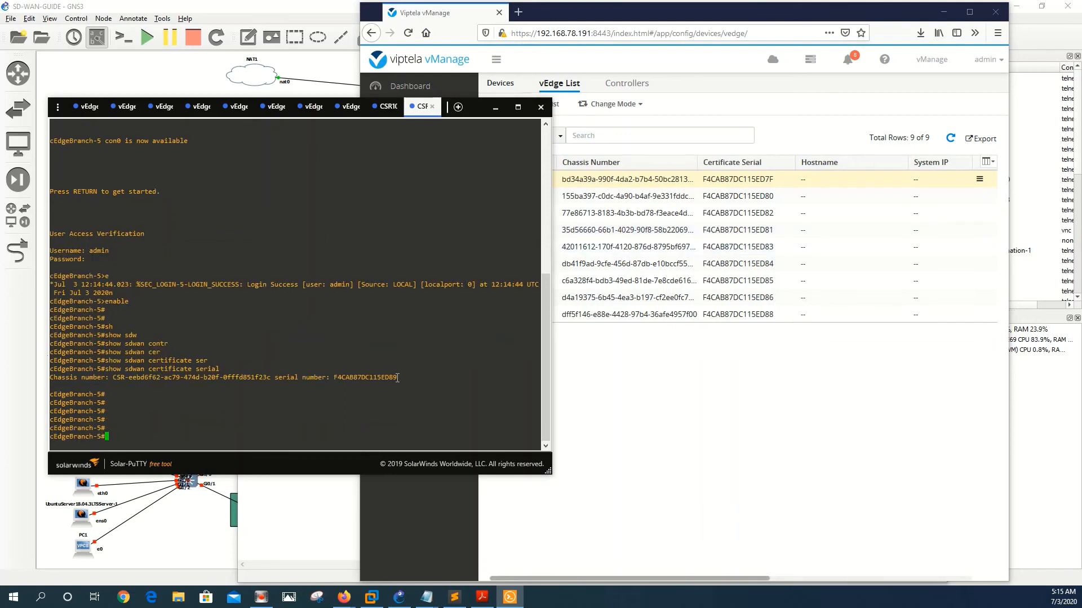
Step: Select and copy the chassis and serial text from the output, without the CSR prefix
{"action": "mouse_move", "coordinate": [398, 378]}
{"action": "left_mouse_down"}
{"action": "mouse_move", "coordinate": [136, 379]}
{"action": "mouse_move", "coordinate": [301, 379]}
{"action": "mouse_move", "coordinate": [360, 396]}
{"action": "mouse_move", "coordinate": [396, 377]}
{"action": "left_mouse_up"}
{"action": "left_click", "coordinate": [176, 378]}
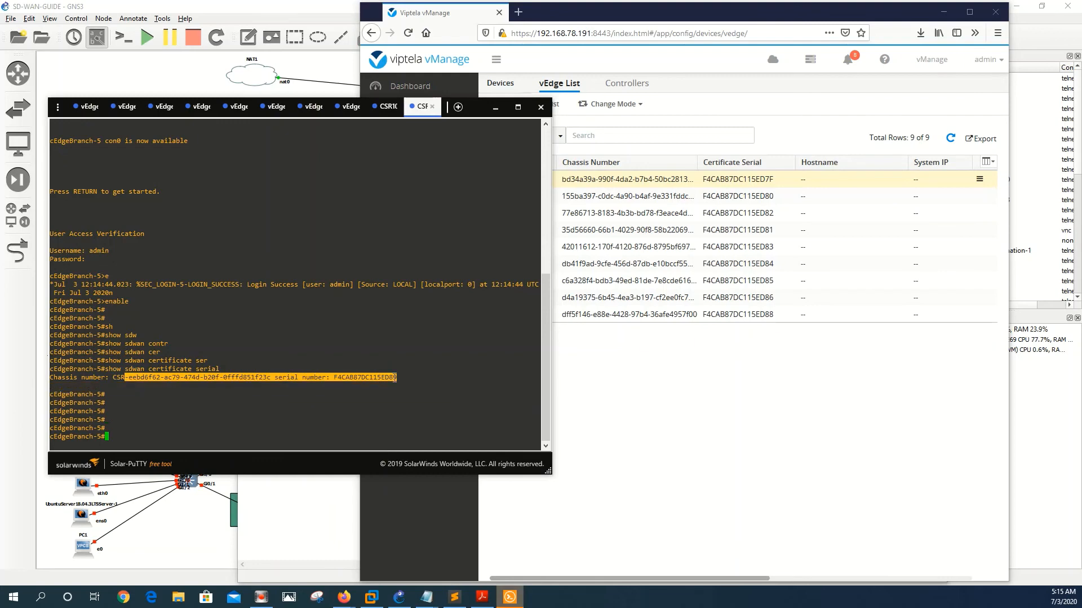
{"action": "key", "text": "ctrl+c"}
Step: Replace the vedges content with the copied cEdgeBranch-5 chassis and serial line
{"action": "left_click", "coordinate": [429, 600]}
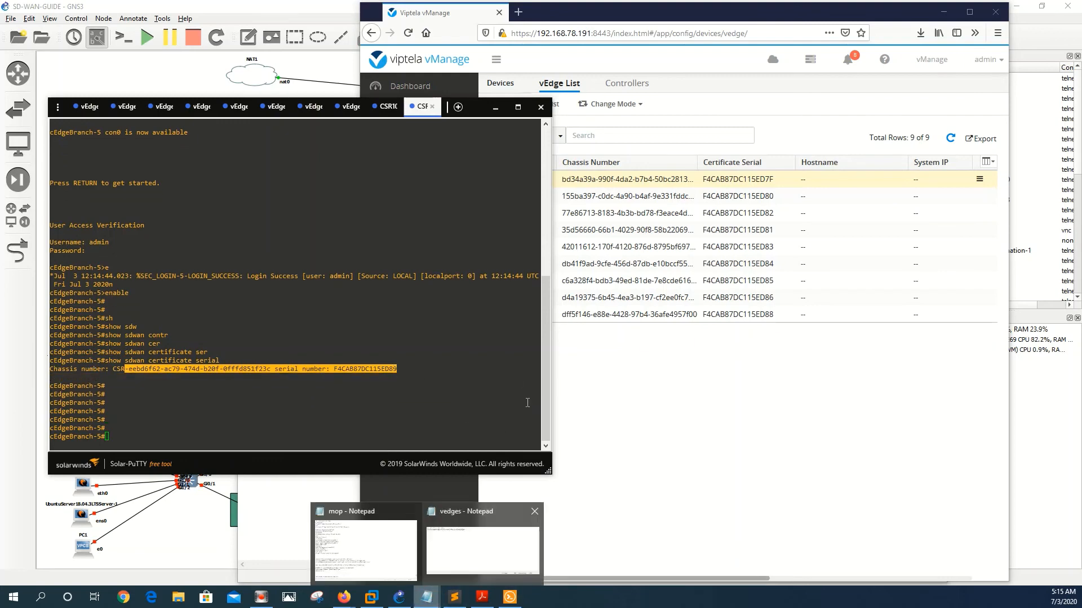
{"action": "left_click", "coordinate": [505, 534]}
{"action": "key", "text": "ctrl+a"}
{"action": "key", "text": "BackSpace"}
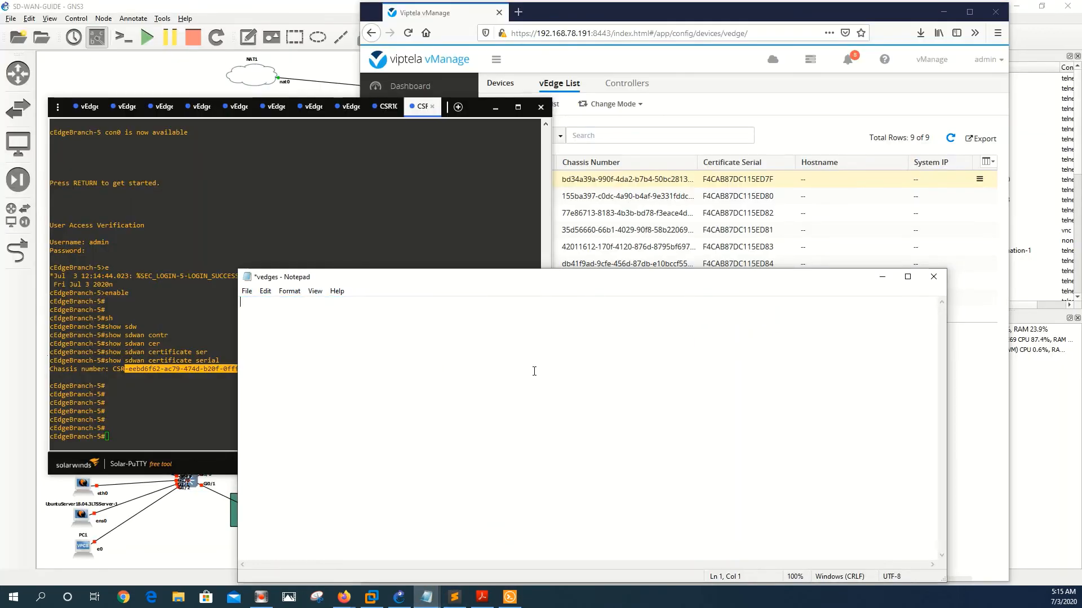
{"action": "key", "text": "ctrl+v"}
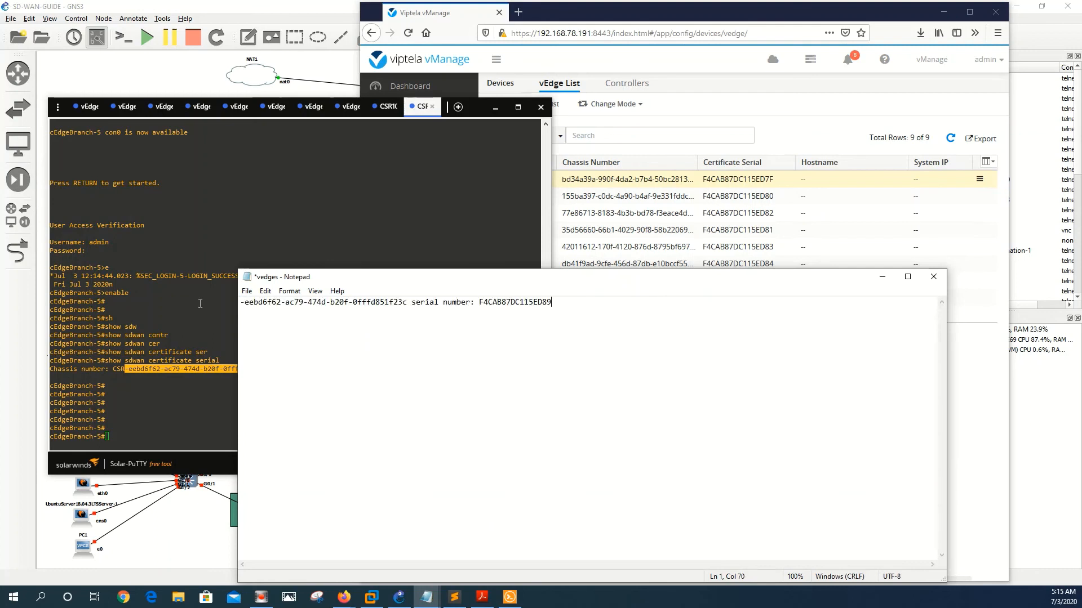
Step: Remove the leading dash and 'serial number:' label, joining chassis and serial with a comma
{"action": "left_click", "coordinate": [245, 302]}
{"action": "key", "text": "BackSpace"}
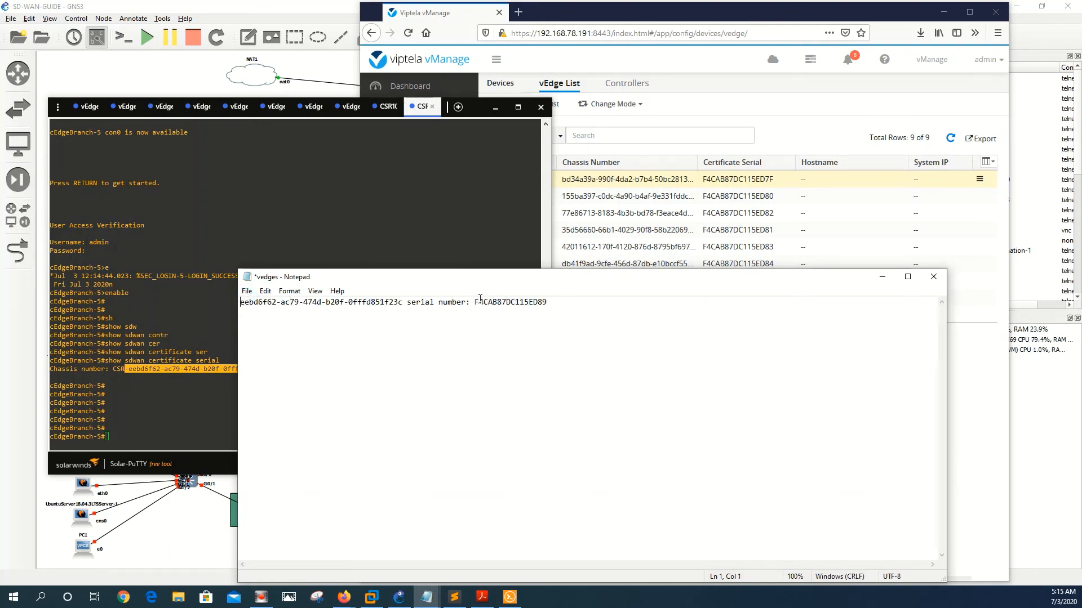
{"action": "left_click", "coordinate": [475, 299]}
{"action": "key", "text": "BackSpace"}
{"action": "key", "text": "BackSpace"}
{"action": "key", "text": "BackSpace"}
{"action": "key", "text": "BackSpace"}
{"action": "key", "text": "BackSpace"}
{"action": "key", "text": "BackSpace"}
{"action": "key", "text": "BackSpace"}
{"action": "key", "text": "BackSpace"}
{"action": "key", "text": "BackSpace"}
{"action": "key", "text": "BackSpace"}
{"action": "key", "text": "BackSpace"}
{"action": "key", "text": "BackSpace"}
{"action": "key", "text": "BackSpace"}
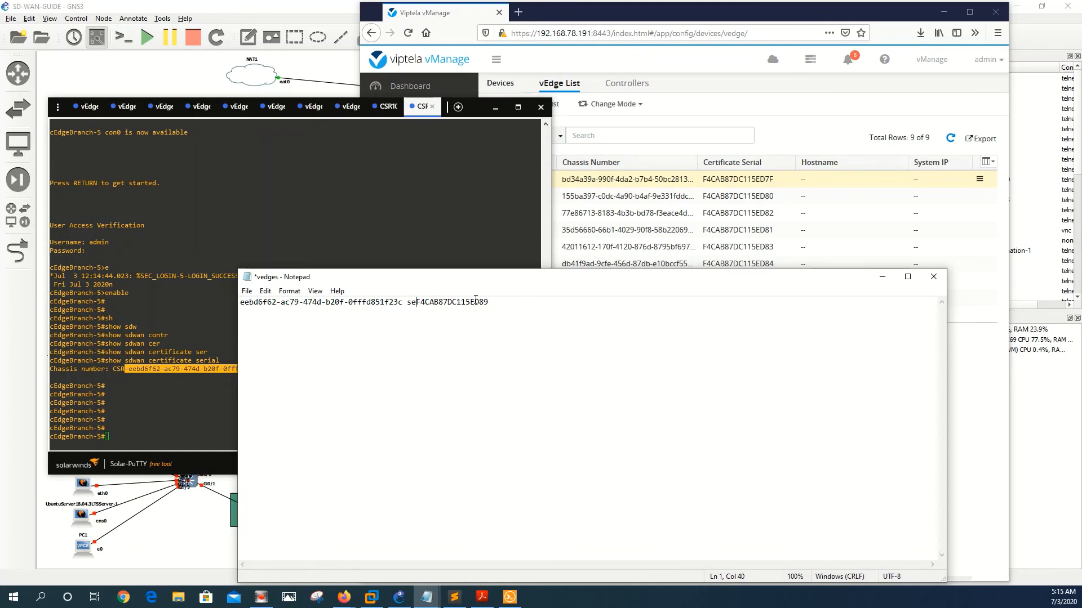
{"action": "key", "text": "BackSpace"}
{"action": "key", "text": "BackSpace"}
{"action": "key", "text": "BackSpace"}
{"action": "type", "text": ","}
Step: Save the vedges file and return to vManage
{"action": "left_click", "coordinate": [247, 291]}
{"action": "left_click", "coordinate": [262, 341]}
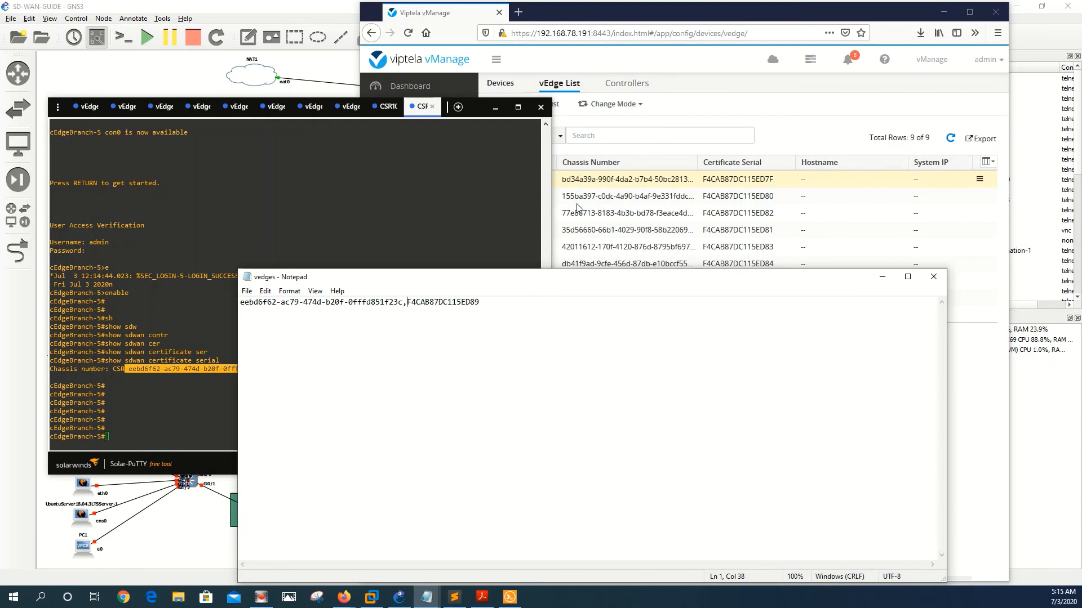
{"action": "left_click", "coordinate": [642, 115]}
Step: Upload the updated vedges.csv, adding 1 vEdge for serial F4CAB87DC115ED89 as the tenth row
{"action": "left_click", "coordinate": [507, 104]}
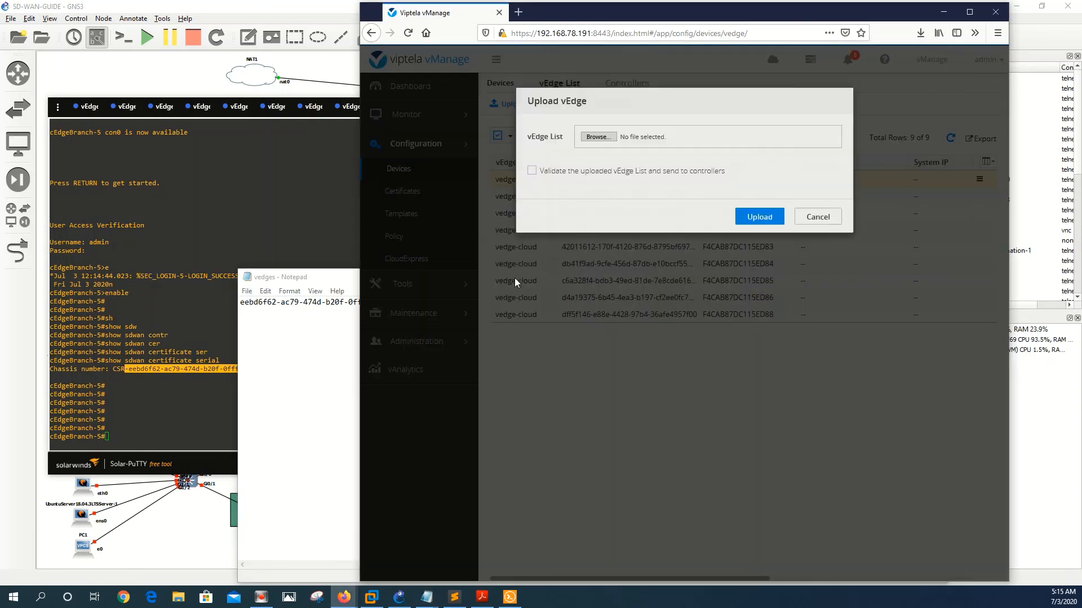
{"action": "left_click", "coordinate": [597, 151]}
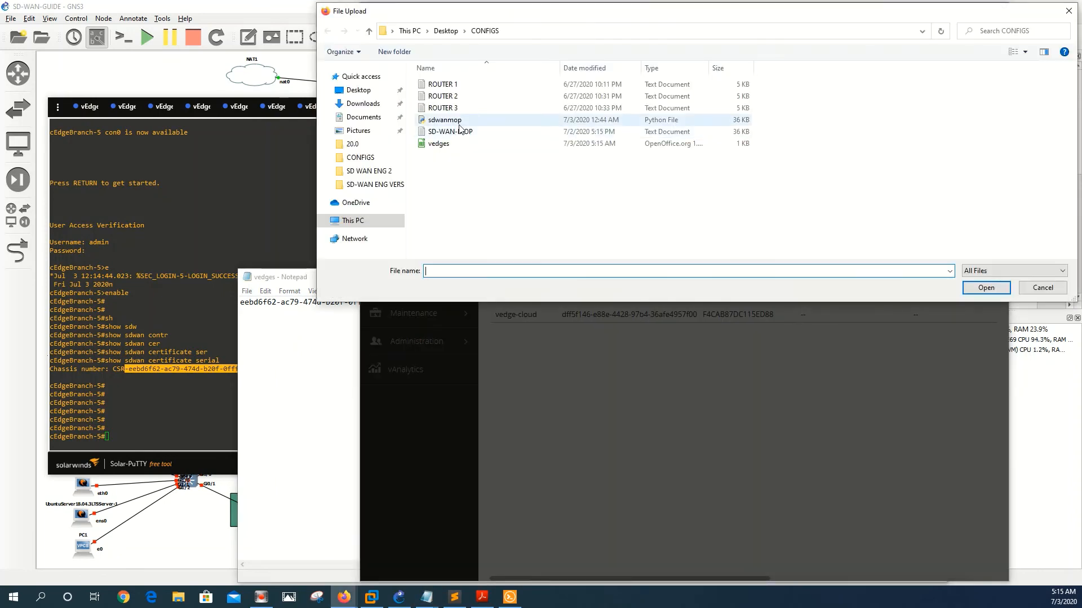
{"action": "double_click", "coordinate": [445, 144]}
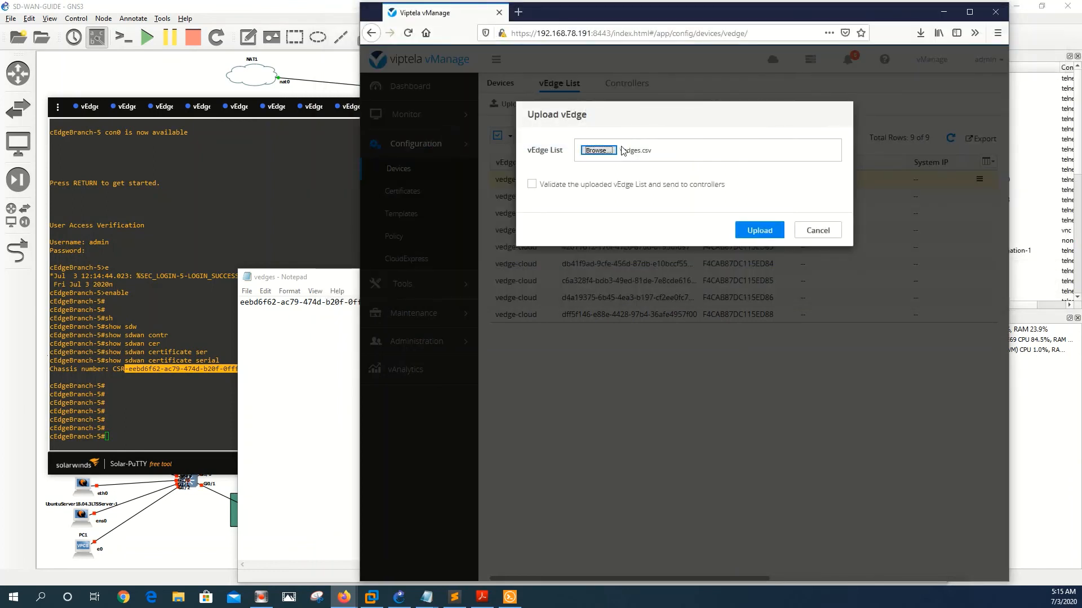
{"action": "left_click", "coordinate": [759, 231]}
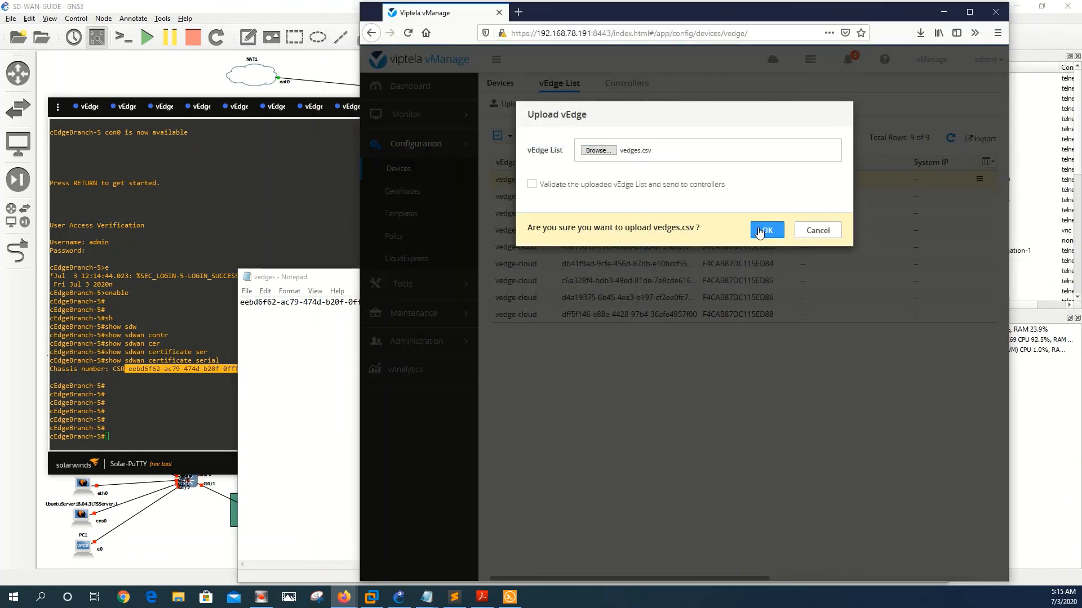
{"action": "left_click", "coordinate": [759, 231]}
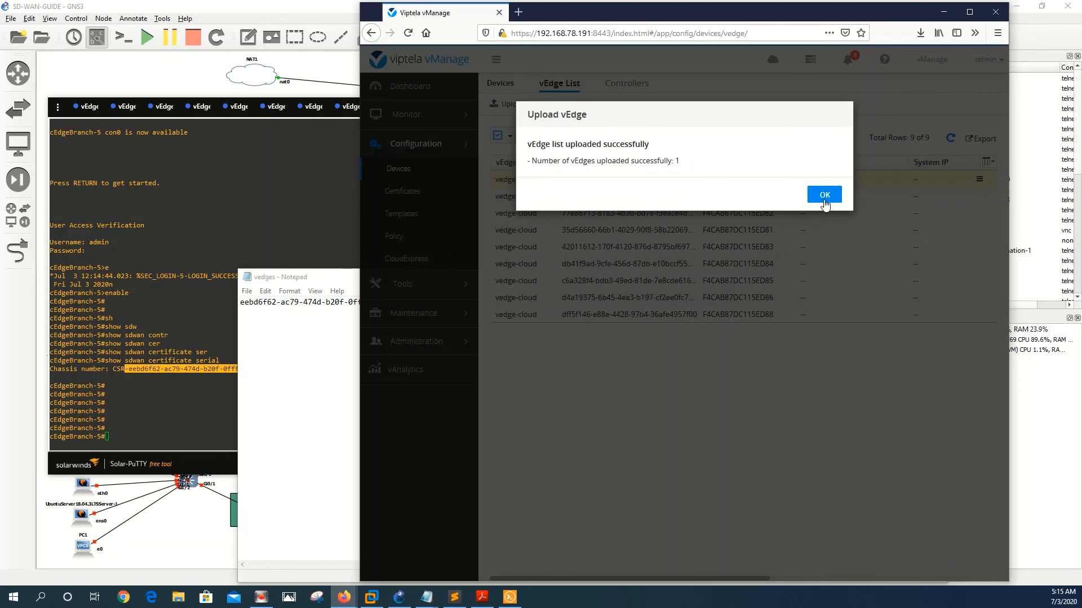
{"action": "left_click", "coordinate": [823, 200]}
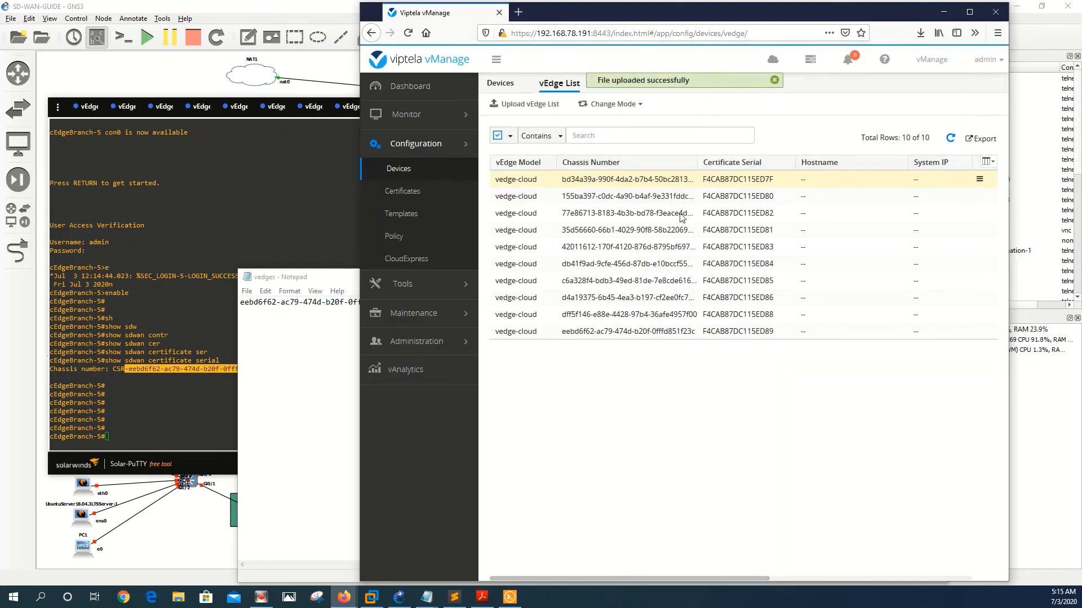